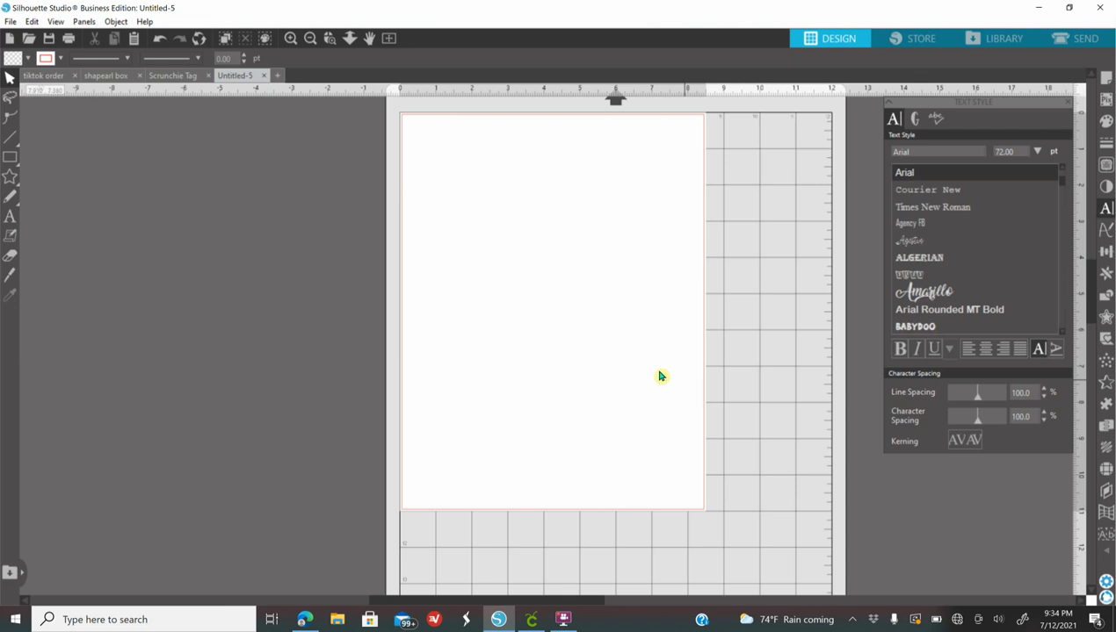
# - Merge the Silhouette Studio file Scrunchie Tag from the Scrunchie Holder folder in Pictures into the blank document
pyautogui.click(11, 21)
pyautogui.click(58, 110)
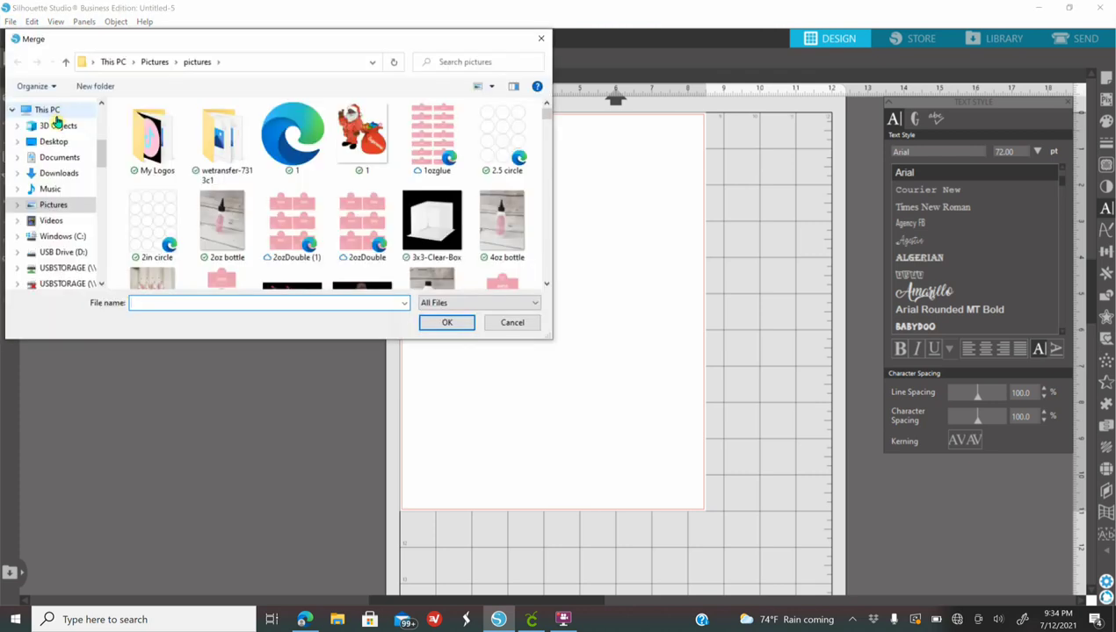
pyautogui.click(52, 204)
pyautogui.scroll(-1, 51, 230)
pyautogui.scroll(-8, 51, 232)
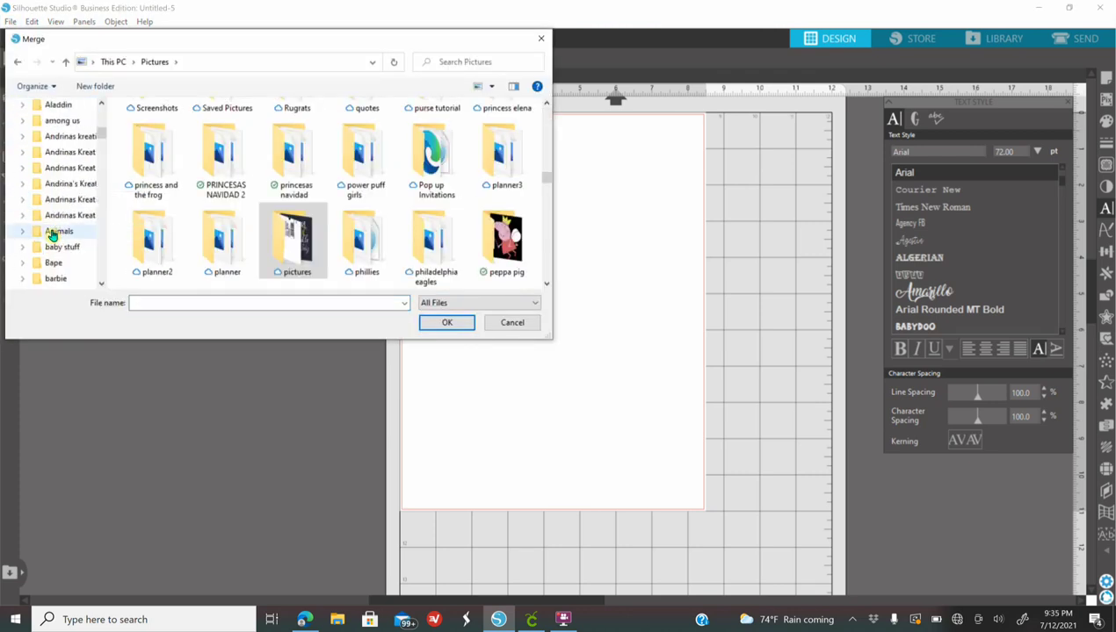
pyautogui.scroll(-10, 52, 239)
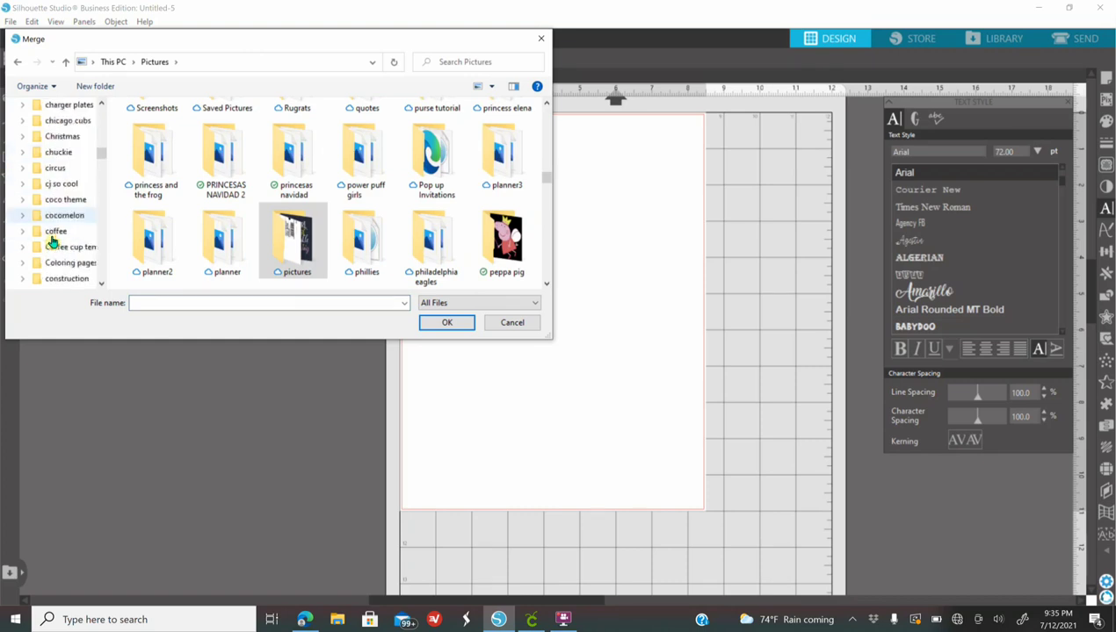
pyautogui.scroll(-10, 51, 242)
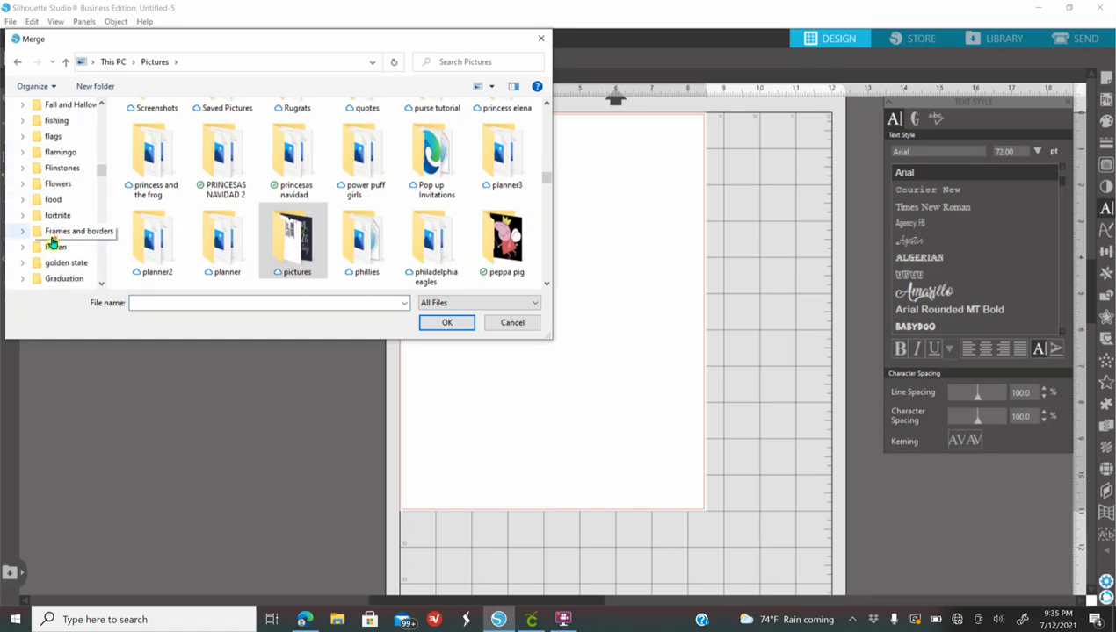
pyautogui.scroll(-10, 53, 246)
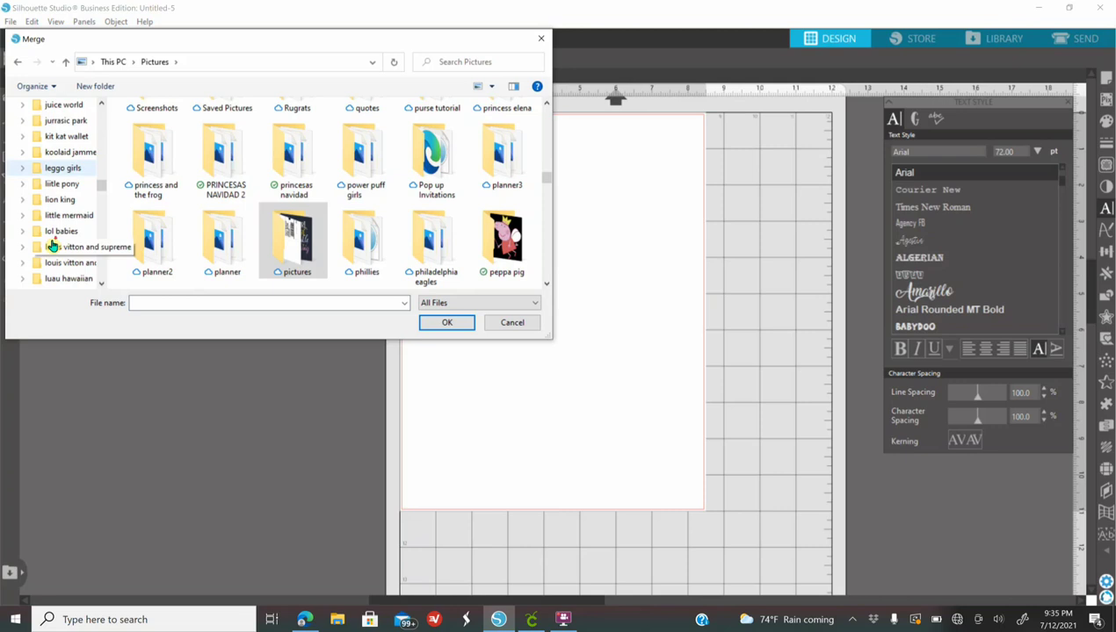
pyautogui.scroll(-10, 53, 248)
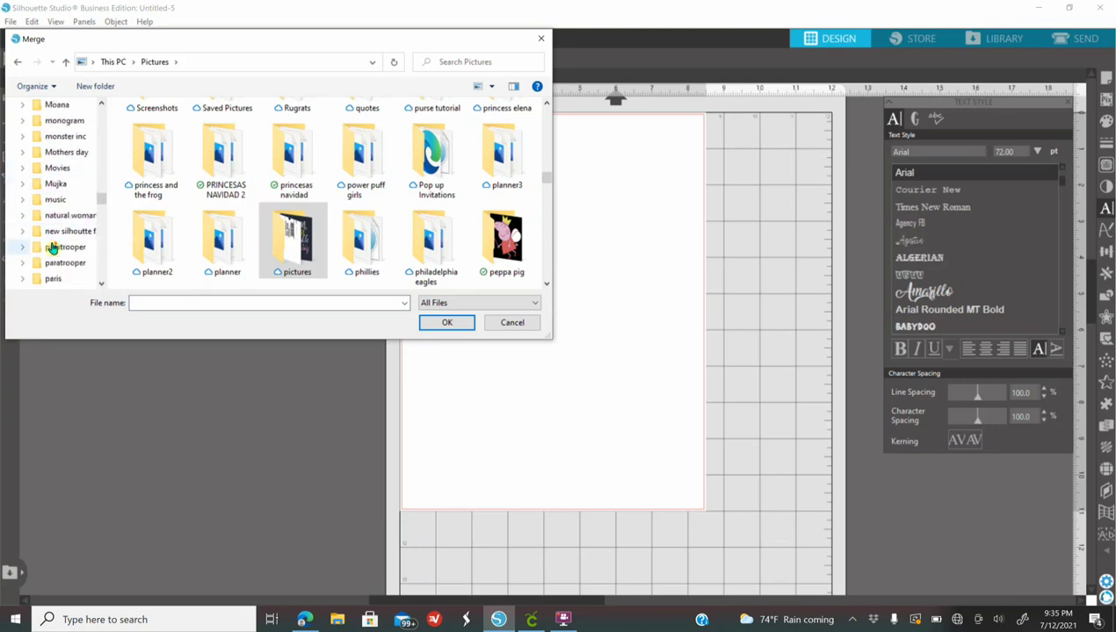
pyautogui.scroll(-10, 54, 250)
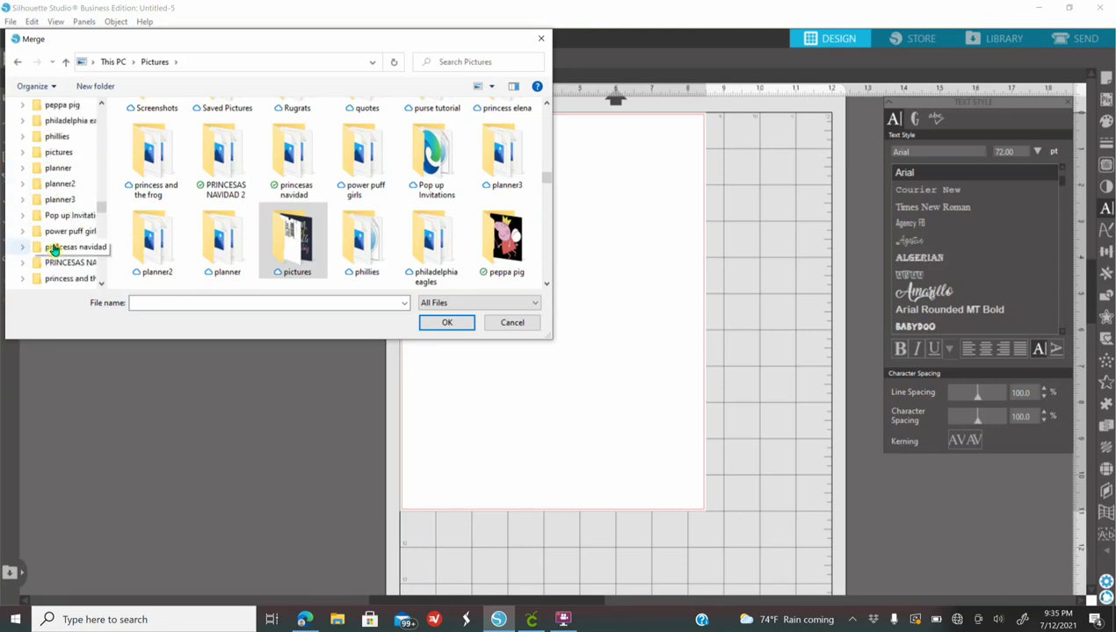
pyautogui.scroll(-1, 55, 246)
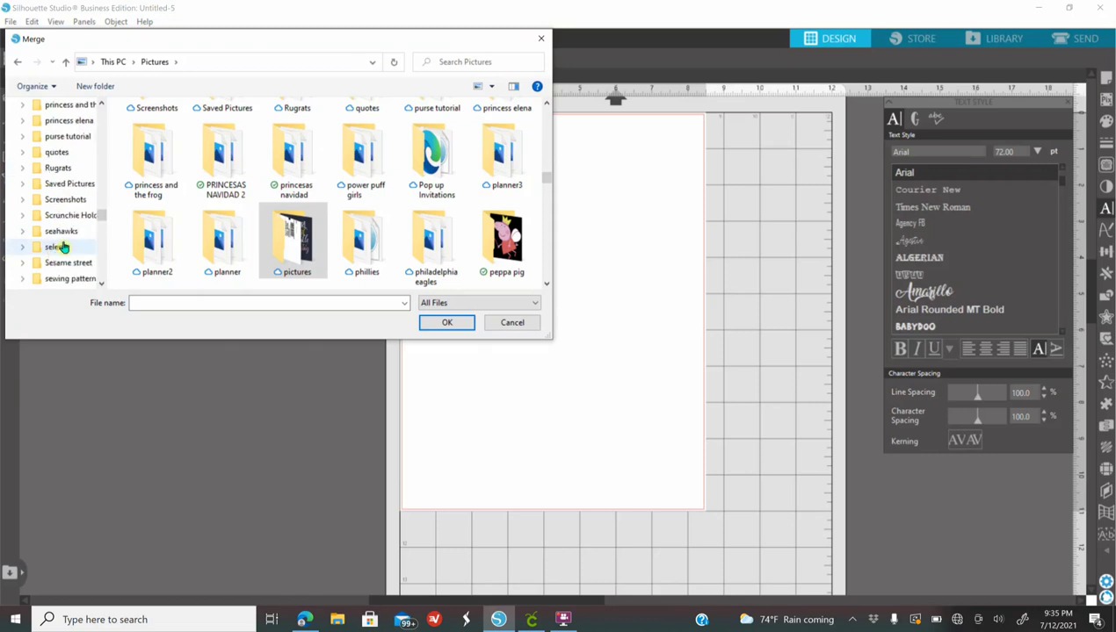
pyautogui.click(78, 215)
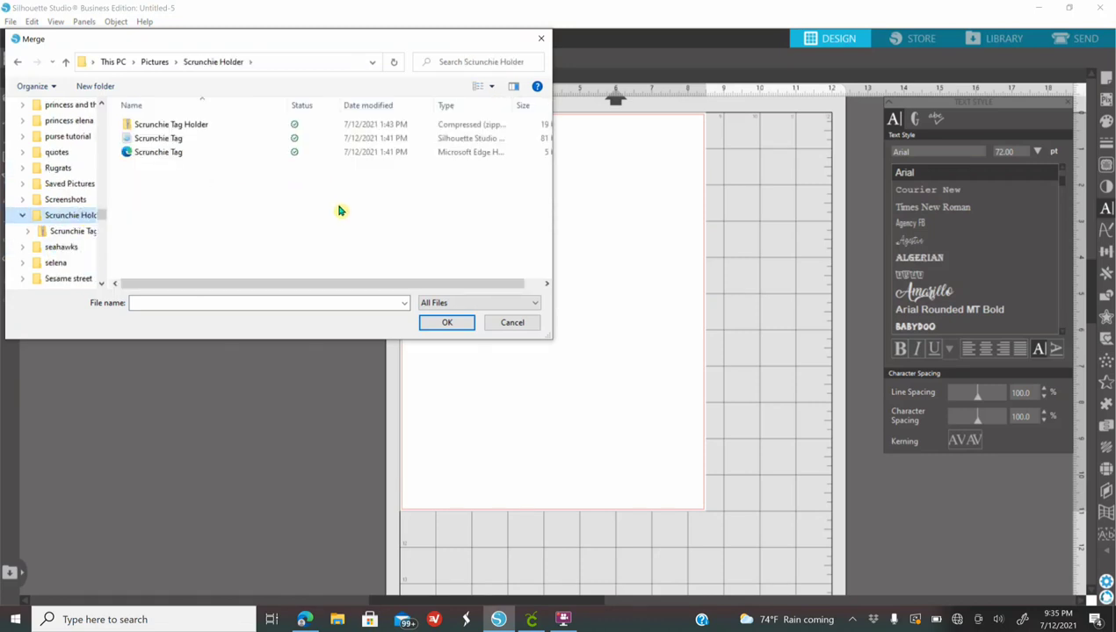
pyautogui.click(237, 145)
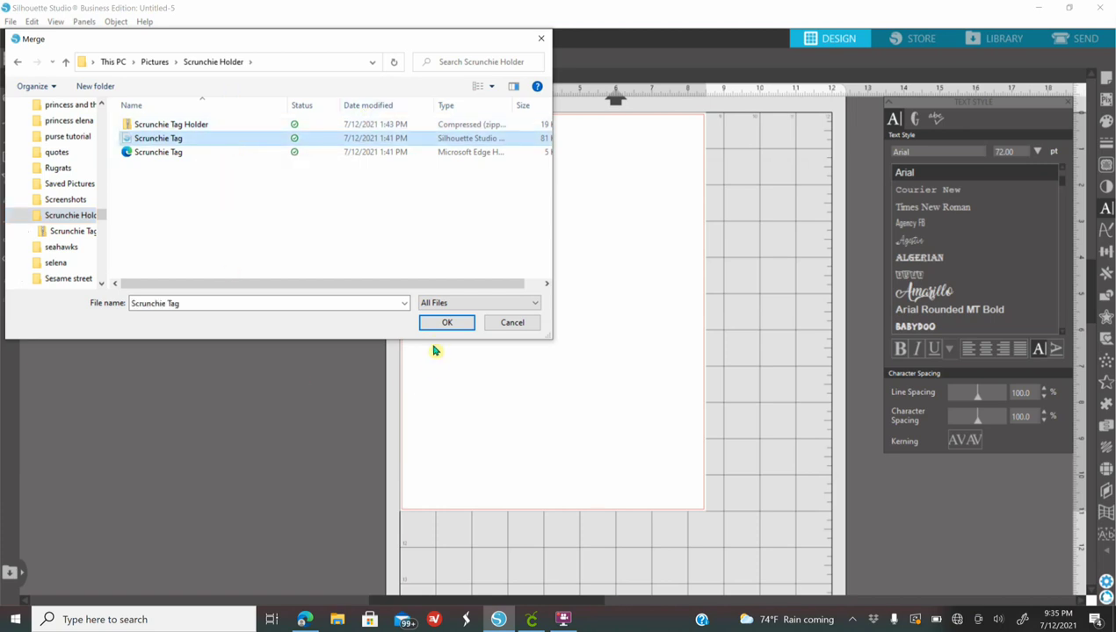
pyautogui.click(443, 324)
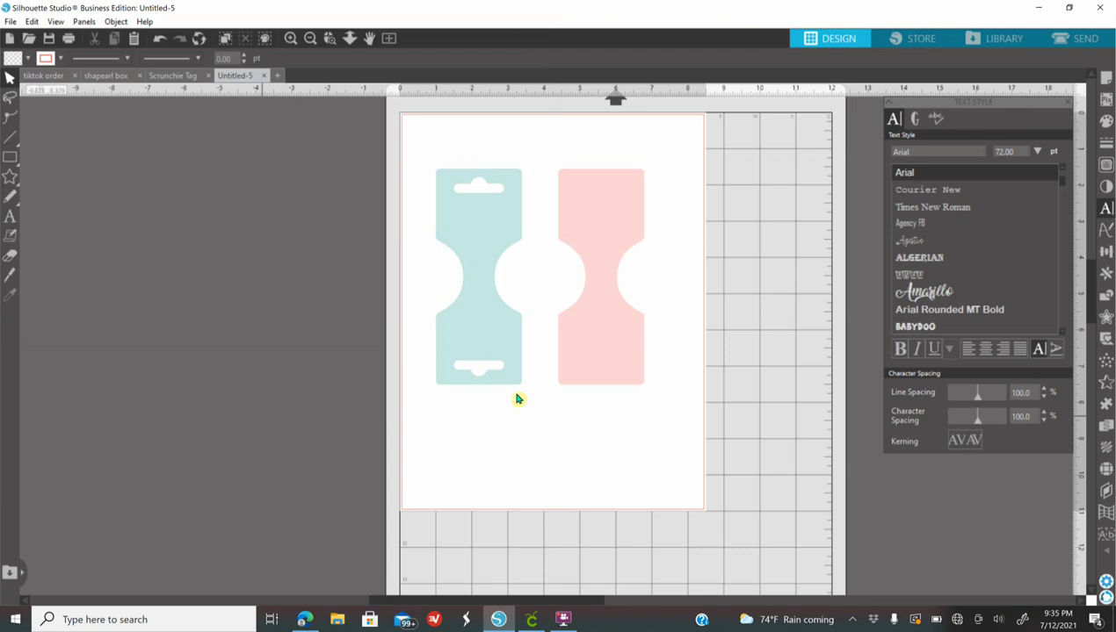
# - Reposition the pink and teal tags so they sit level with each other, with a wider gap between them
pyautogui.moveTo(602, 344); pyautogui.dragTo(624, 336)
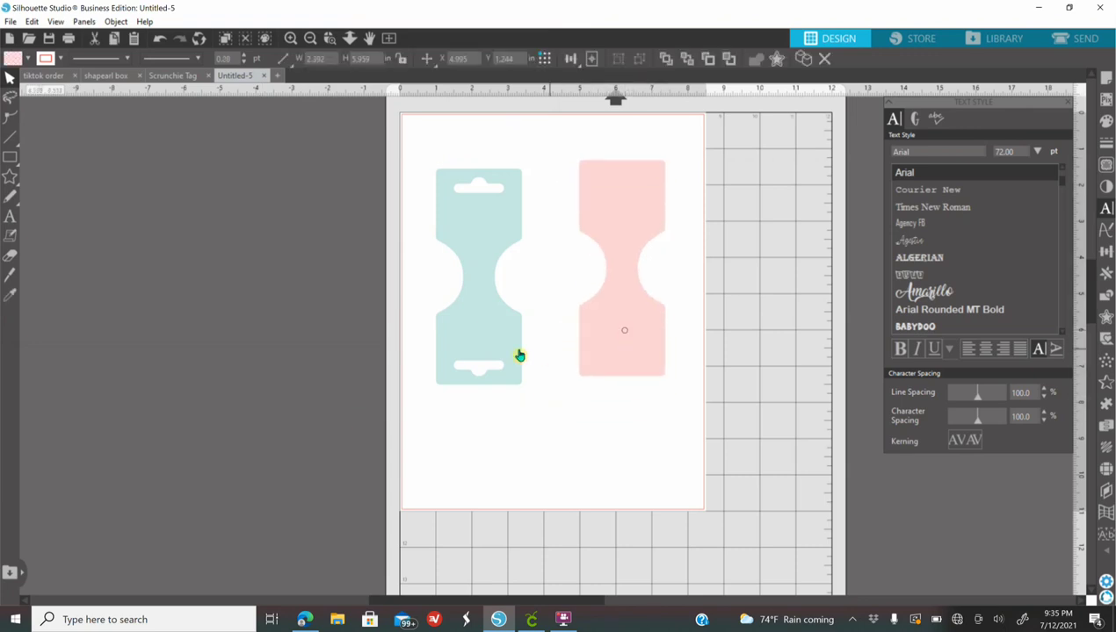
pyautogui.moveTo(508, 331); pyautogui.dragTo(508, 323)
pyautogui.click(665, 412)
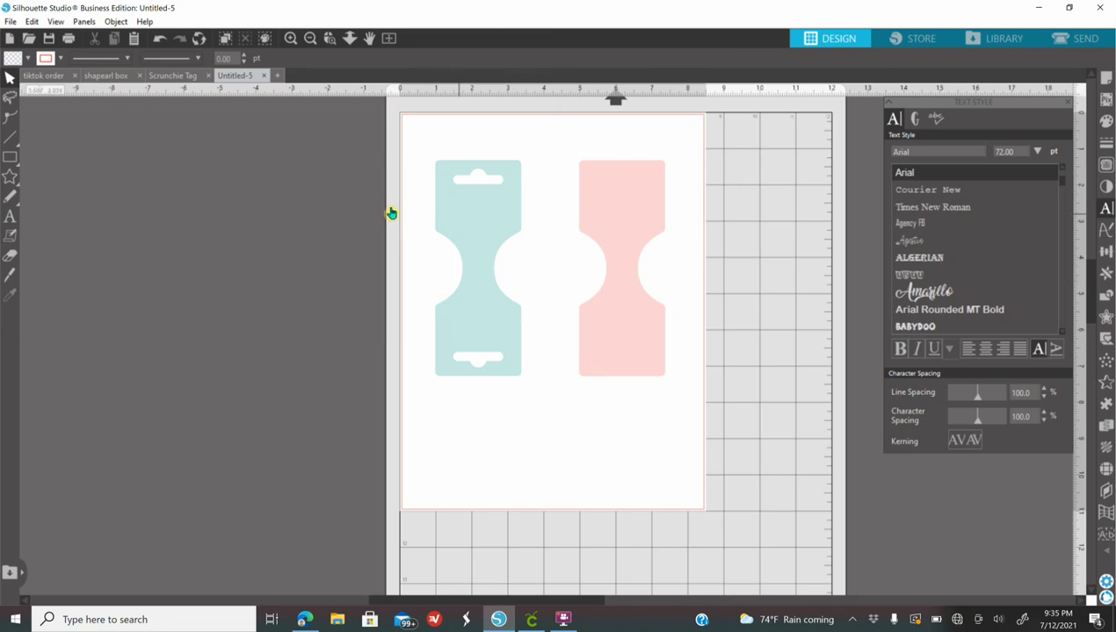
pyautogui.click(291, 39)
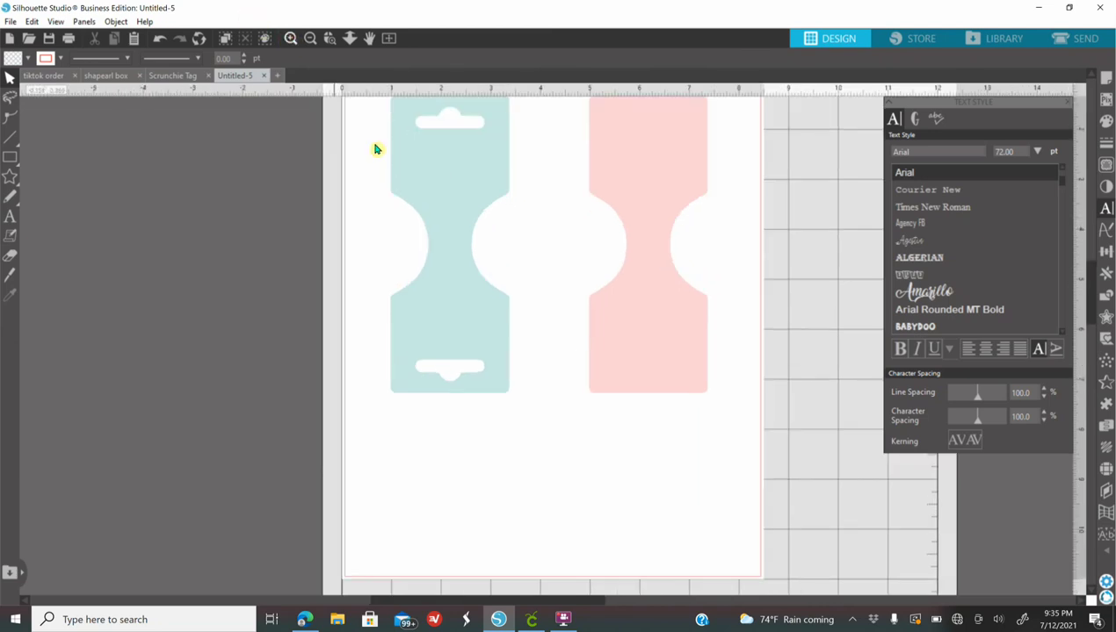
pyautogui.scroll(1, 546, 374)
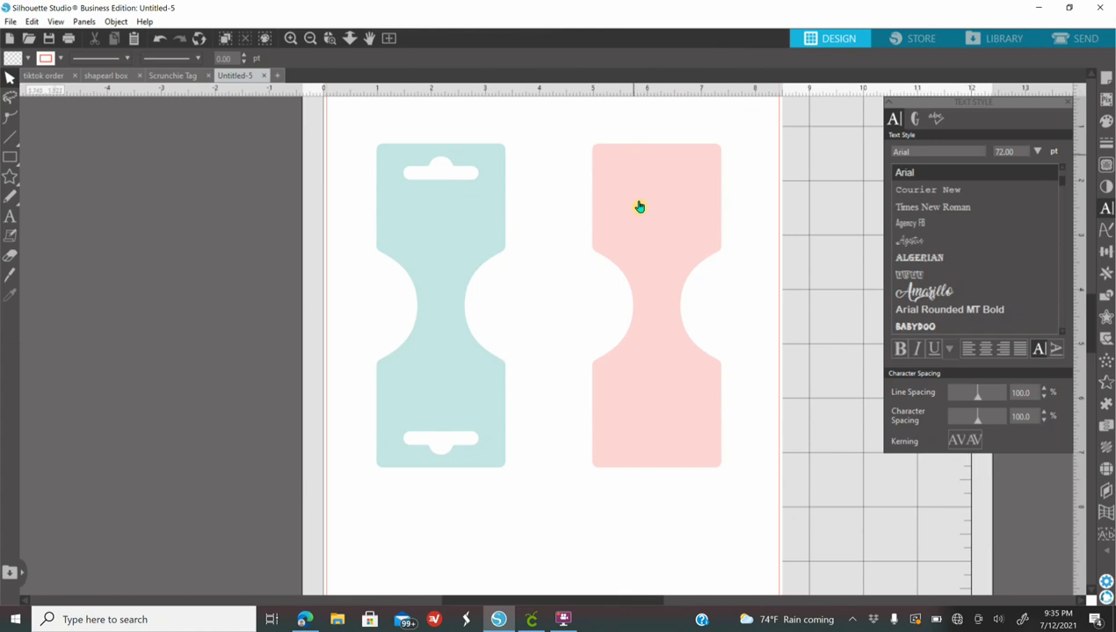
pyautogui.moveTo(641, 204); pyautogui.dragTo(645, 224)
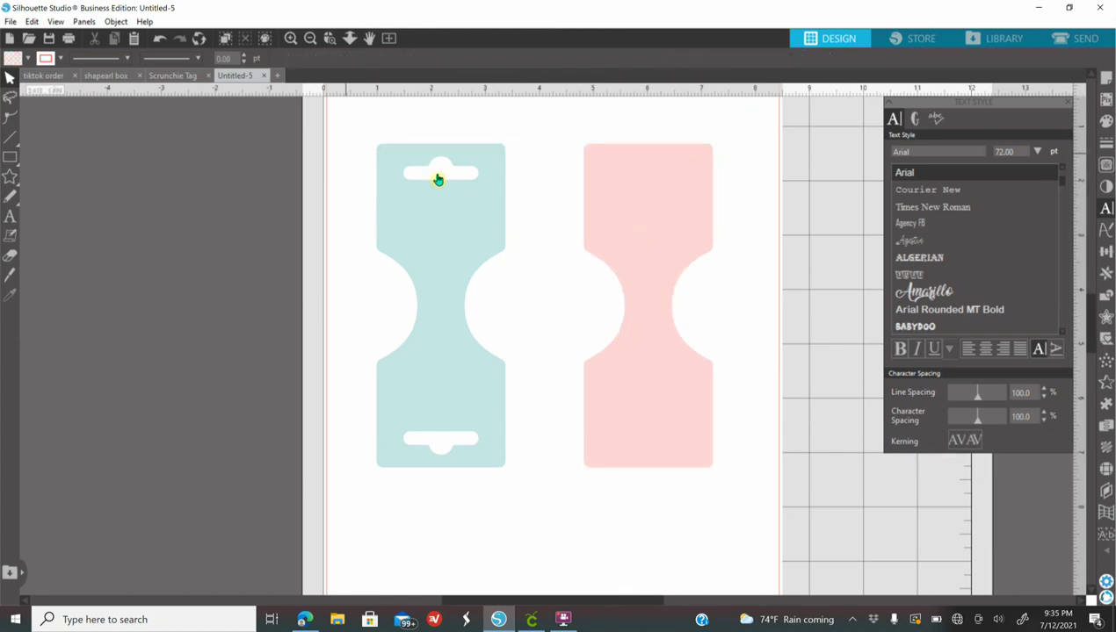
# - Delete the teal tag that has the hanging-hole cutouts
pyautogui.click(486, 174)
pyautogui.click(9, 255)
pyautogui.press('Escape')
pyautogui.click(456, 343)
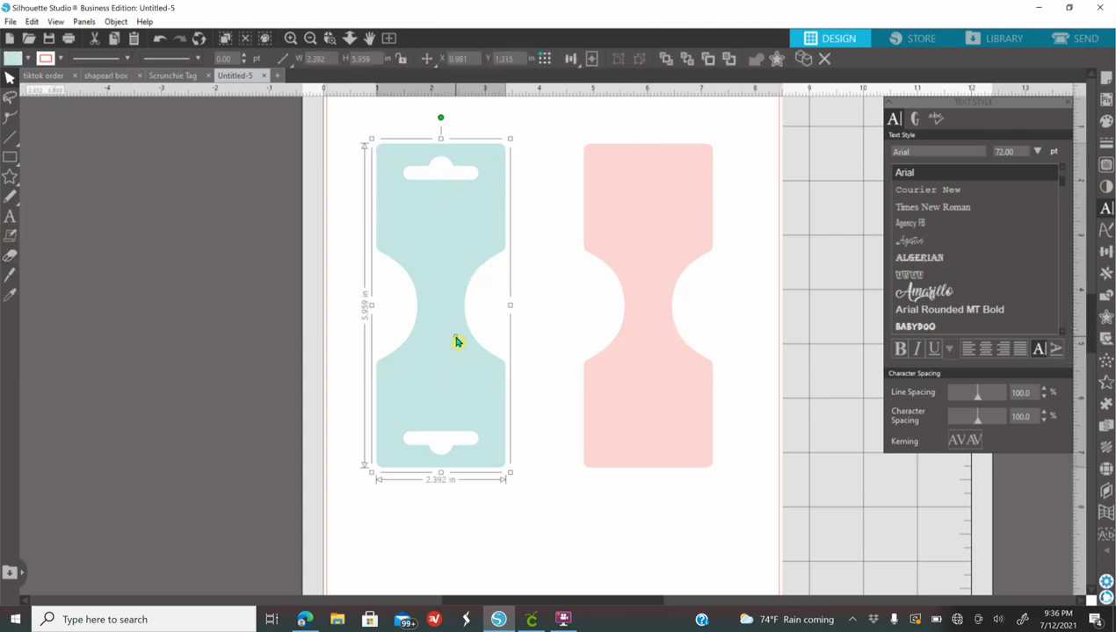
pyautogui.press('Delete')
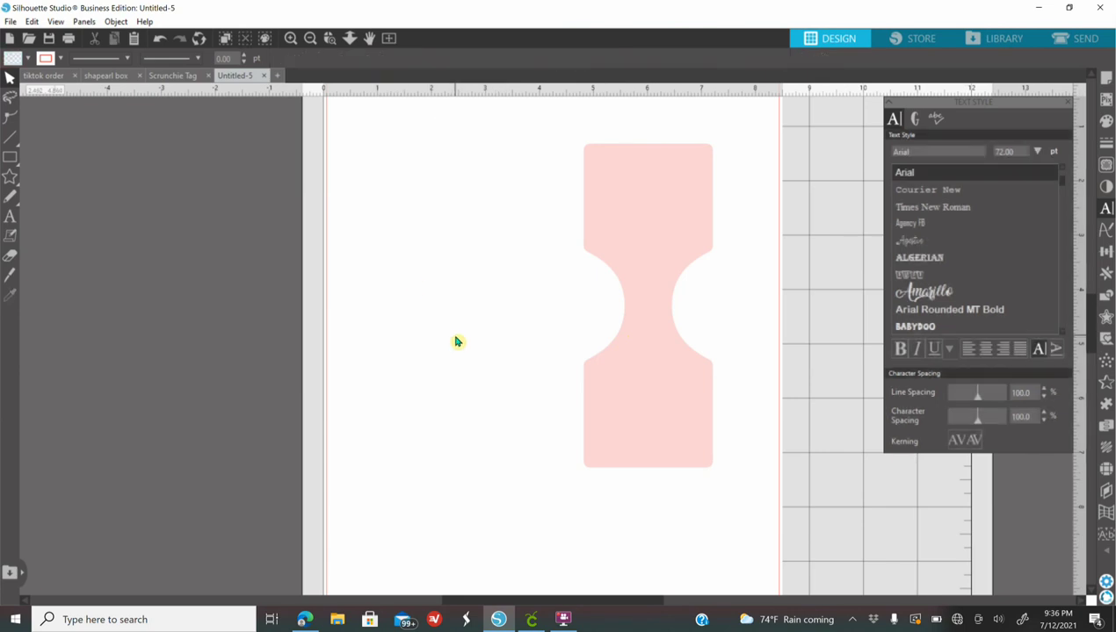
# - Move the pink tag to the upper middle of the page, at about X 2.367 in, Y 1.112 in
pyautogui.click(310, 37)
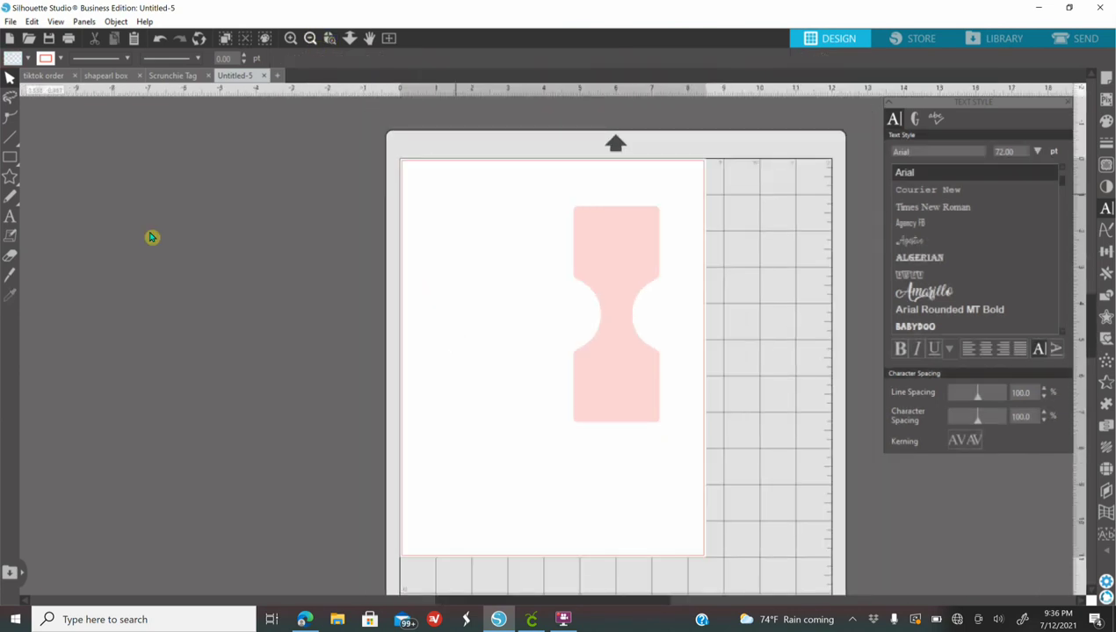
pyautogui.moveTo(604, 251); pyautogui.dragTo(515, 244)
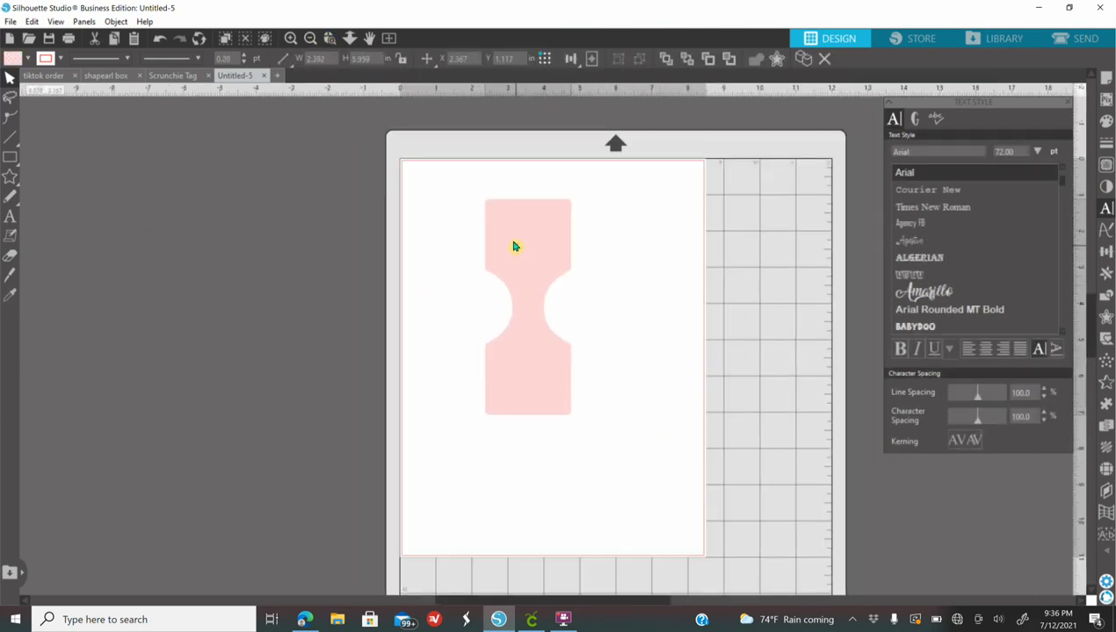
pyautogui.click(606, 576)
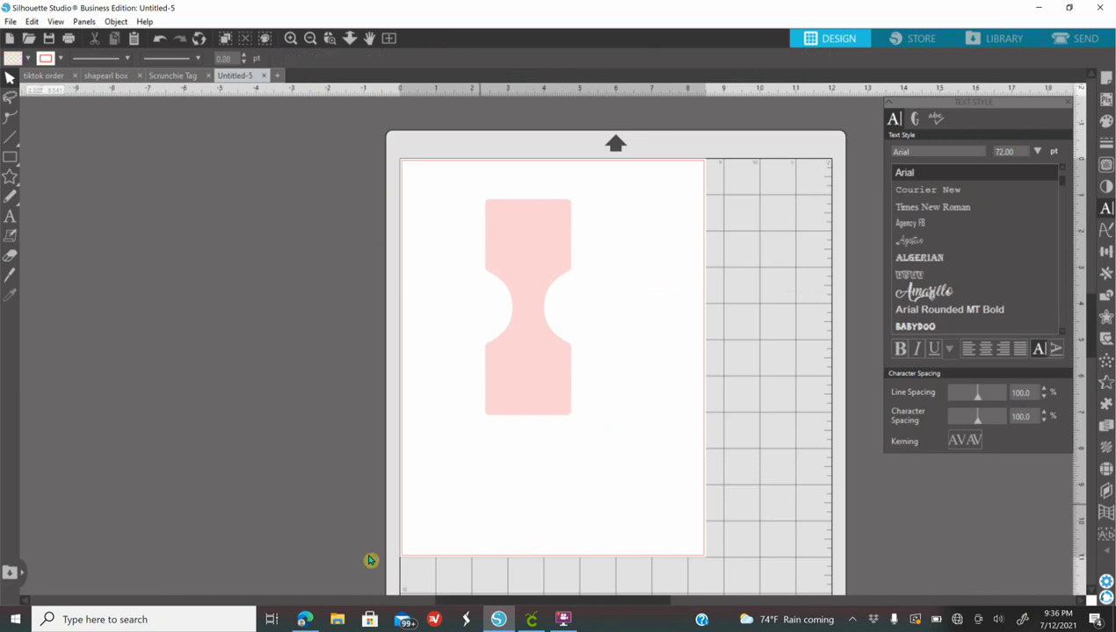
# - Switch to the Edge browser and open the black wallpaper with red and blue TikTok logos from the Cute Tik Tok Backgrounds image results
pyautogui.click(304, 619)
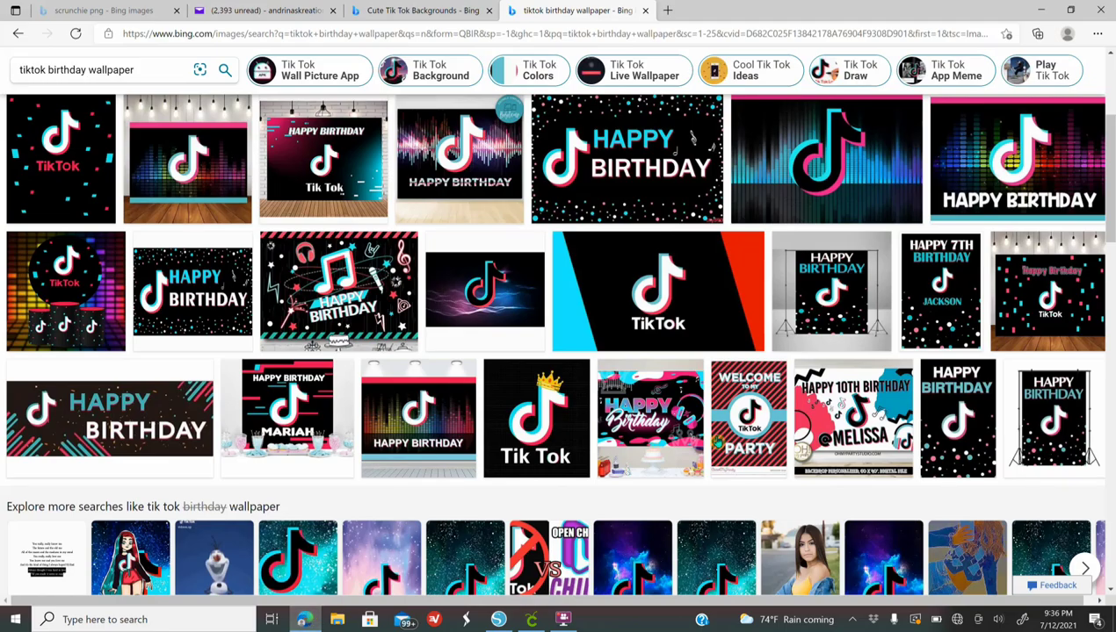
pyautogui.click(406, 10)
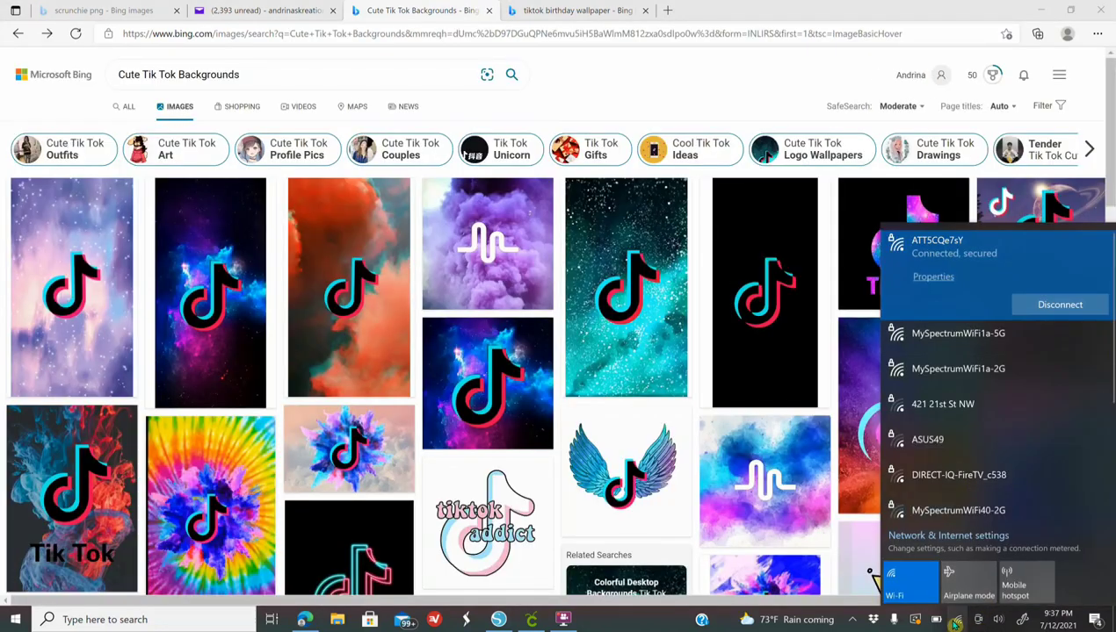
pyautogui.click(958, 621)
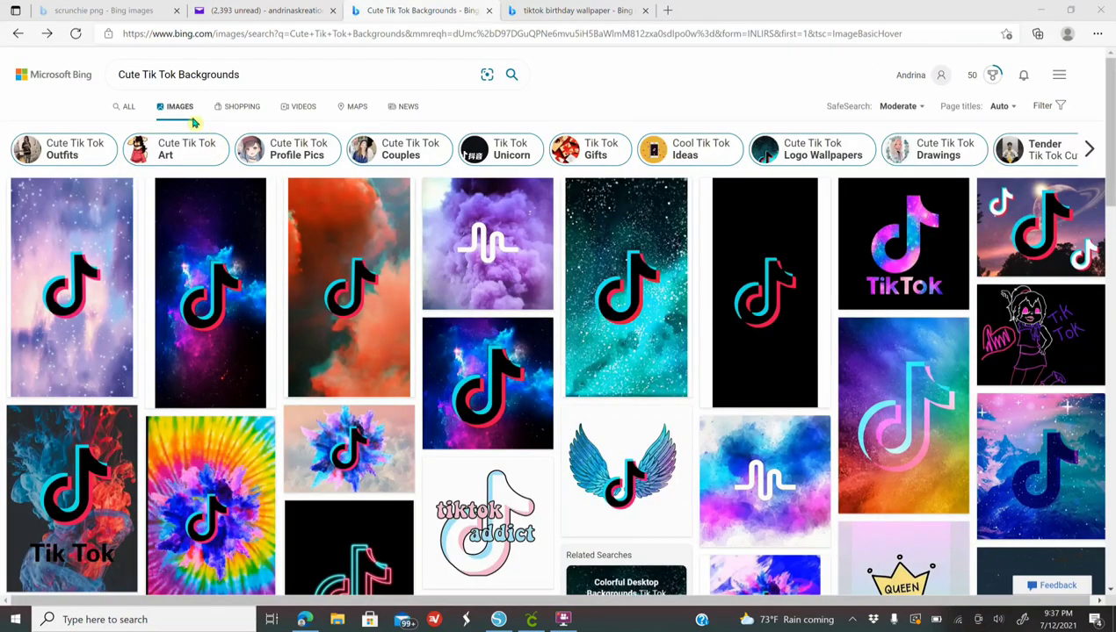
pyautogui.scroll(-1, 659, 484)
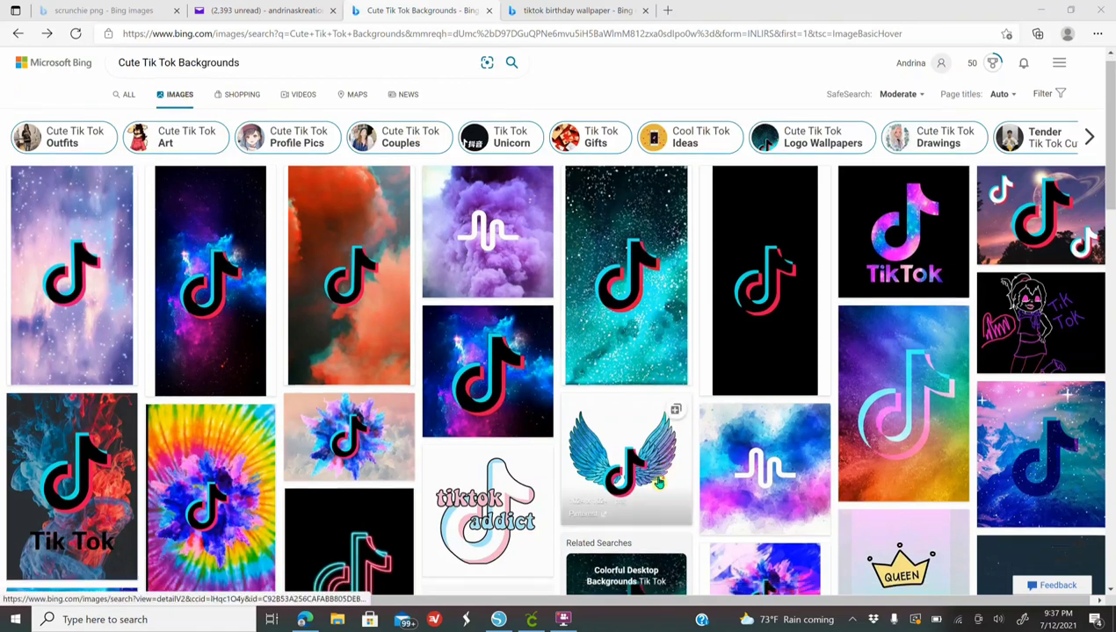
pyautogui.scroll(-3, 659, 484)
pyautogui.scroll(-10, 657, 482)
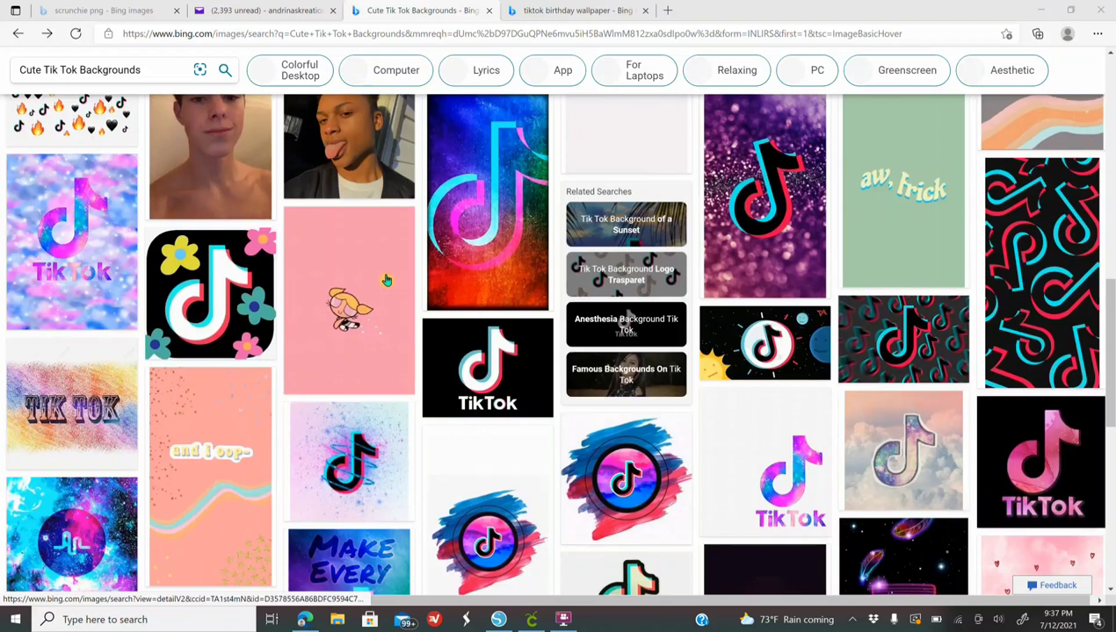
pyautogui.moveTo(385, 280)
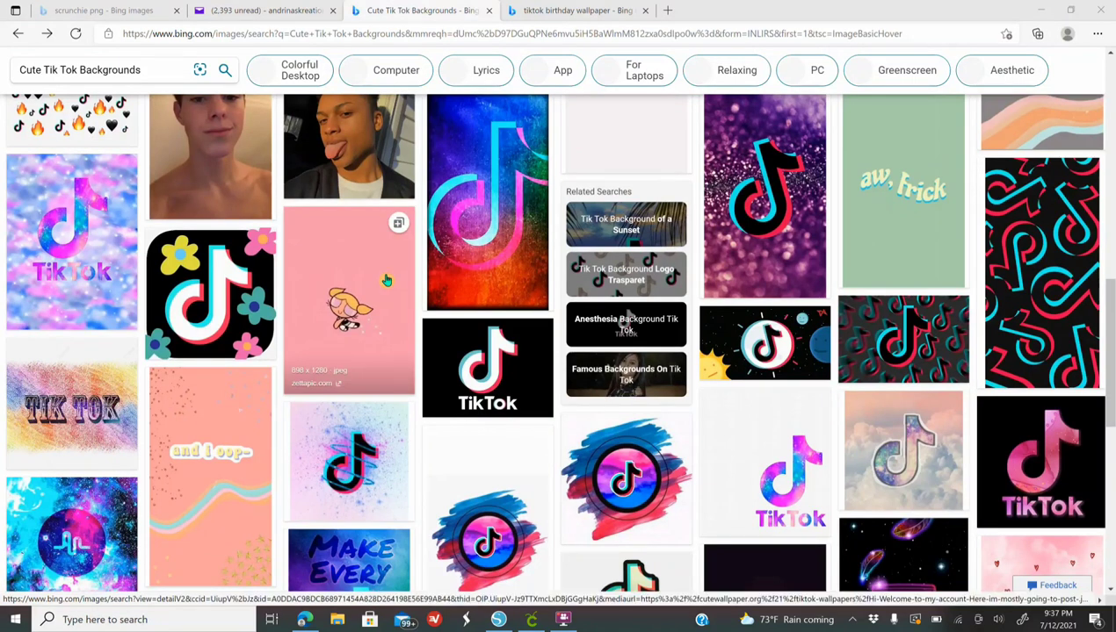
pyautogui.click(1043, 257)
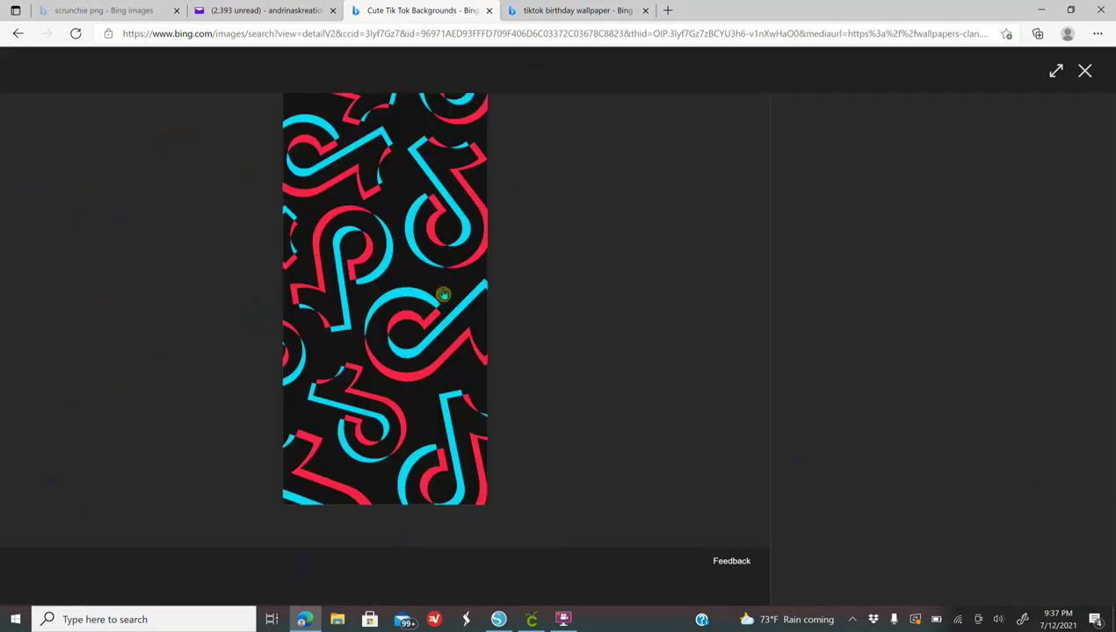
# - Copy the TikTok logo wallpaper image and paste it into the tag document in Silhouette Studio
pyautogui.rightClick(371, 278)
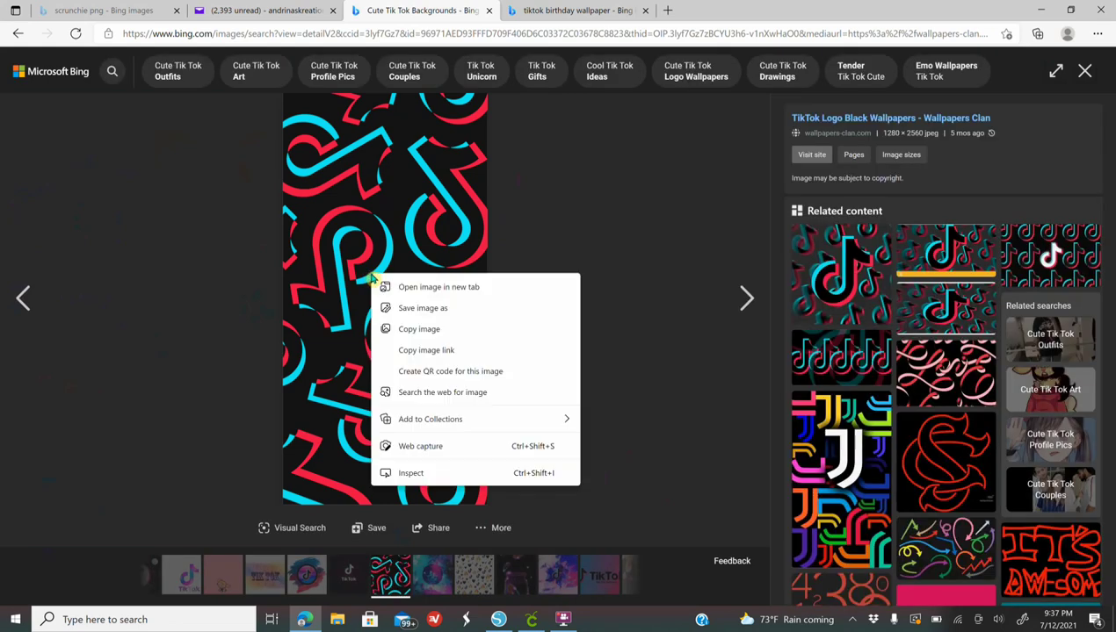
pyautogui.click(422, 327)
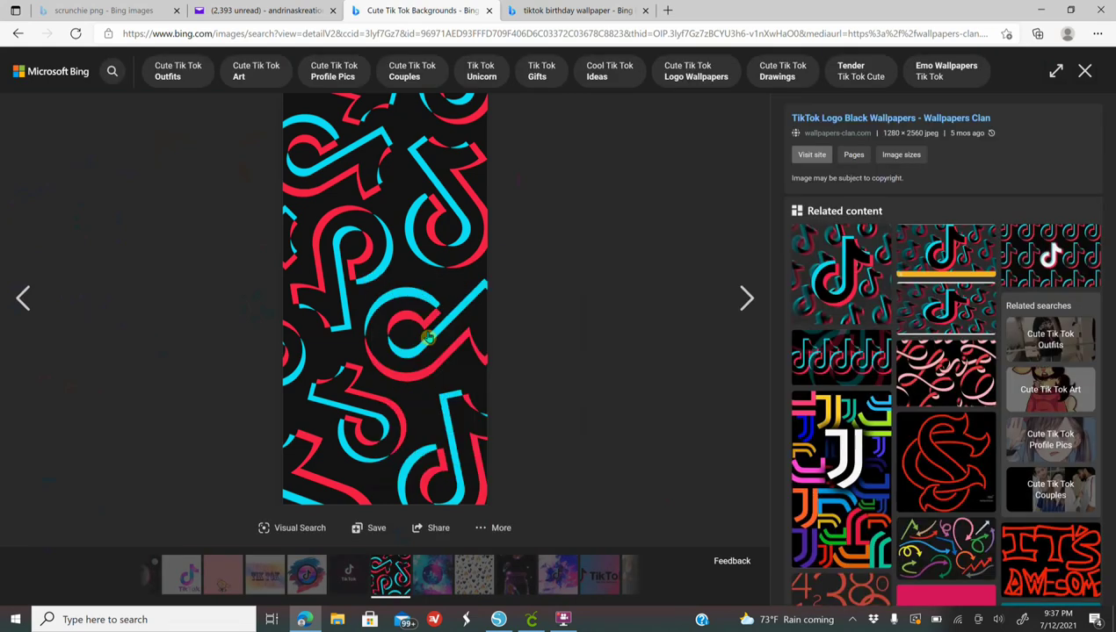
pyautogui.click(498, 619)
pyautogui.rightClick(235, 177)
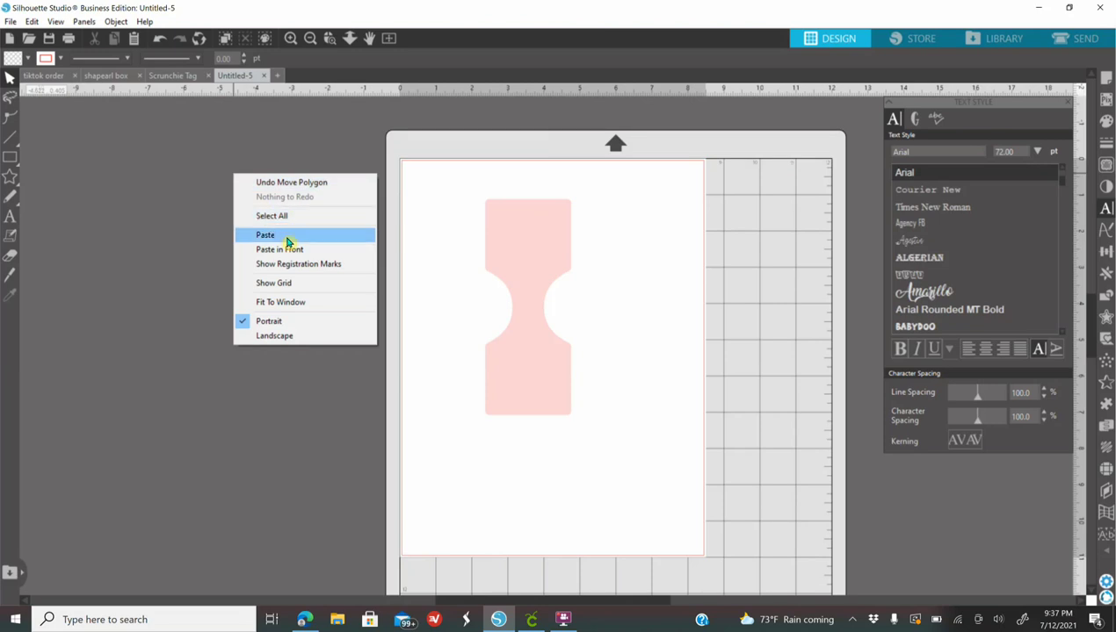
pyautogui.click(279, 236)
# - Move the pasted TikTok pattern off the page onto the empty area beside it, uncovering the pink tag
pyautogui.moveTo(631, 336); pyautogui.dragTo(597, 356)
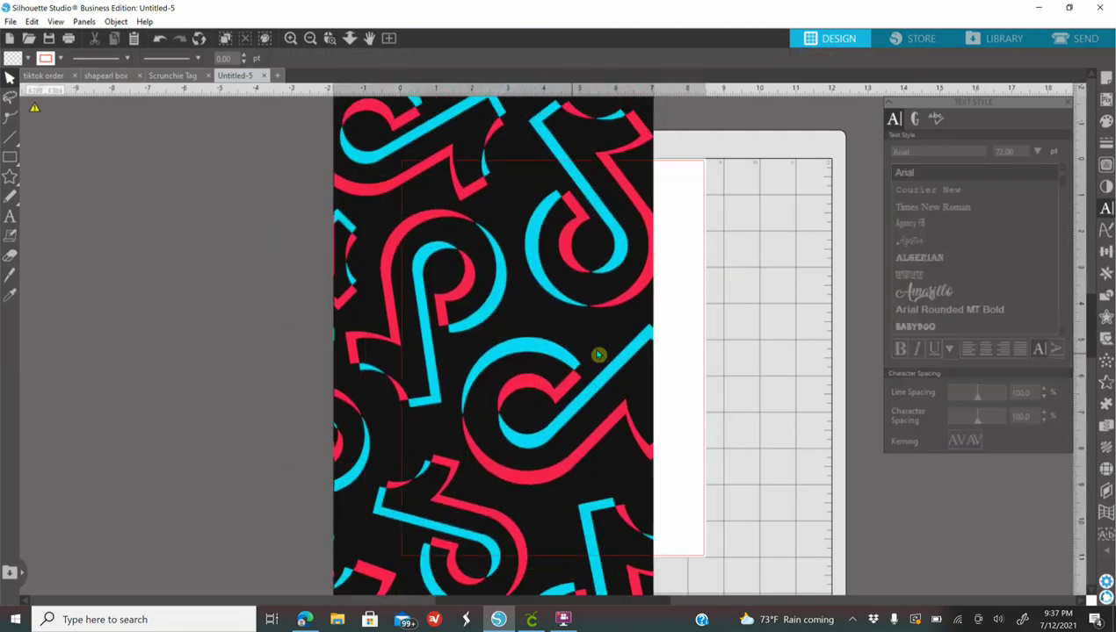
pyautogui.click(776, 373)
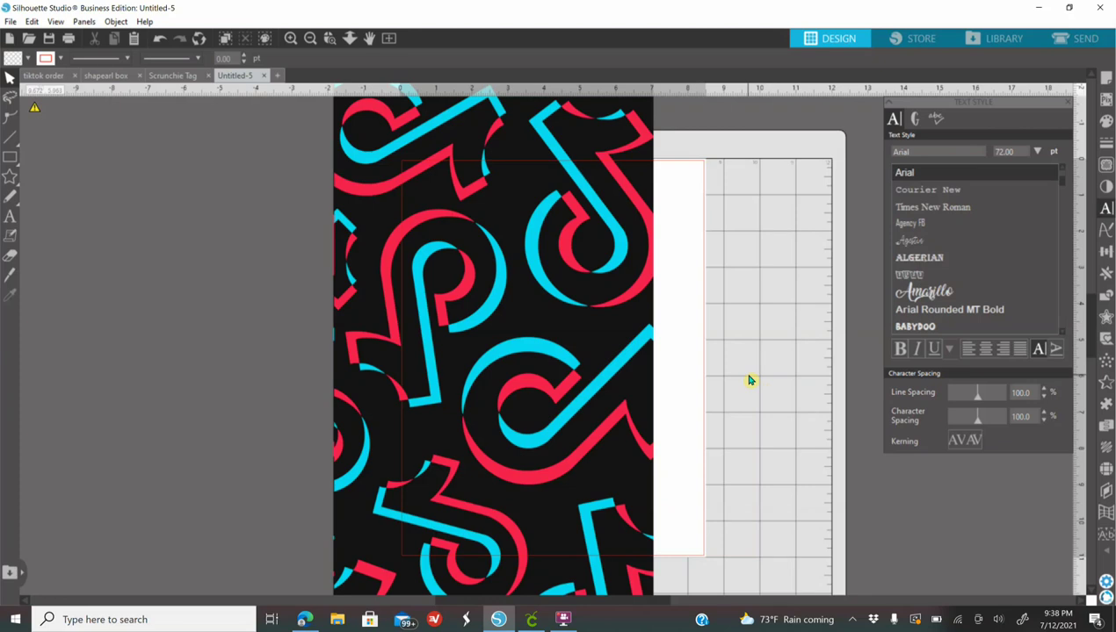
pyautogui.moveTo(382, 463); pyautogui.dragTo(107, 377)
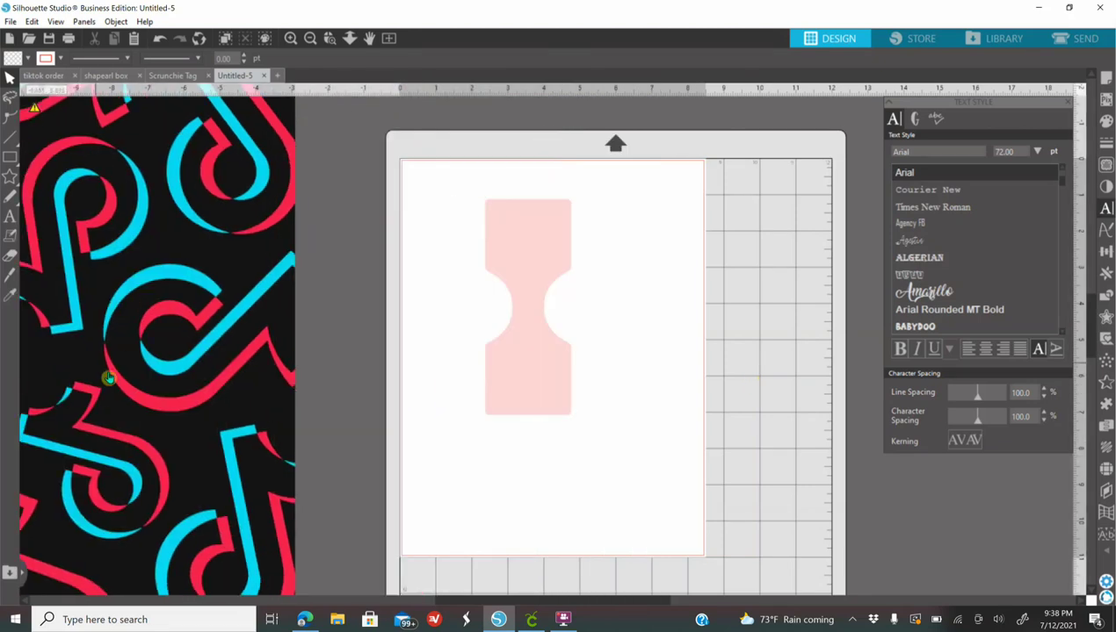
# - Shift the TikTok pattern partly over the page's edge and send it behind the pink tag in the stacking order
pyautogui.click(559, 395)
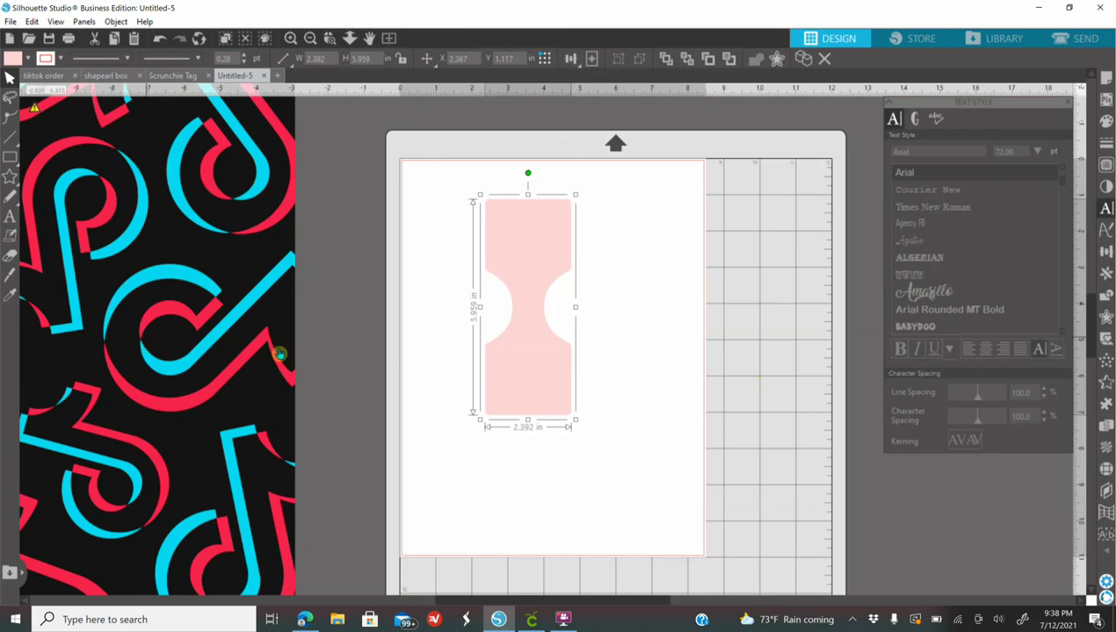
pyautogui.click(652, 470)
pyautogui.moveTo(170, 322); pyautogui.dragTo(298, 393)
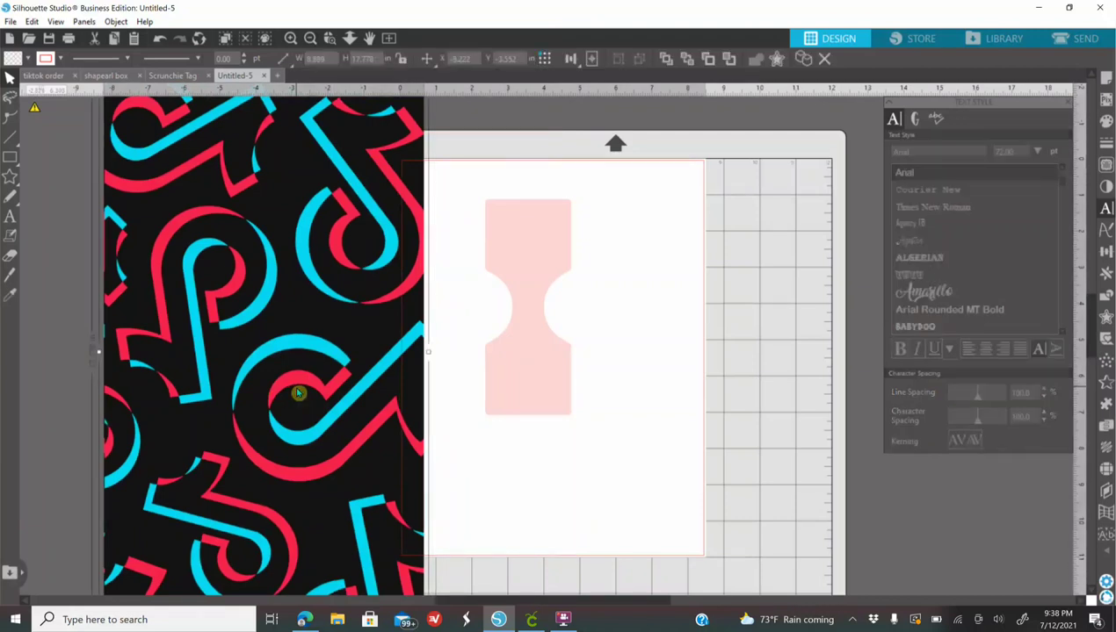
pyautogui.rightClick(298, 394)
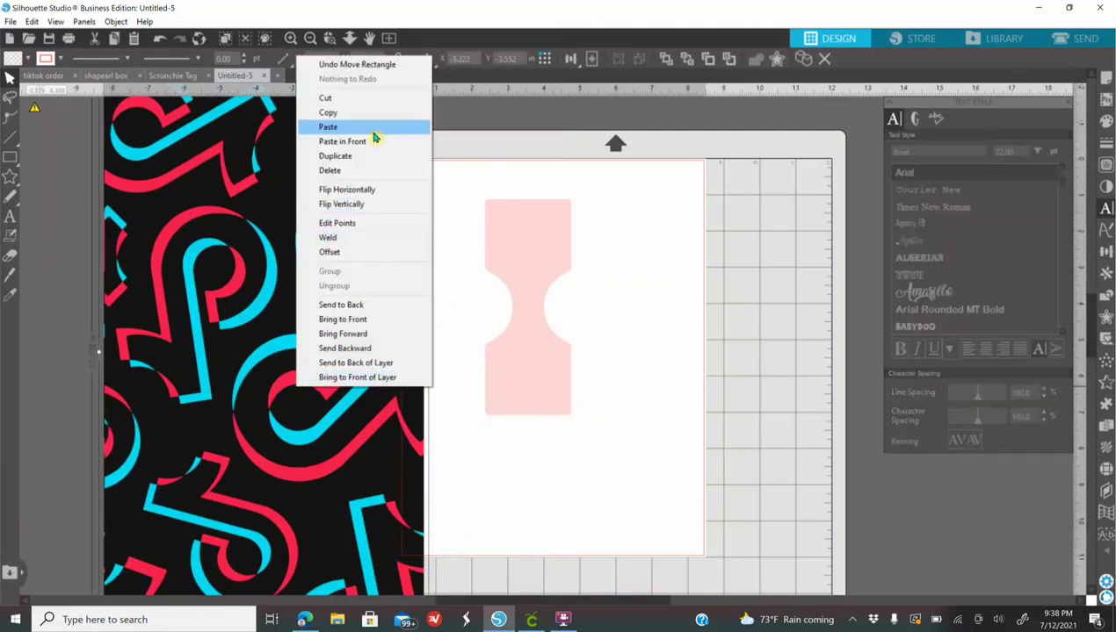
pyautogui.click(383, 304)
# - Place the TikTok pattern behind the pink tag and shrink it proportionally to about 5.097 in wide by 10.193 in high
pyautogui.moveTo(265, 412); pyautogui.dragTo(545, 556)
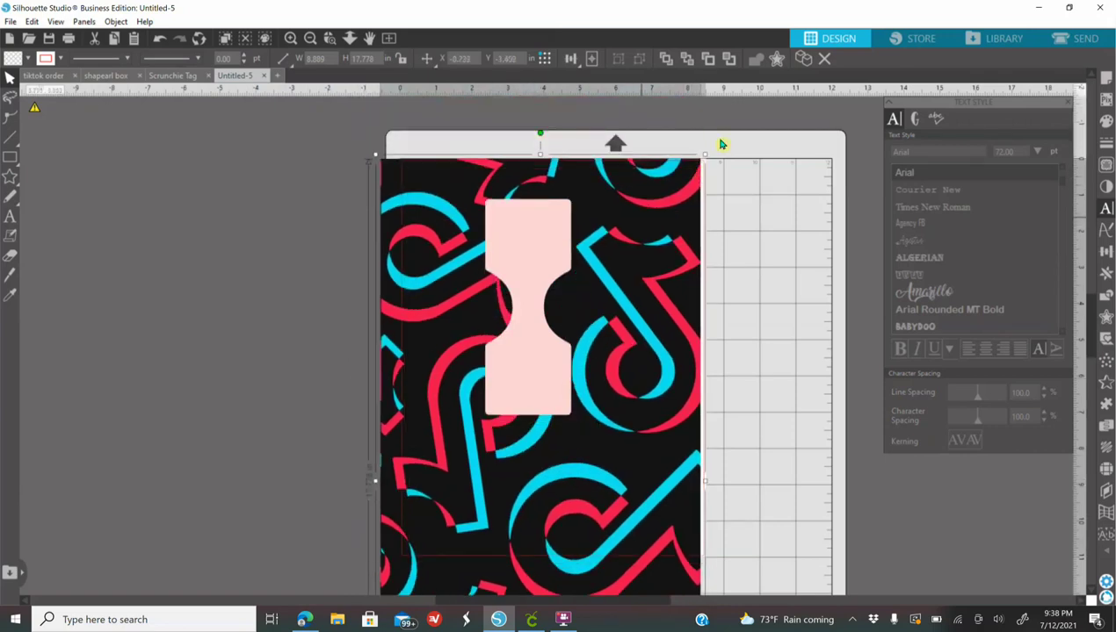
pyautogui.moveTo(704, 157); pyautogui.dragTo(626, 206)
pyautogui.moveTo(556, 501); pyautogui.dragTo(565, 487)
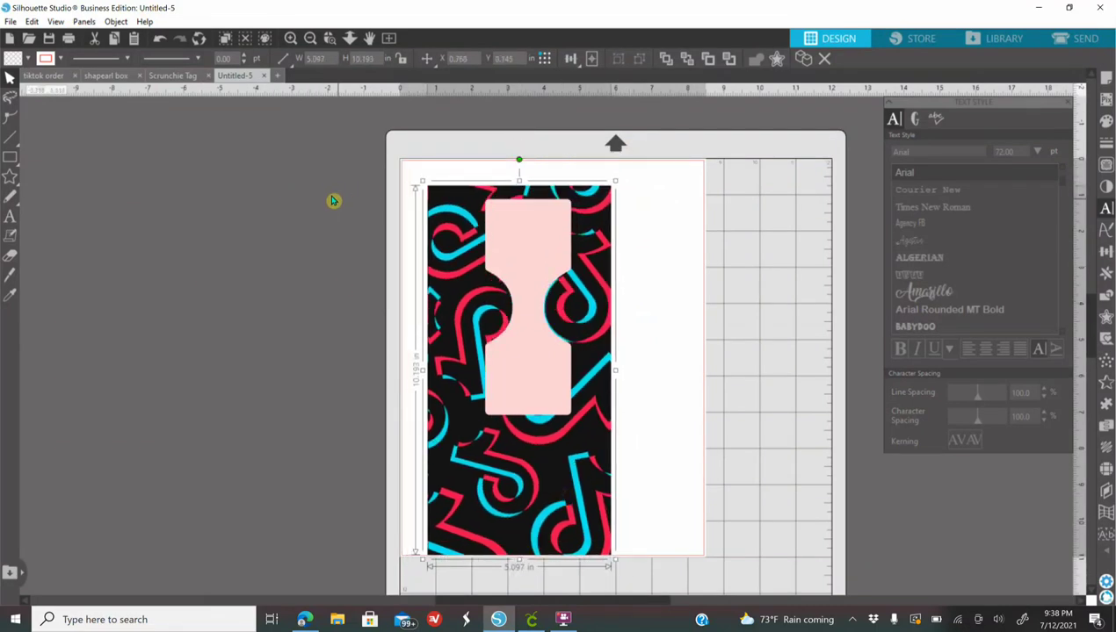
# - Crop the TikTok pattern and the pink tag together so the pattern takes the tag's shape
pyautogui.moveTo(355, 195); pyautogui.dragTo(731, 515)
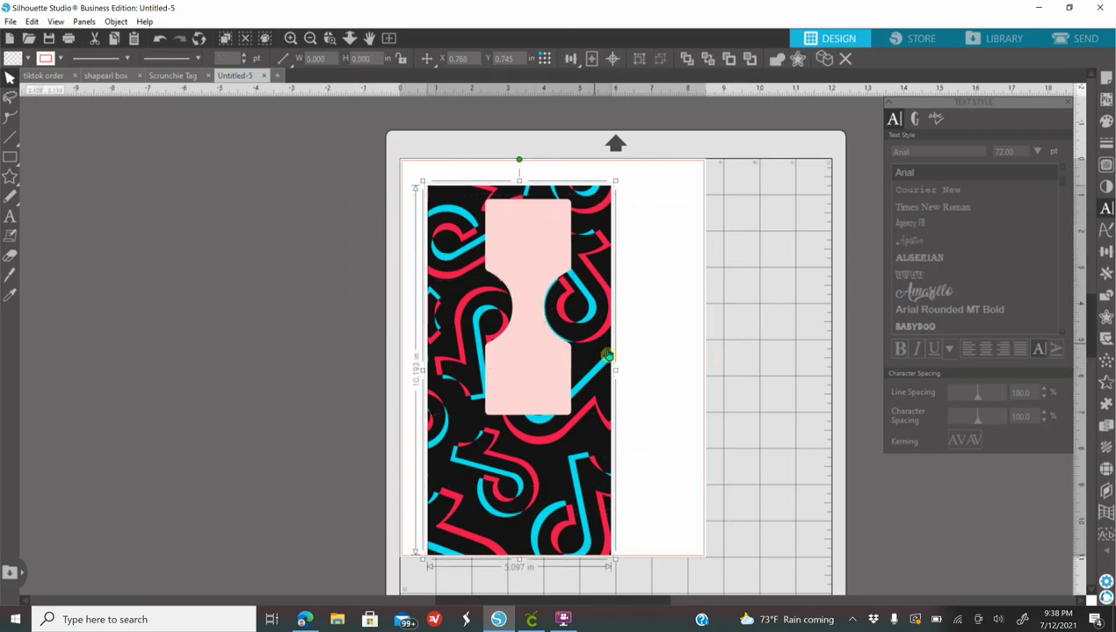
pyautogui.click(1107, 297)
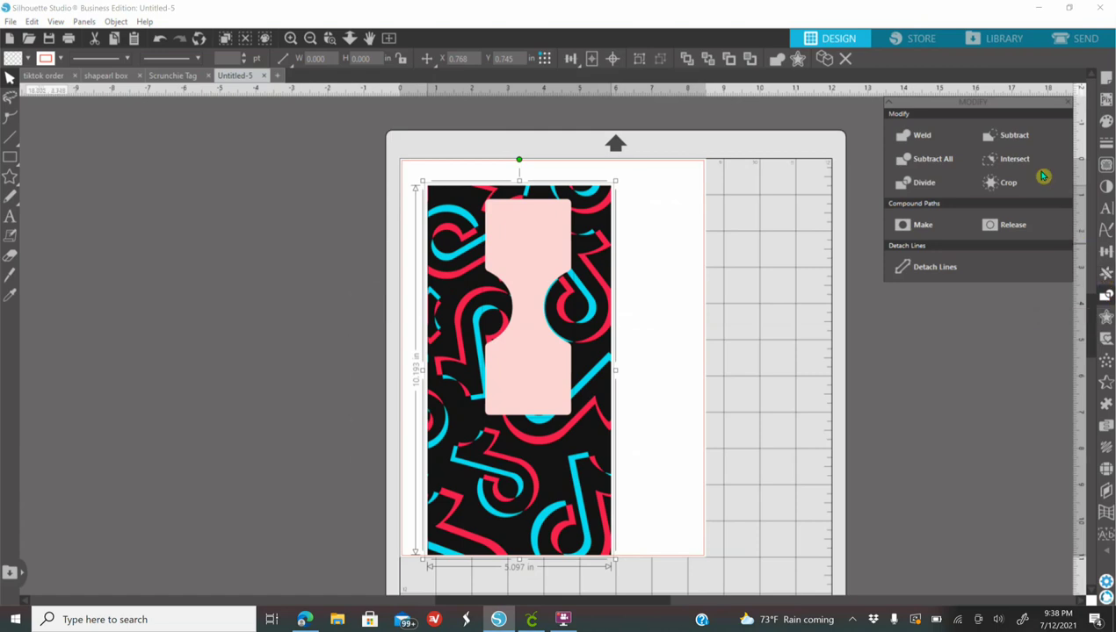
pyautogui.click(1008, 184)
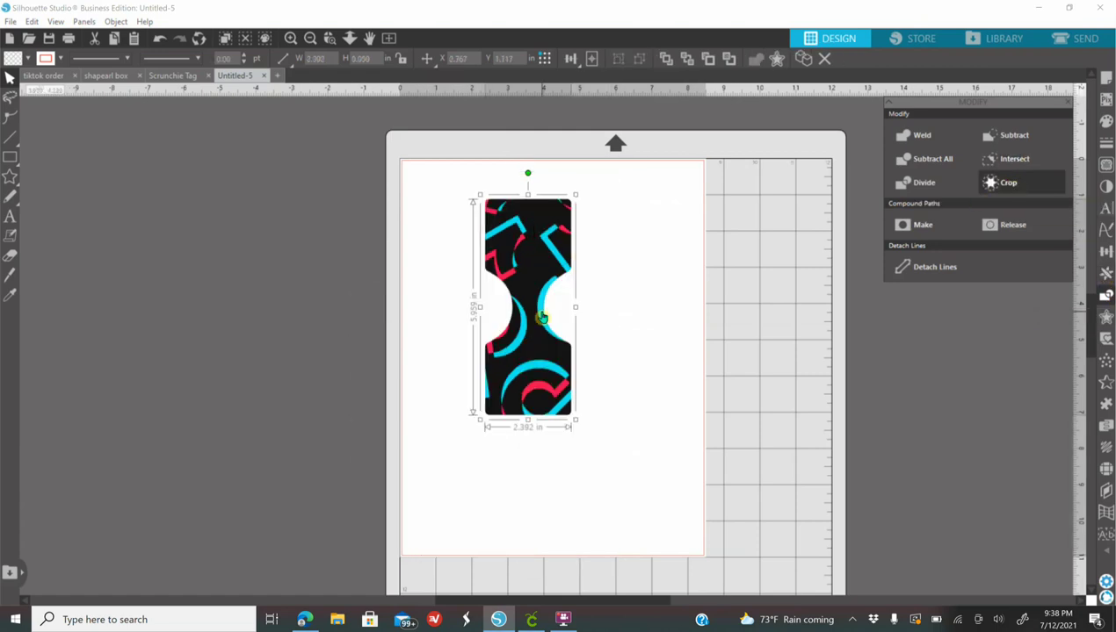
# - Scale the fill pattern of the cropped tag to 27% in the advanced pattern options
pyautogui.click(289, 38)
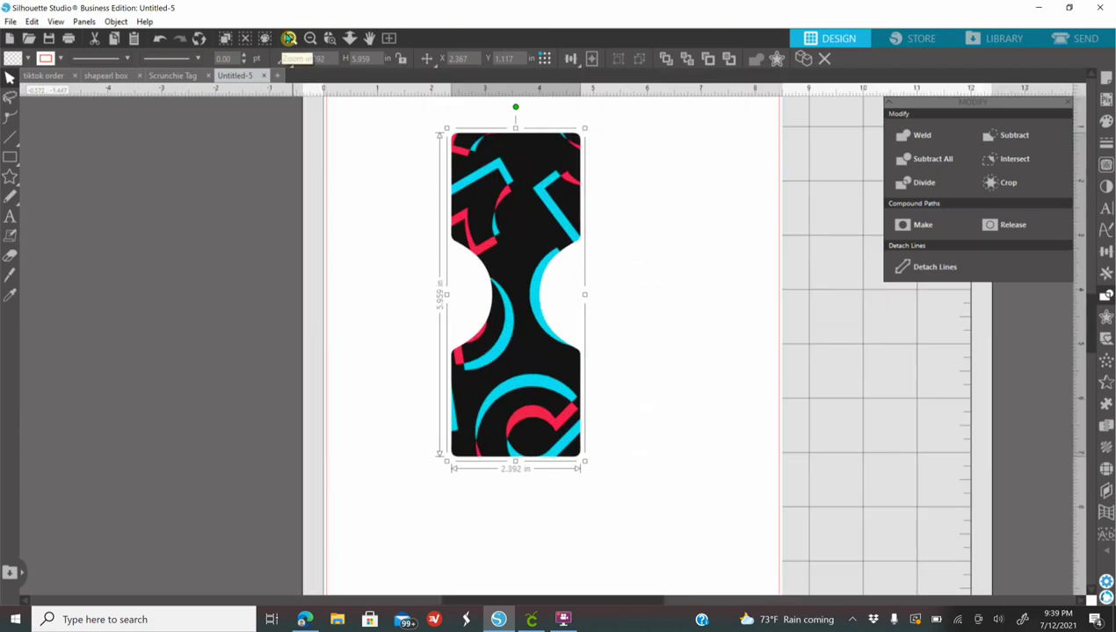
pyautogui.moveTo(501, 389); pyautogui.dragTo(505, 405)
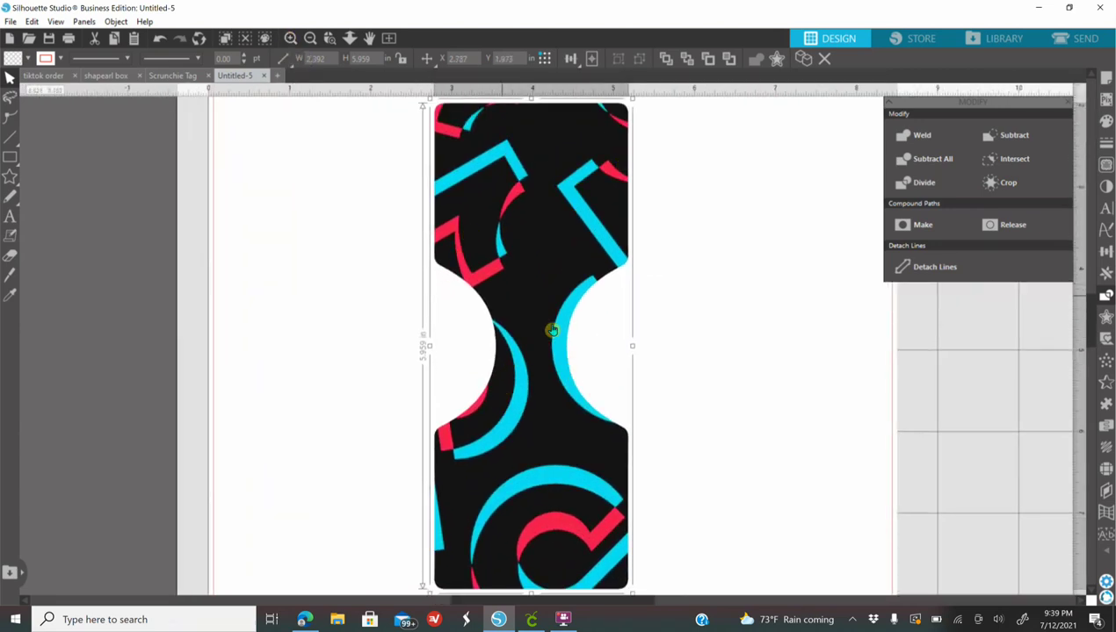
pyautogui.click(1105, 122)
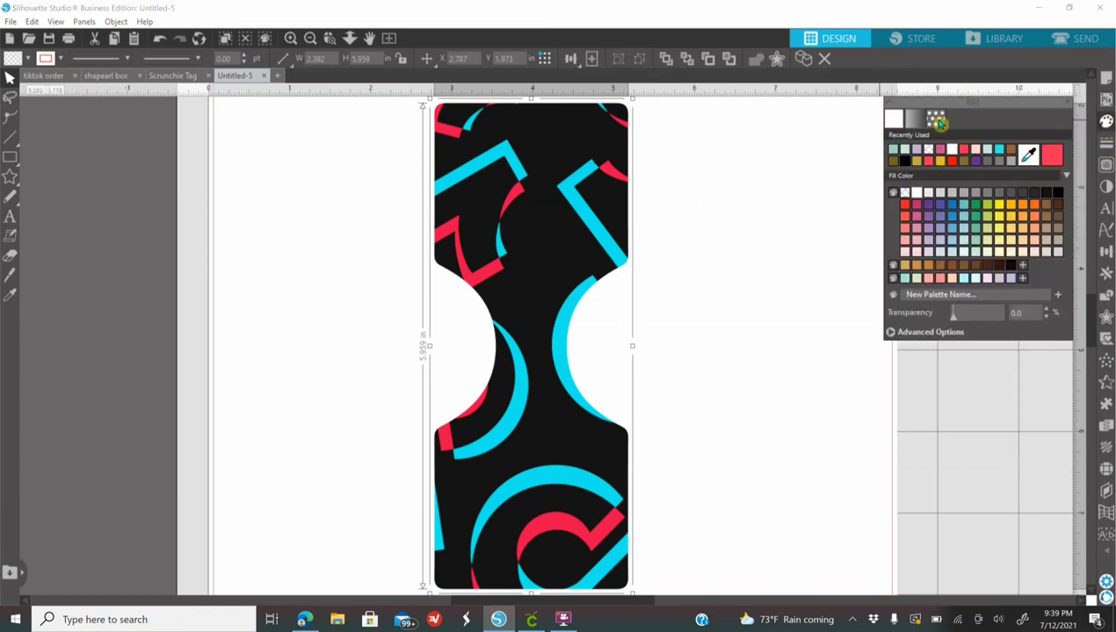
pyautogui.click(936, 120)
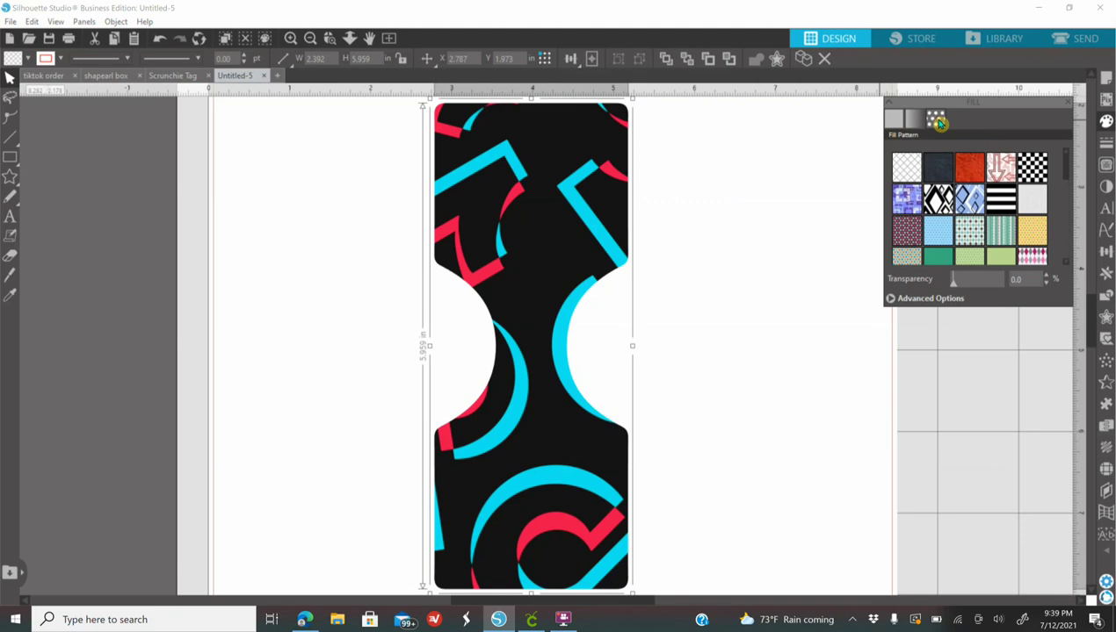
pyautogui.click(891, 300)
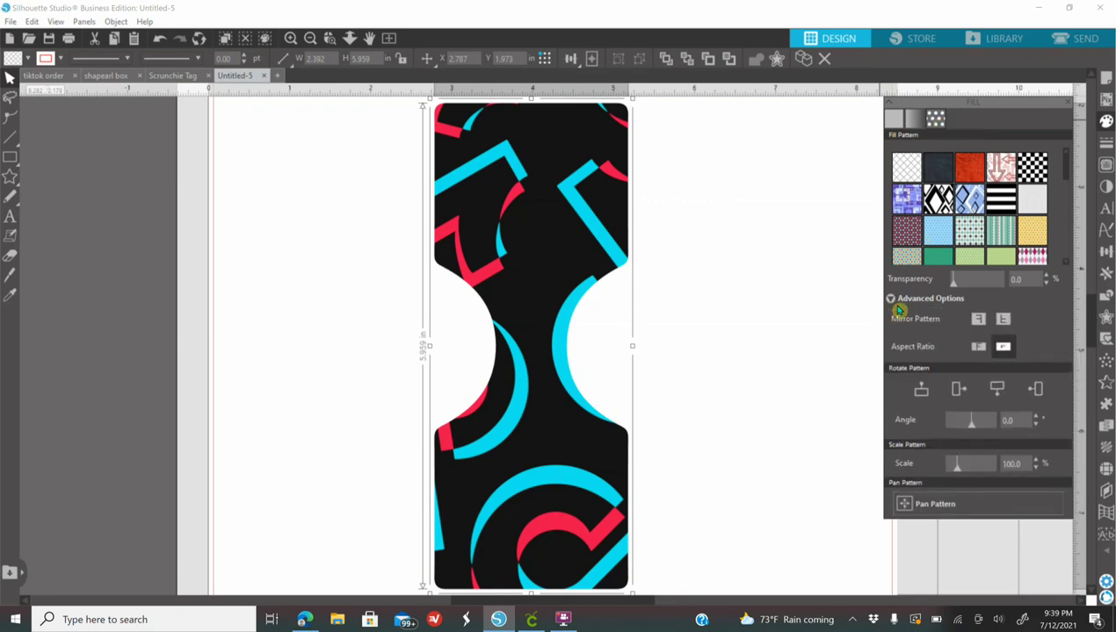
pyautogui.click(1035, 468)
pyautogui.click(1036, 468)
pyautogui.click(1035, 468)
pyautogui.click(1036, 468)
pyautogui.click(1036, 469)
pyautogui.click(1035, 468)
pyautogui.click(1035, 468)
pyautogui.click(1036, 468)
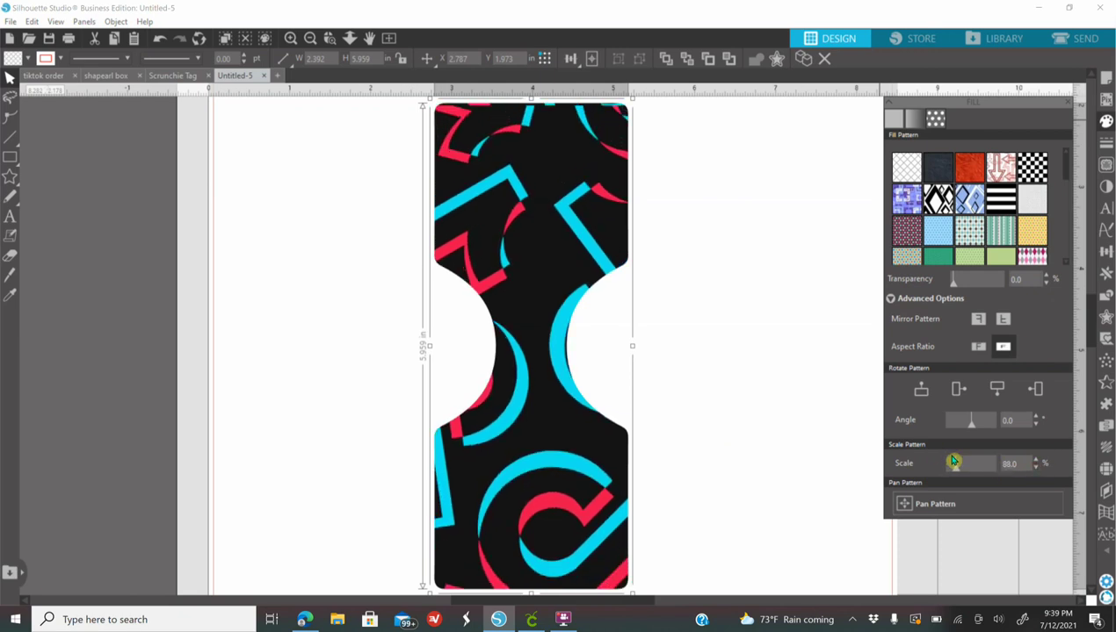
pyautogui.moveTo(954, 461); pyautogui.dragTo(952, 463)
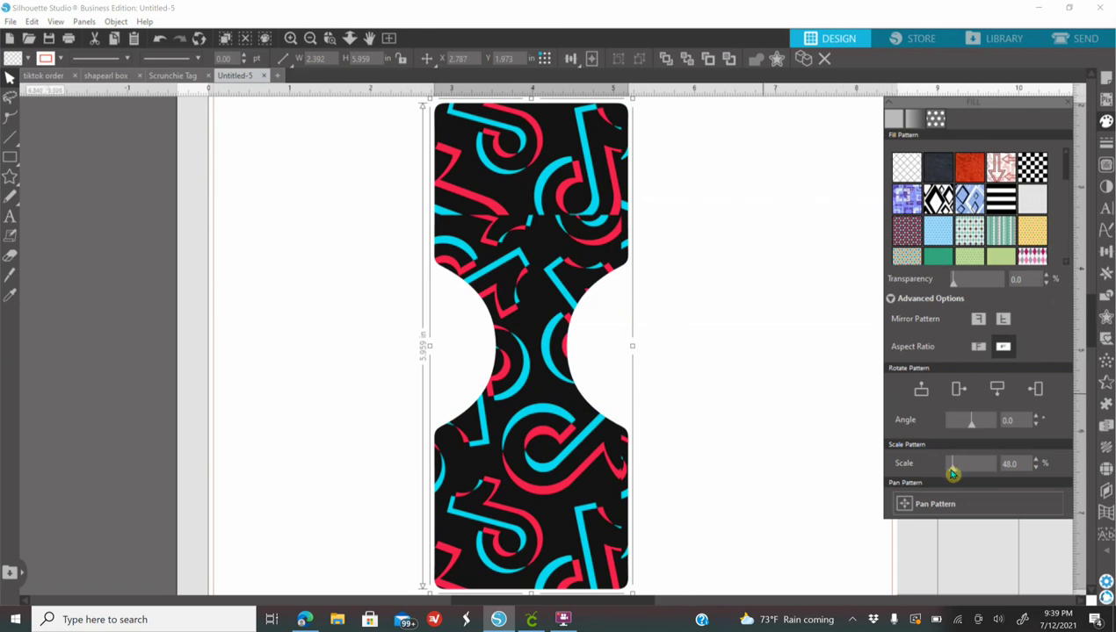
pyautogui.moveTo(951, 463); pyautogui.dragTo(948, 463)
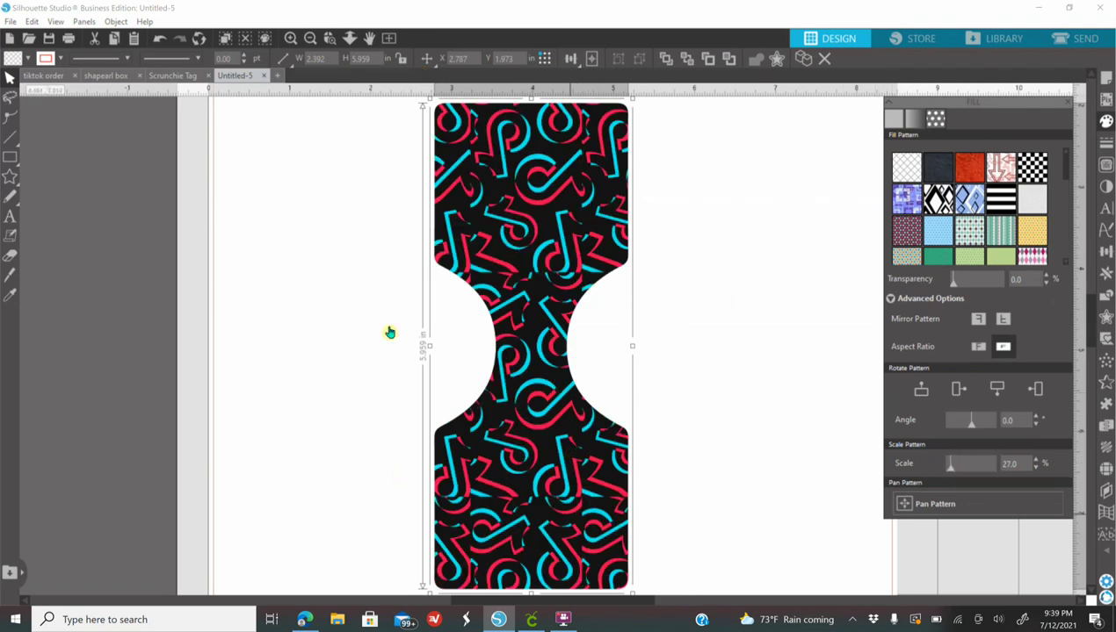
# - Move the patterned tag to the upper left area of the page, at about X 0.716 in, Y 1.125 in
pyautogui.click(311, 38)
pyautogui.click(311, 39)
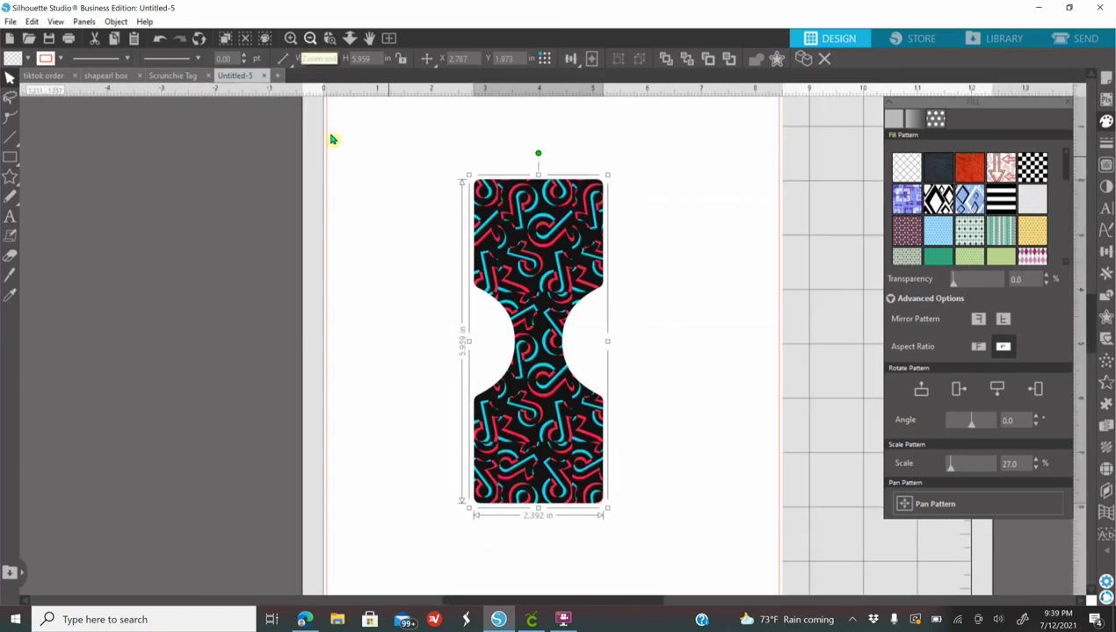
pyautogui.click(382, 308)
pyautogui.moveTo(500, 428); pyautogui.dragTo(445, 410)
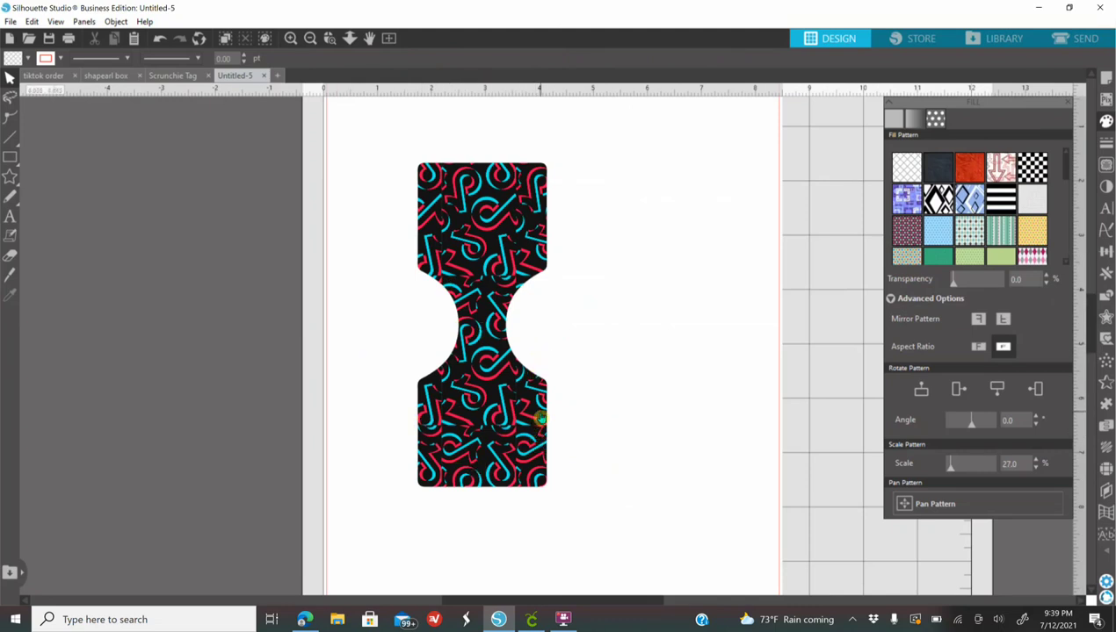
pyautogui.moveTo(528, 406); pyautogui.dragTo(468, 397)
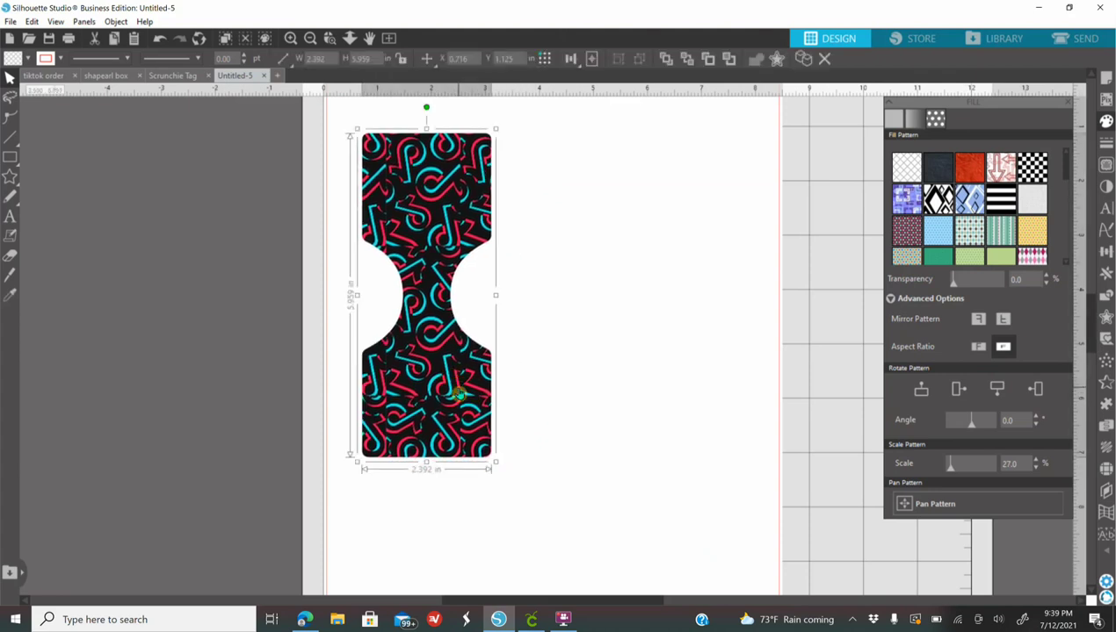
# - Duplicate the patterned tag and place the copy beside the original at the same height, starting at about X 4.5 in
pyautogui.rightClick(458, 395)
pyautogui.click(541, 166)
pyautogui.moveTo(445, 406); pyautogui.dragTo(641, 416)
pyautogui.click(221, 364)
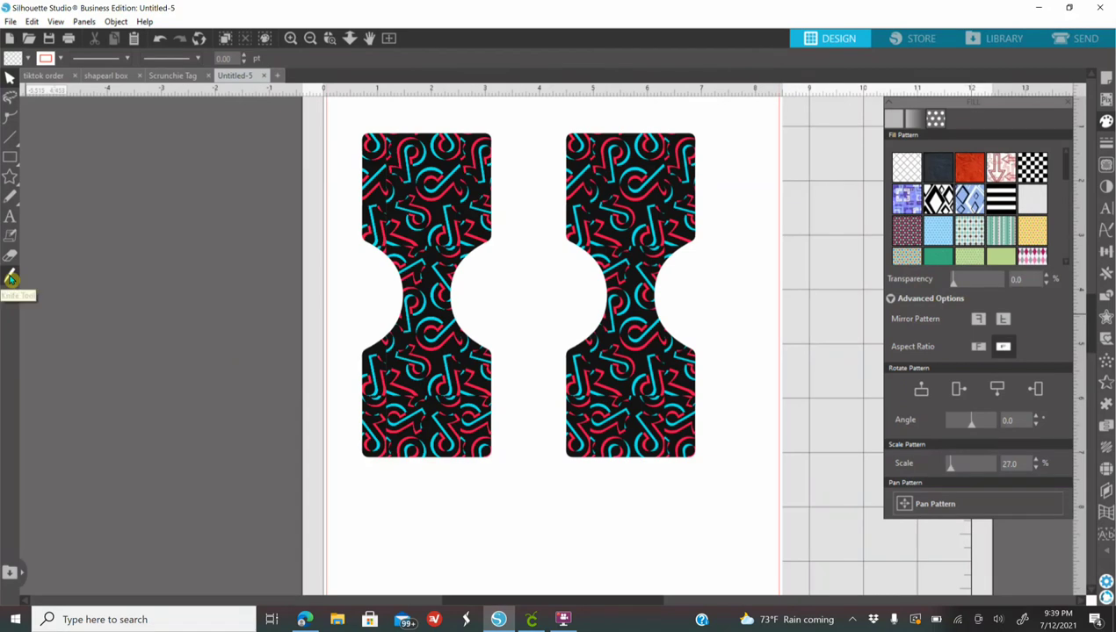
# - Set the After Using Knife tool preference to Continue Using Knife and apply it
pyautogui.click(10, 280)
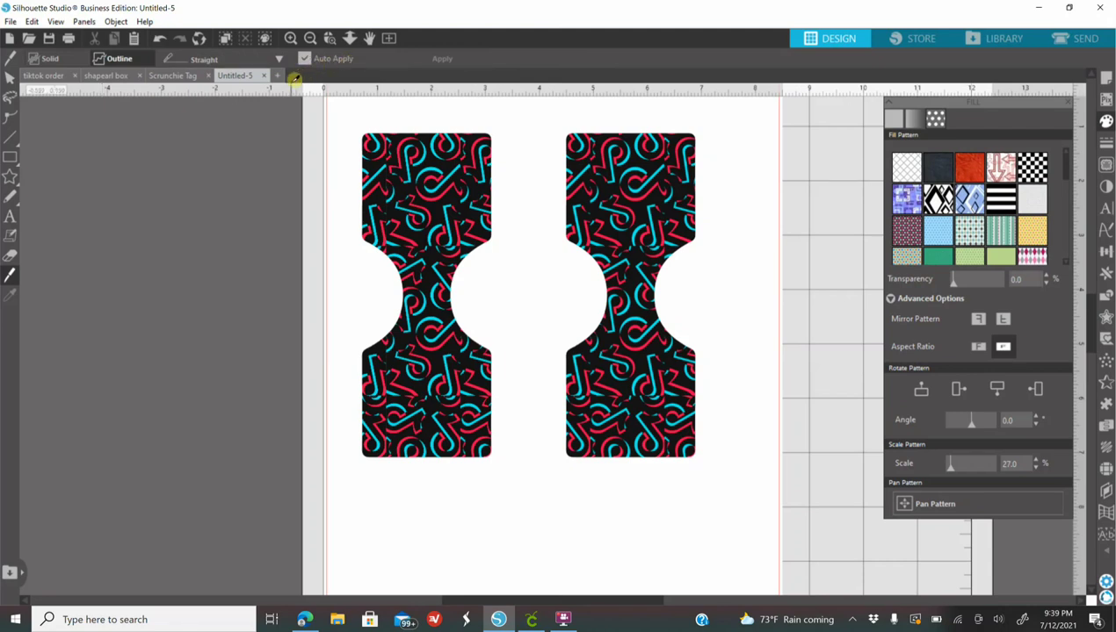
pyautogui.click(9, 79)
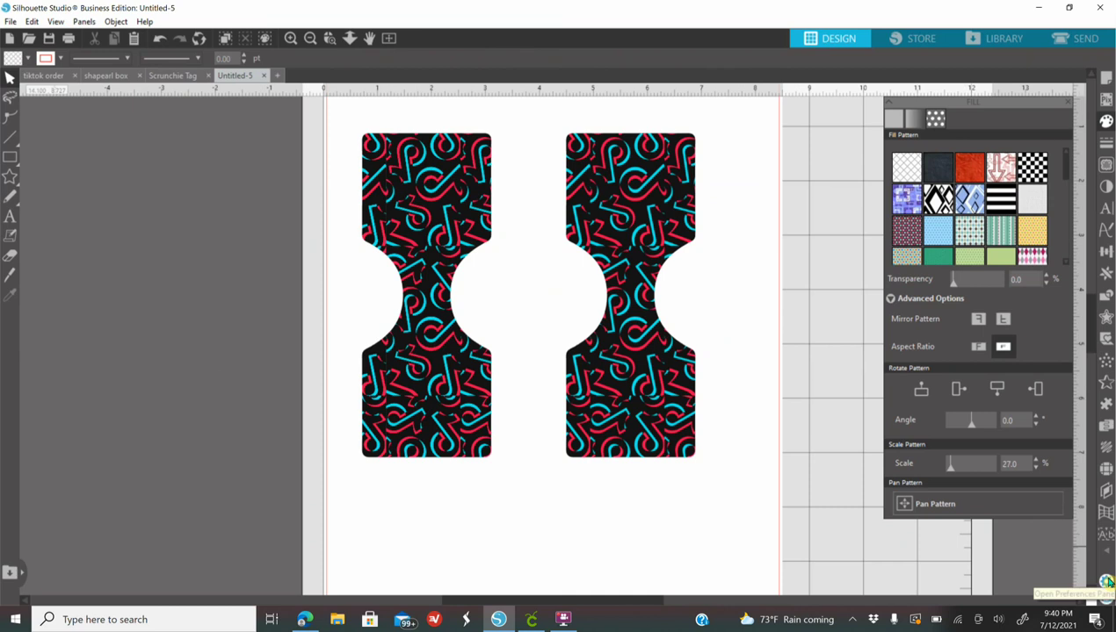
pyautogui.click(1106, 582)
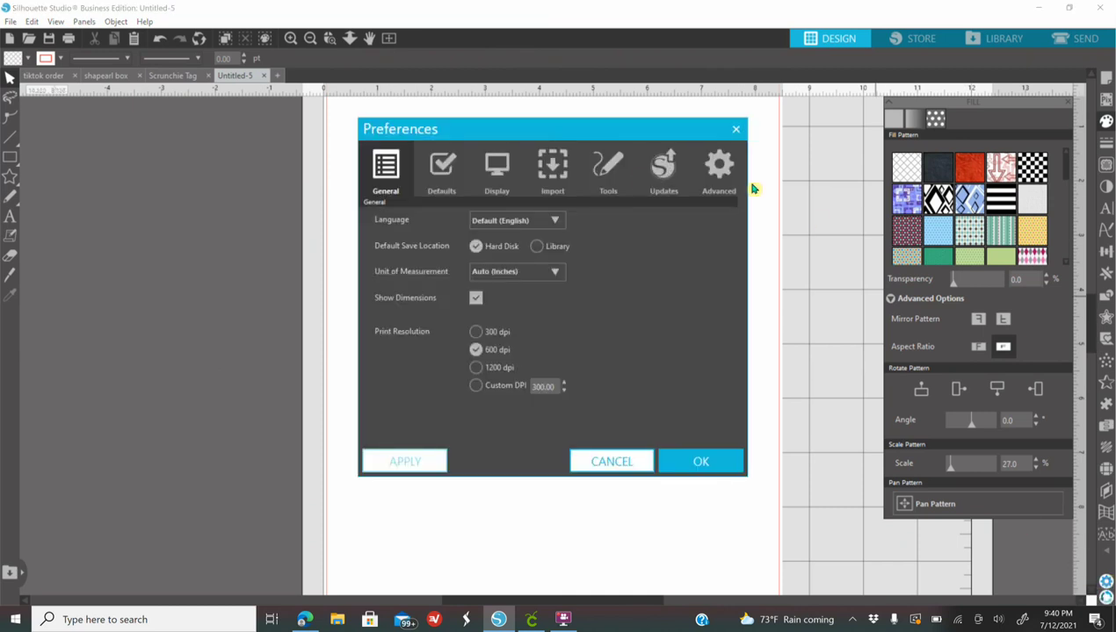
pyautogui.click(600, 169)
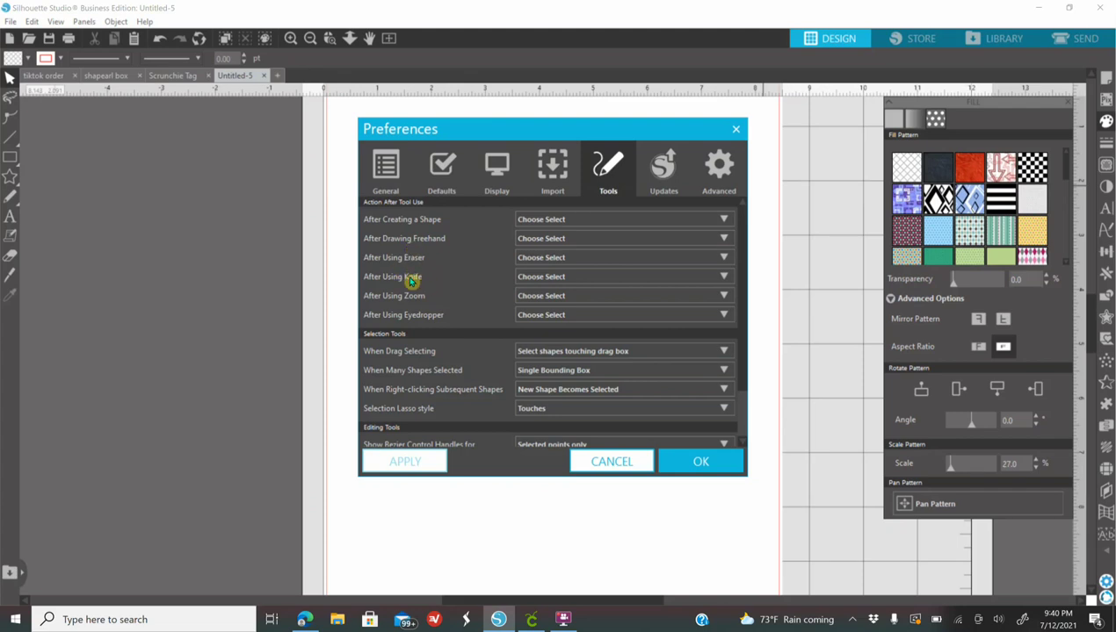
pyautogui.click(542, 278)
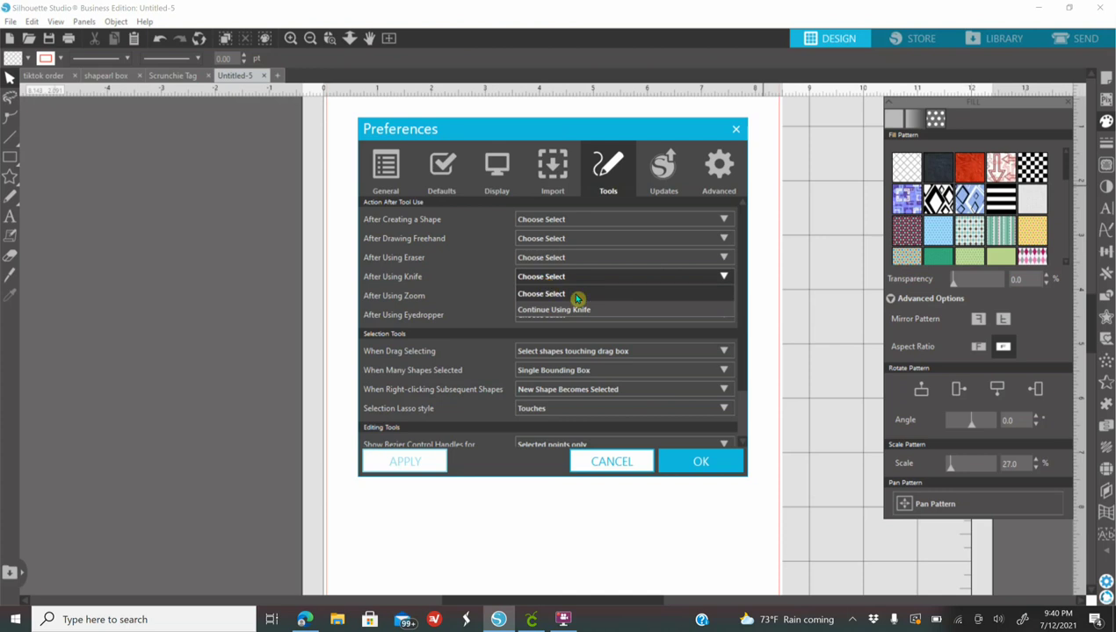
pyautogui.click(542, 312)
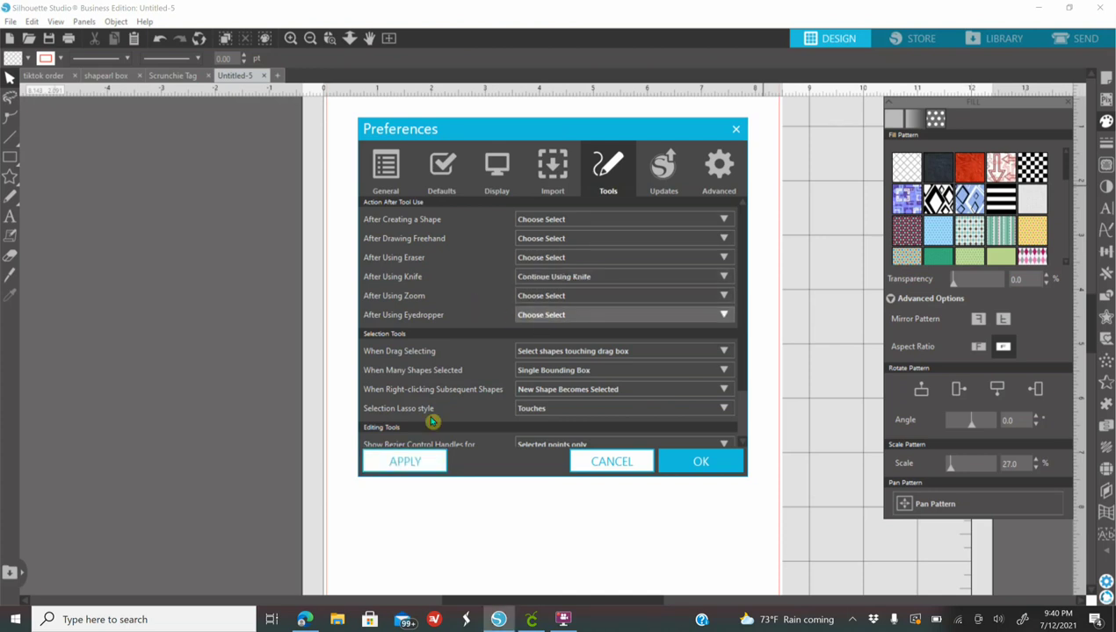
pyautogui.click(416, 465)
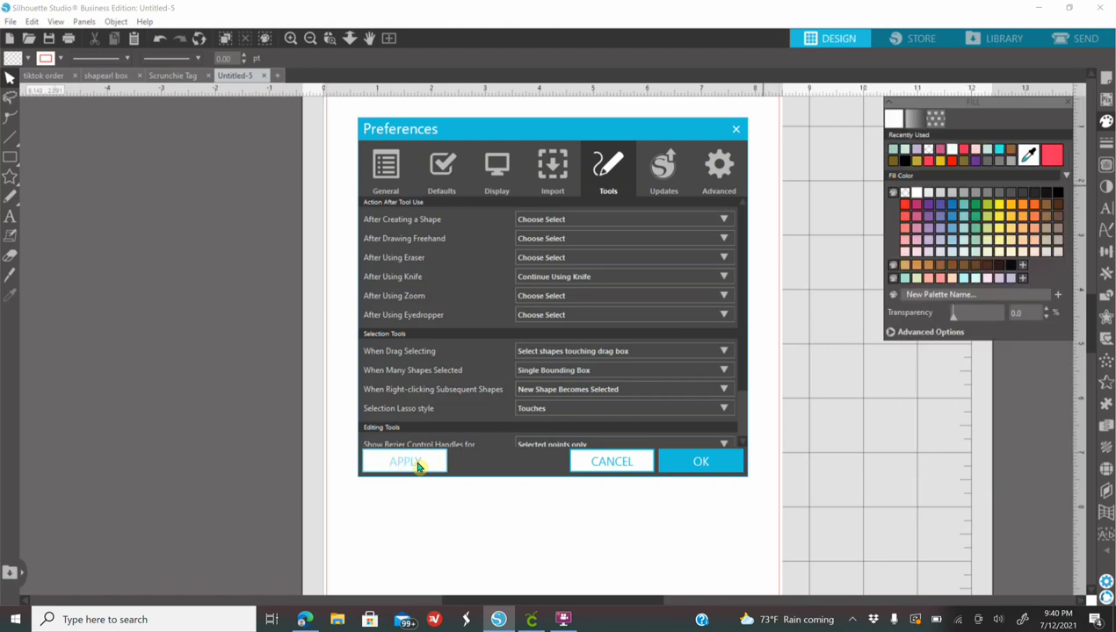
pyautogui.click(717, 473)
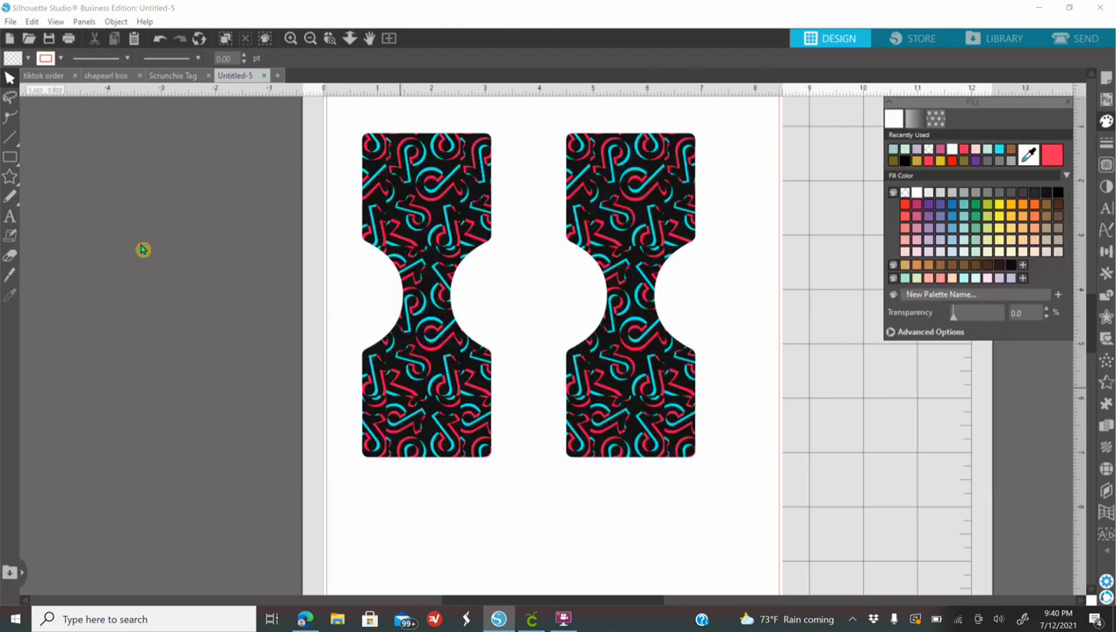
# - Try several straight outline cuts with the Knife tool across the narrow middle of the second tag, and undo them
pyautogui.click(11, 275)
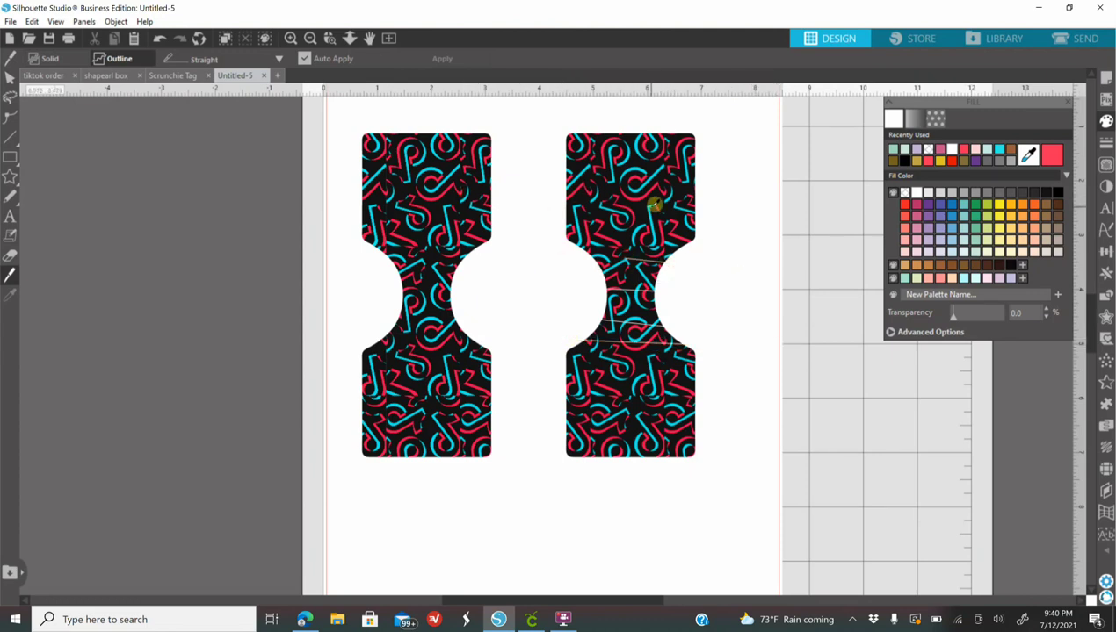
pyautogui.click(7, 78)
pyautogui.click(163, 42)
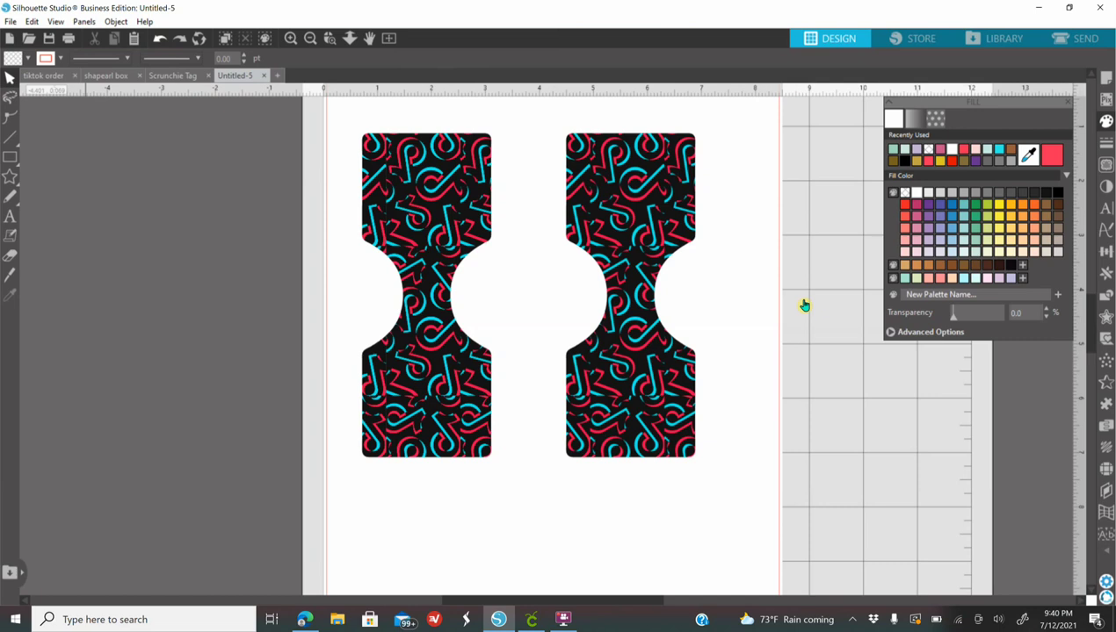
# - Set the After Using Knife tool preference back to Choose Select and apply it
pyautogui.click(1106, 581)
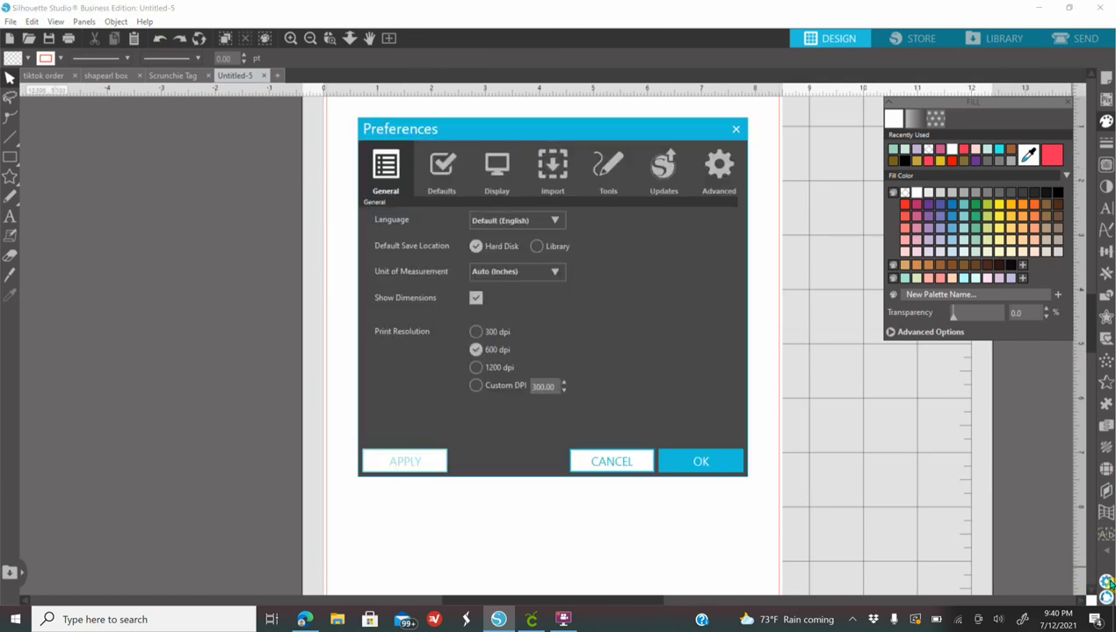
pyautogui.click(607, 169)
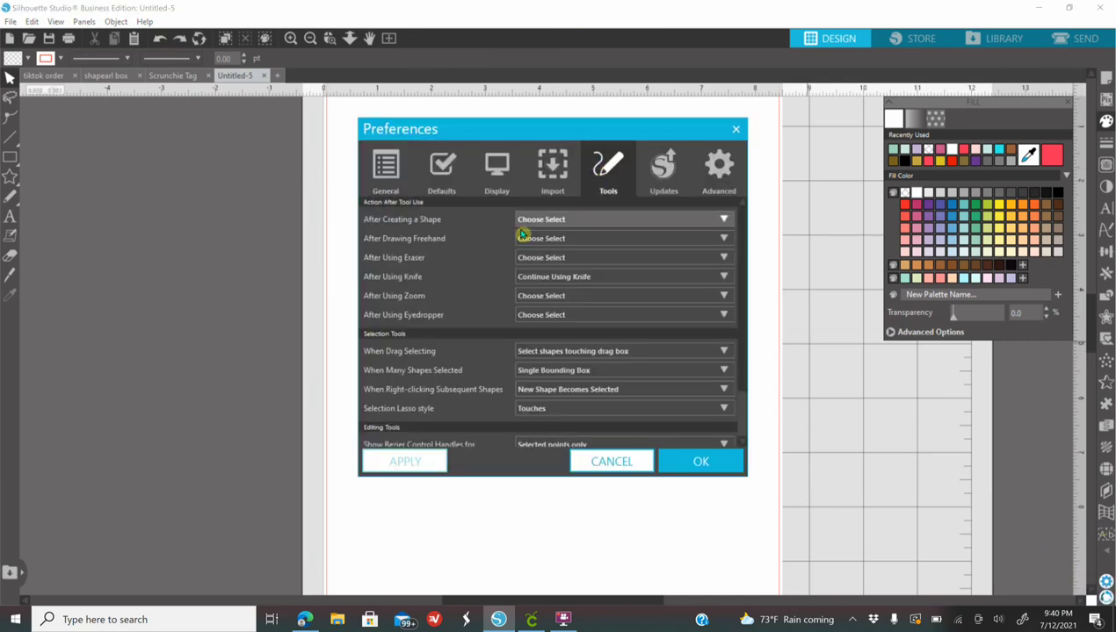
pyautogui.click(591, 278)
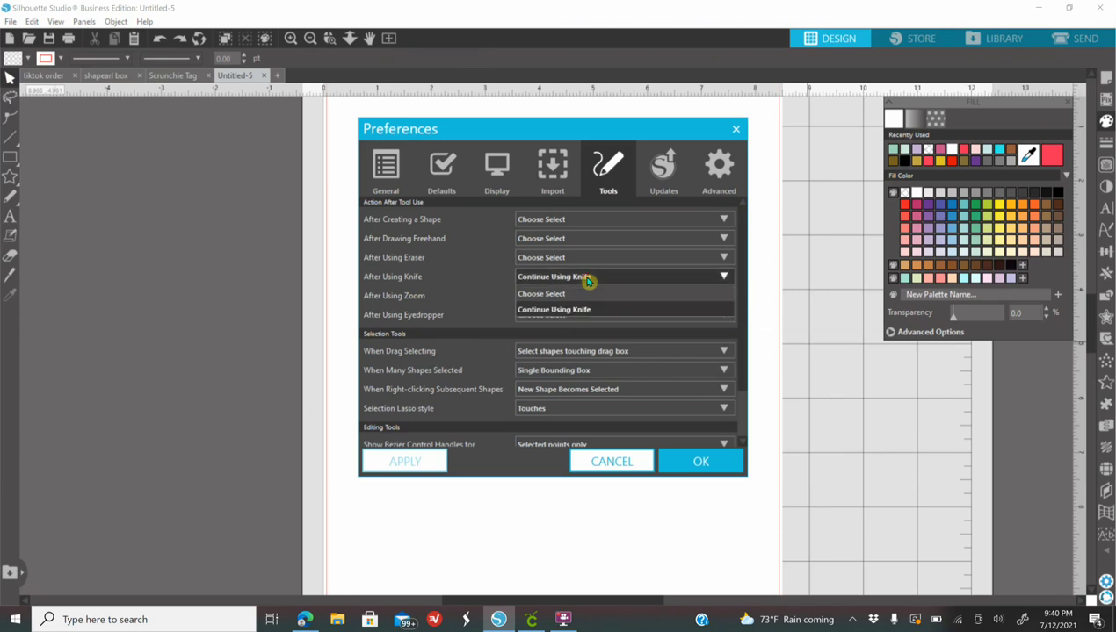
pyautogui.click(540, 295)
pyautogui.click(390, 466)
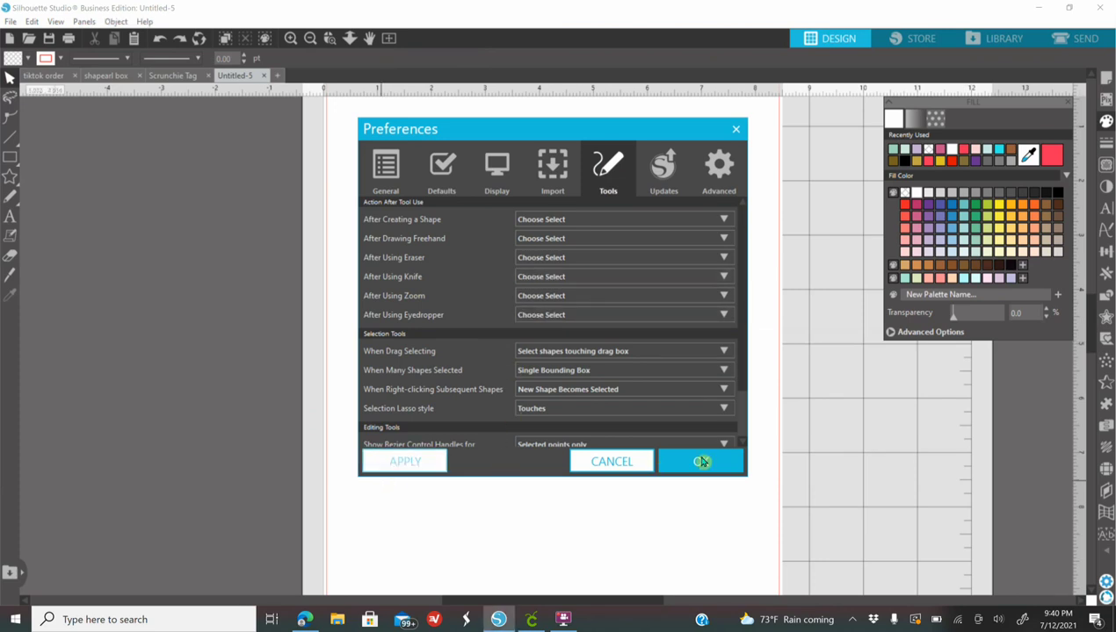
pyautogui.click(700, 466)
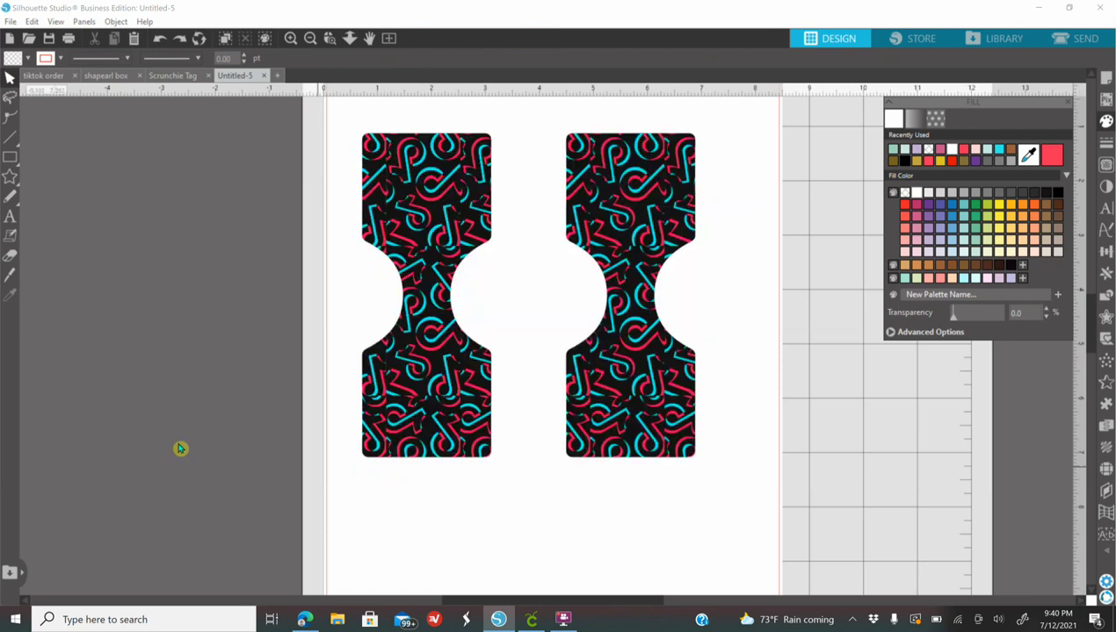
# - Cut the second tag straight across the upper part of its narrow neck with the Knife tool in Outline mode
pyautogui.click(10, 274)
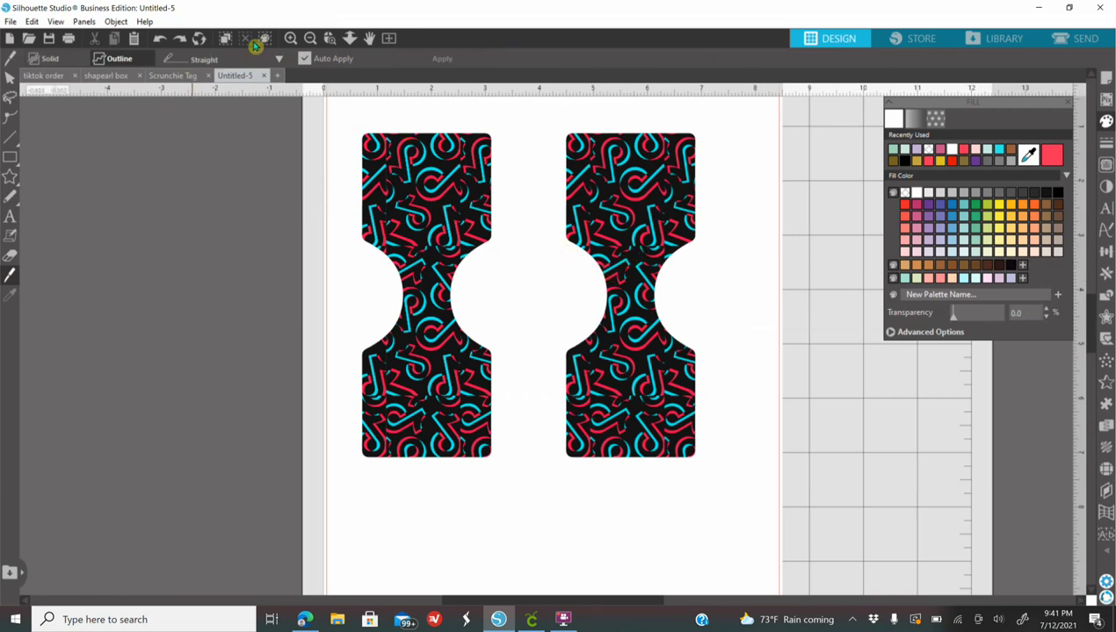
pyautogui.click(290, 39)
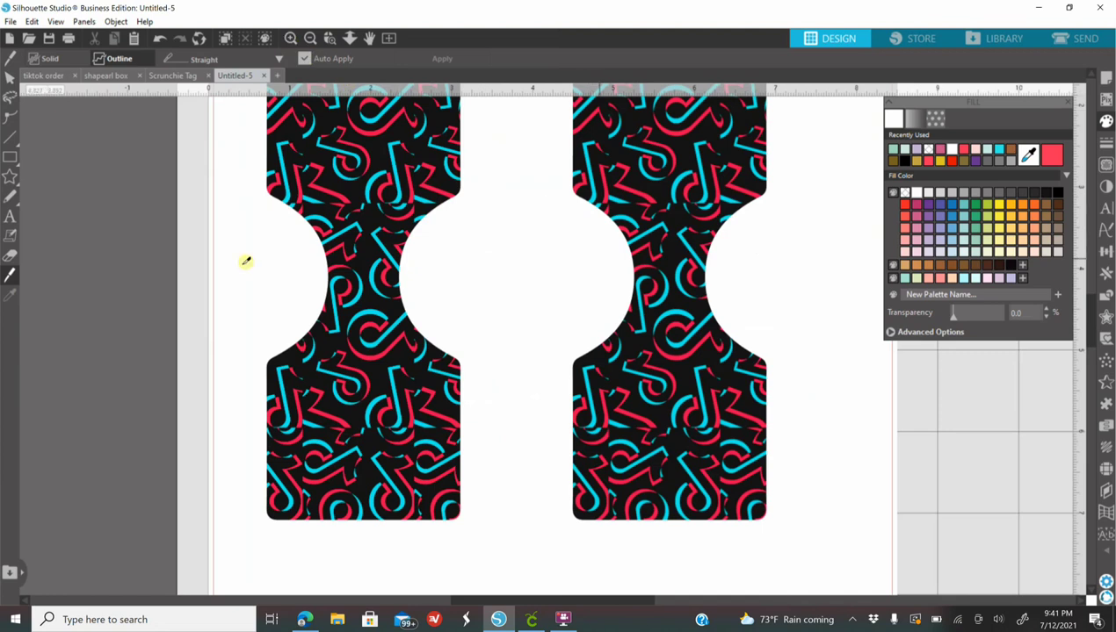
pyautogui.click(9, 278)
pyautogui.moveTo(600, 227)
pyautogui.mouseDown()
pyautogui.moveTo(764, 239)
pyautogui.moveTo(775, 253)
pyautogui.mouseUp()
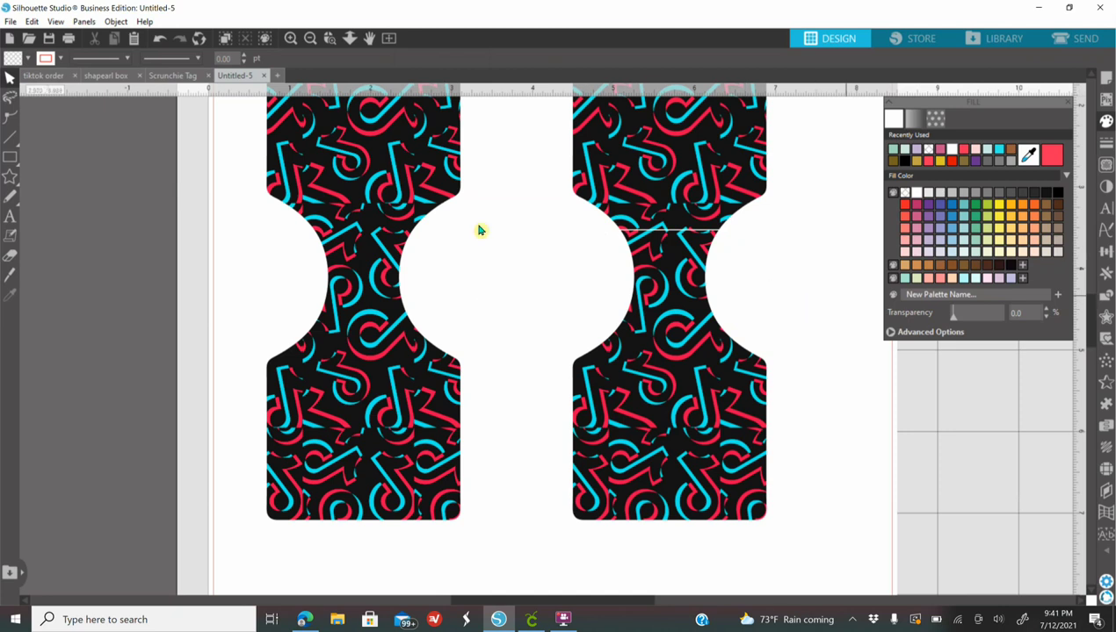
# - Separate the lower piece of the cut tag from the upper one and delete it
pyautogui.click(311, 40)
pyautogui.moveTo(605, 364); pyautogui.dragTo(625, 430)
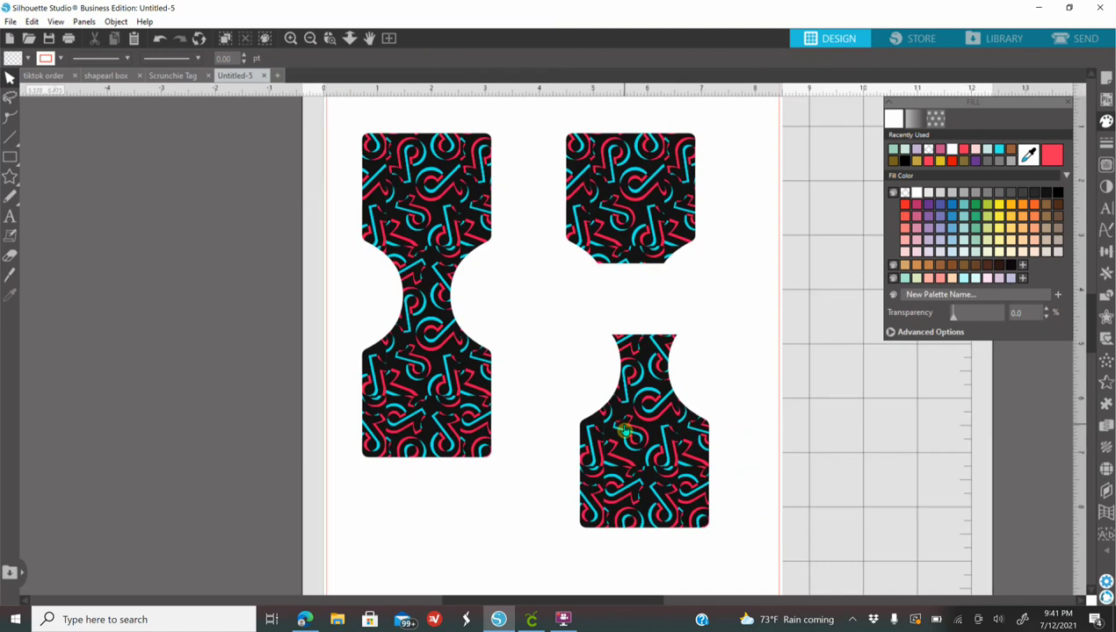
pyautogui.click(632, 437)
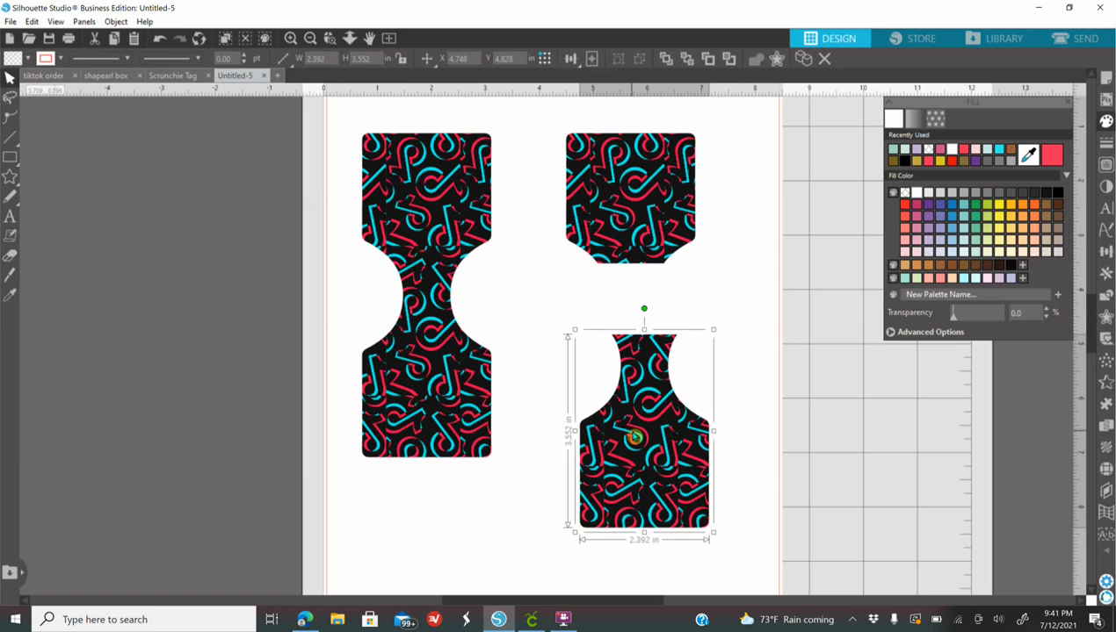
pyautogui.press('Delete')
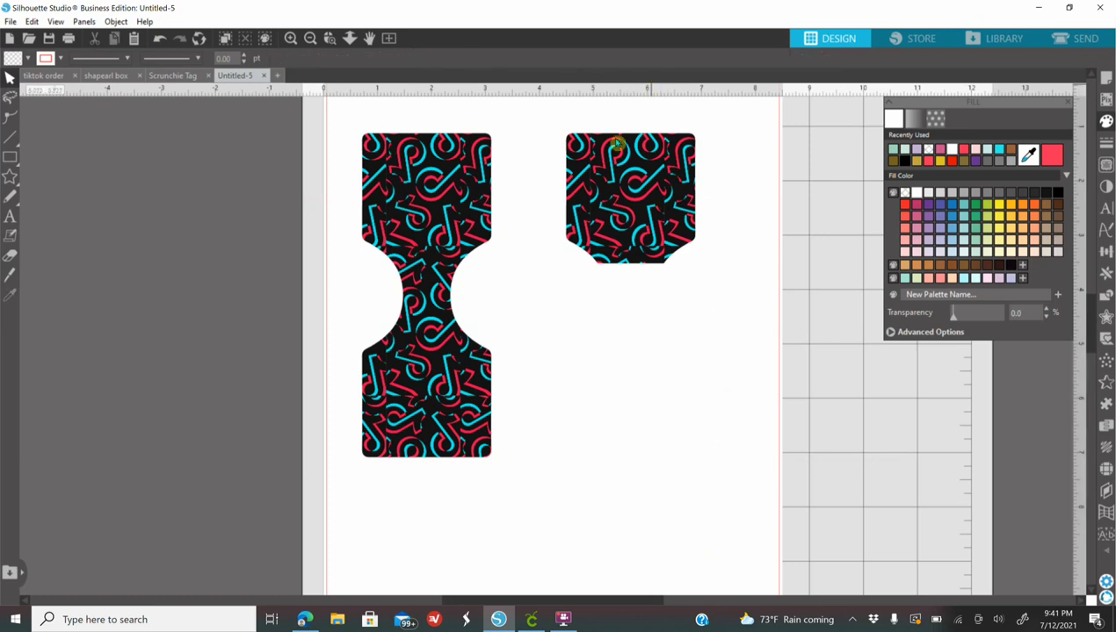
# - Scale the remaining upper piece down proportionally to about 2.22 in wide and fill it with solid coral red
pyautogui.click(608, 228)
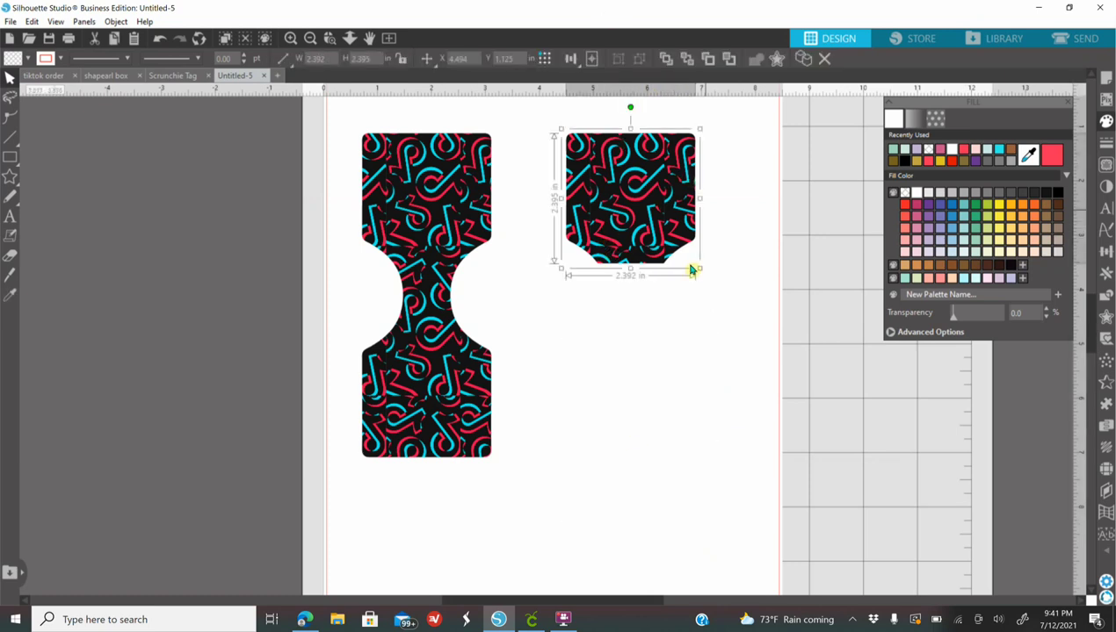
pyautogui.click(297, 41)
pyautogui.scroll(3, 685, 386)
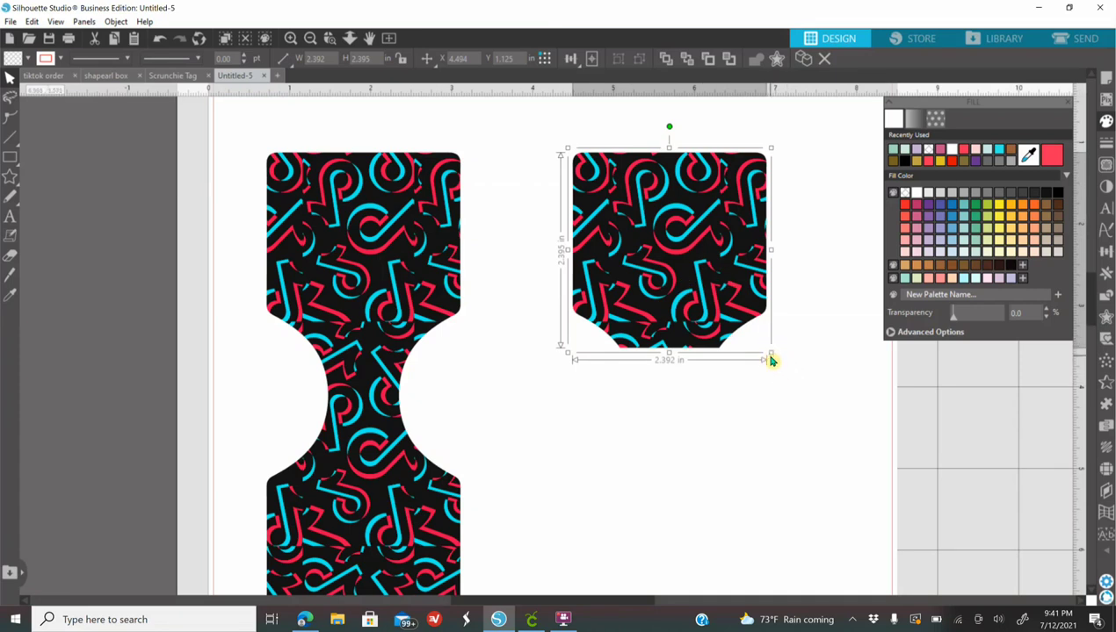
pyautogui.moveTo(770, 353); pyautogui.dragTo(756, 340)
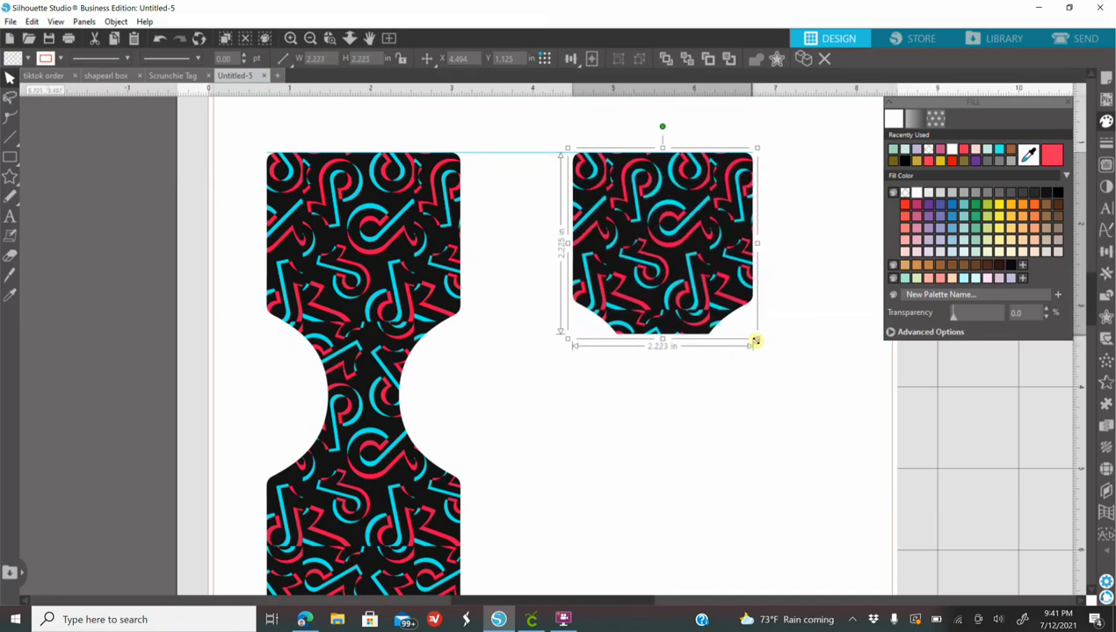
pyautogui.click(928, 160)
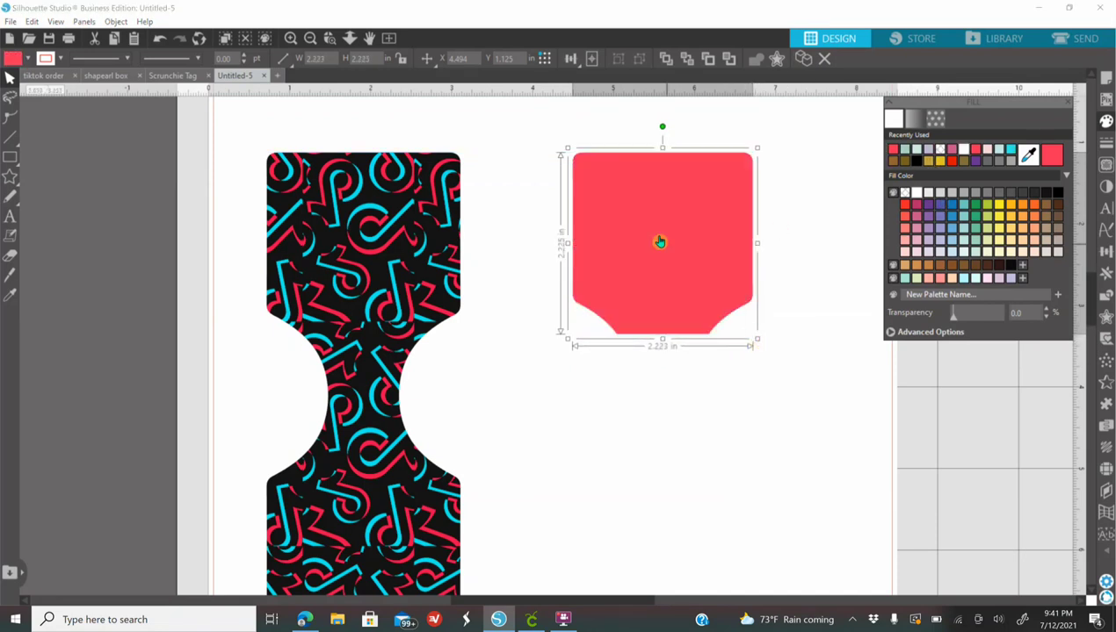
# - Bring the red piece to the front, test its fit over the first tag's upper panel and return it to about X 4.58 in
pyautogui.rightClick(692, 271)
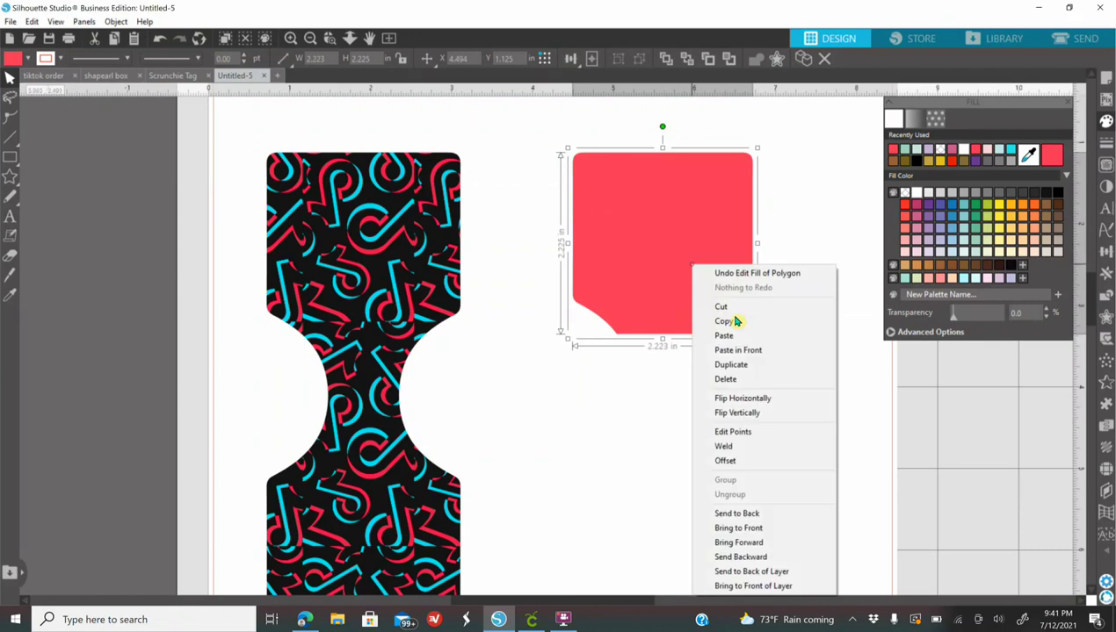
pyautogui.click(780, 527)
pyautogui.moveTo(708, 275); pyautogui.dragTo(409, 280)
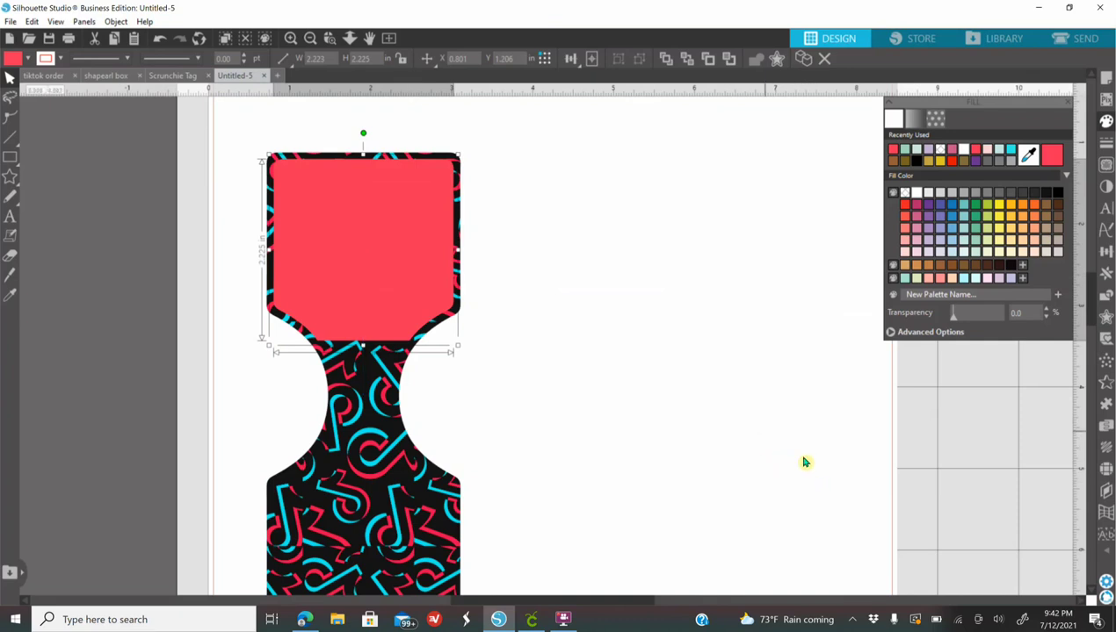
pyautogui.moveTo(369, 269); pyautogui.dragTo(675, 283)
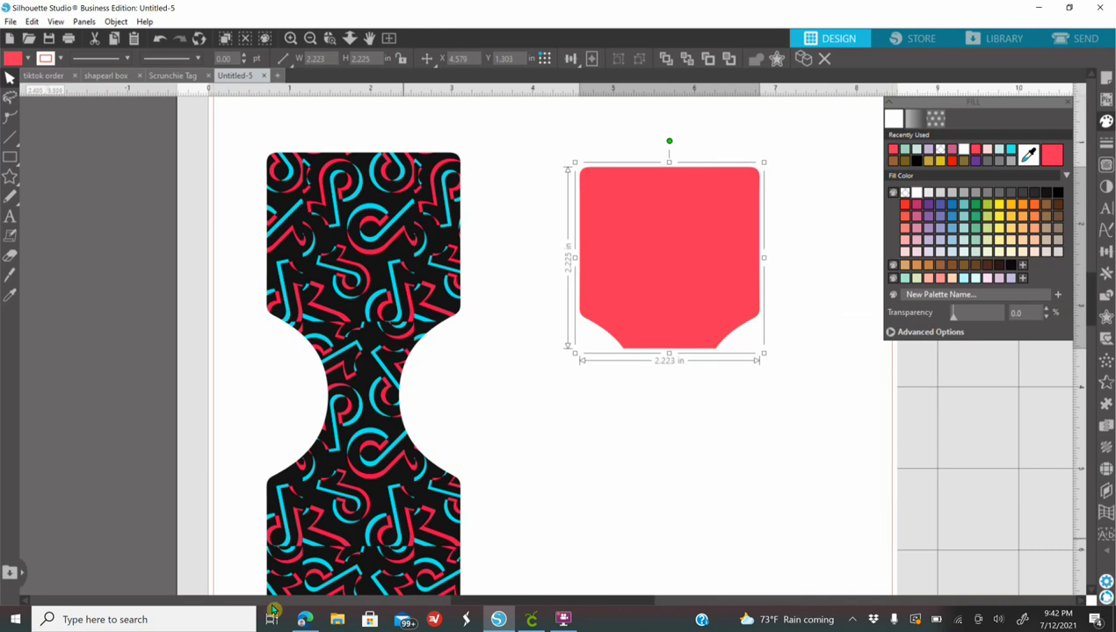
# - Switch to the browser and copy the Happy Birthday music-note image from the tiktok birthday wallpaper results
pyautogui.click(304, 619)
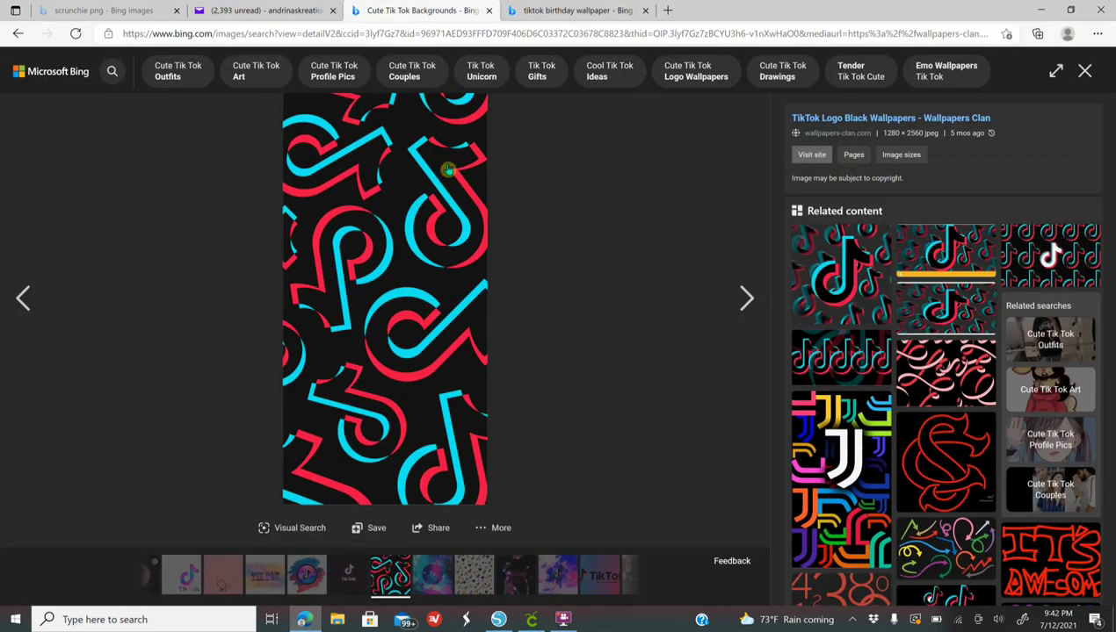
pyautogui.click(541, 14)
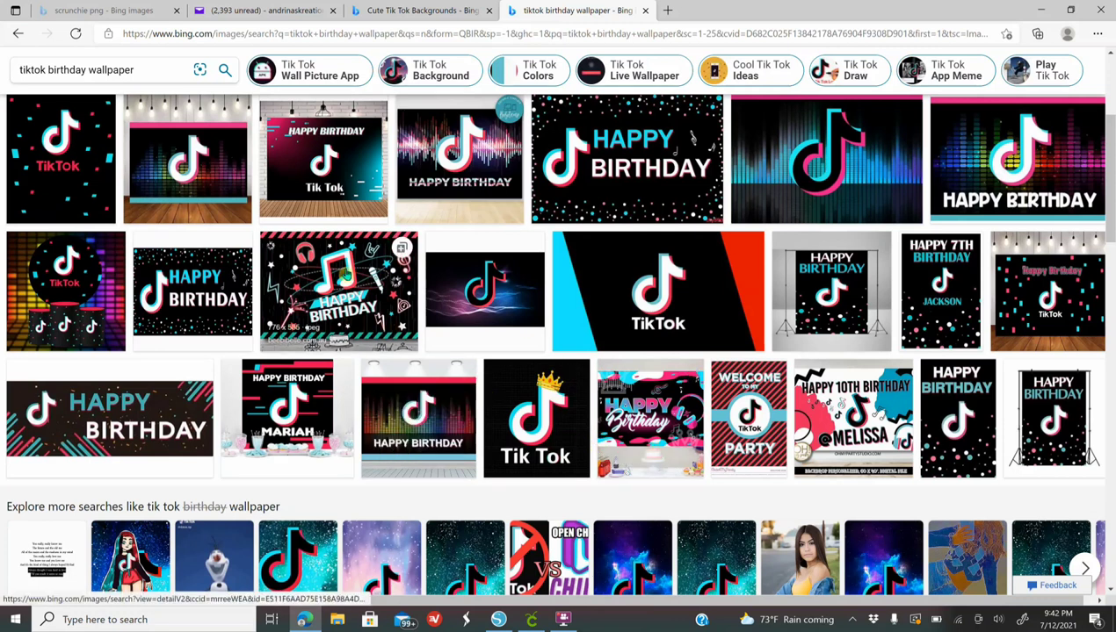
pyautogui.click(360, 281)
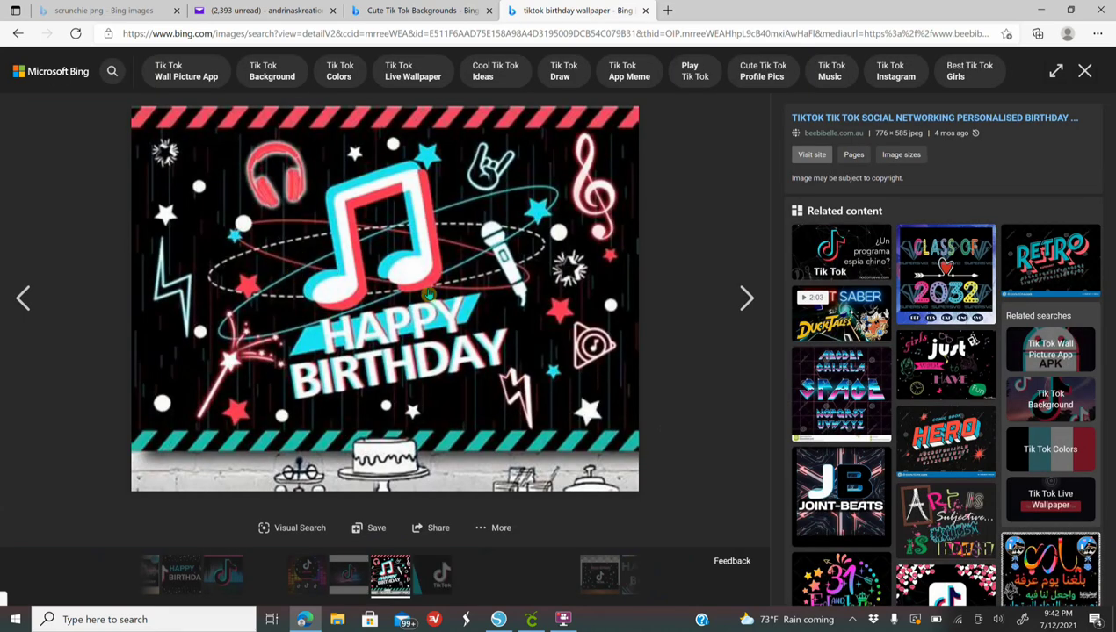
pyautogui.rightClick(351, 277)
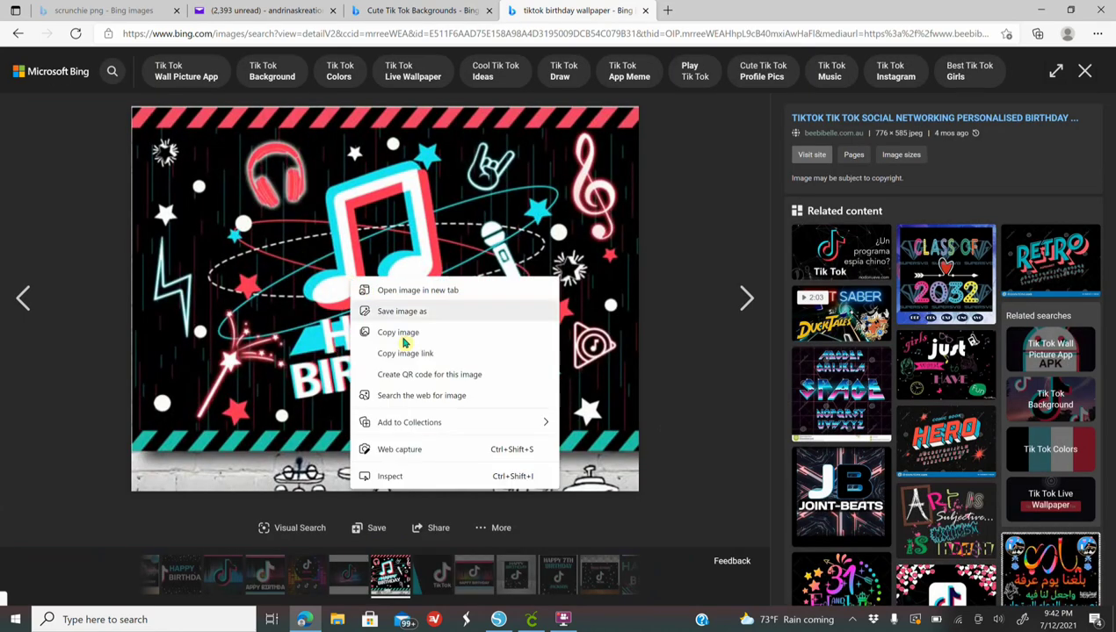
pyautogui.click(405, 335)
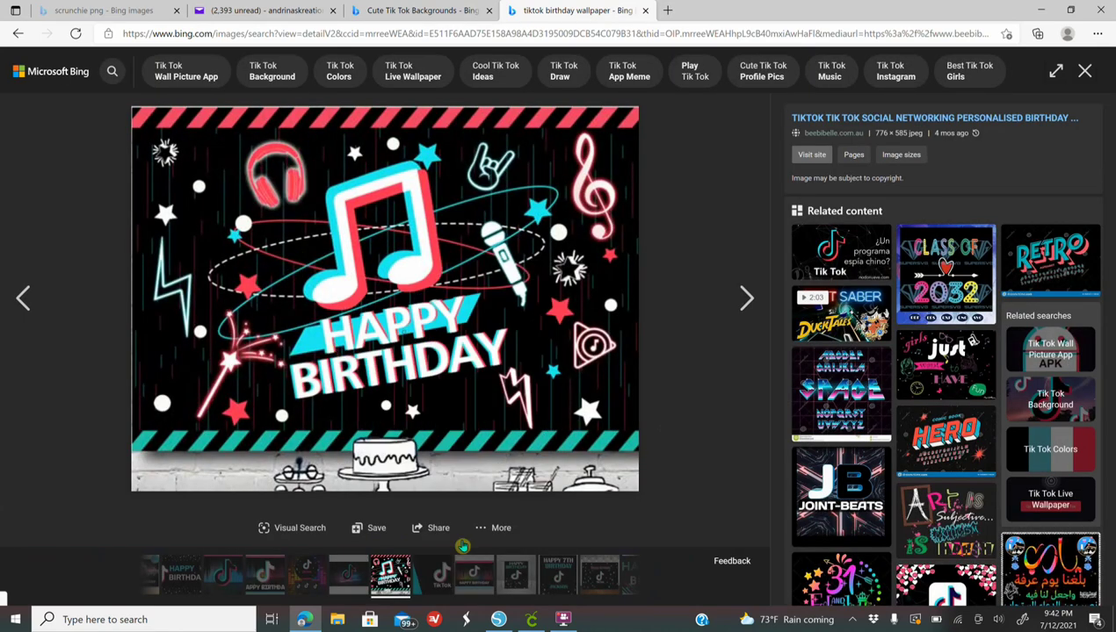
# - Switch to Silhouette Studio, paste the Happy Birthday image onto the page and send it to the back
pyautogui.click(498, 620)
pyautogui.rightClick(518, 349)
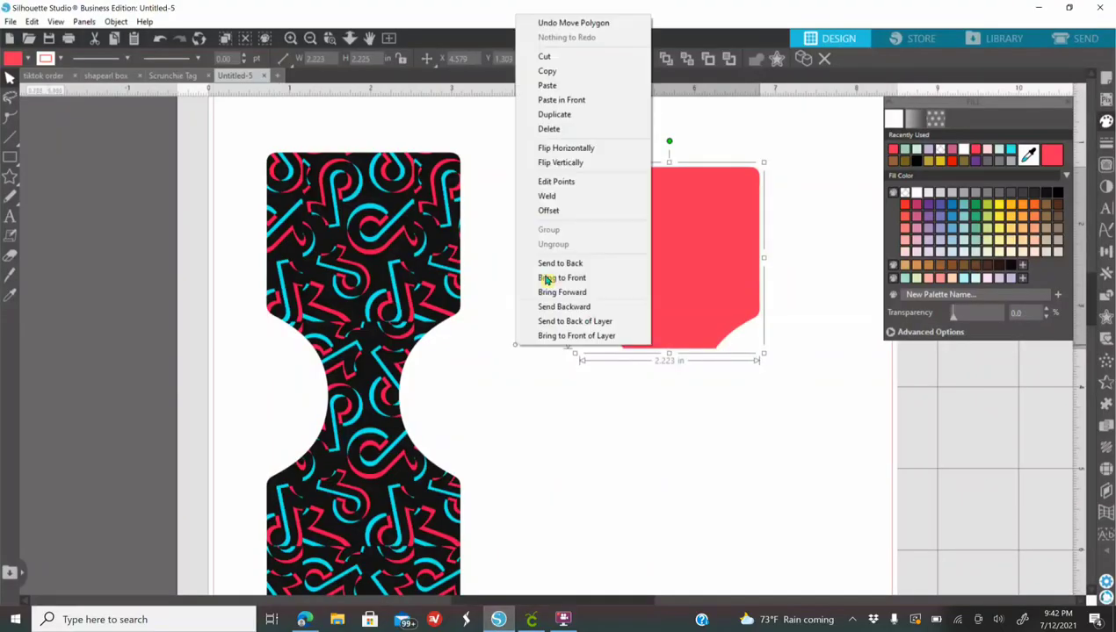
pyautogui.click(556, 85)
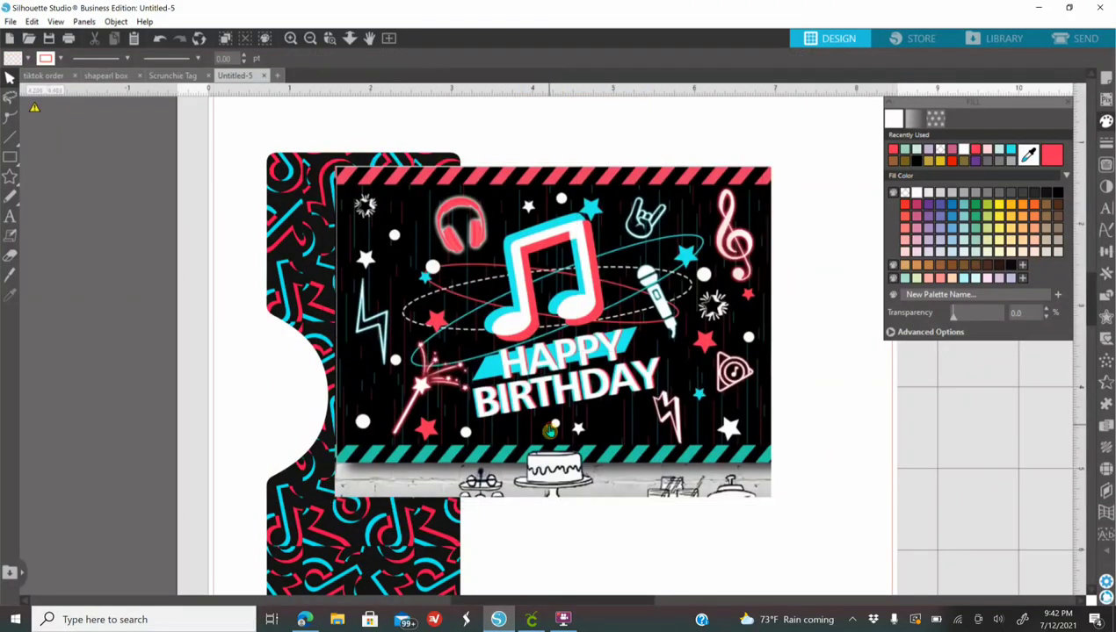
pyautogui.rightClick(486, 402)
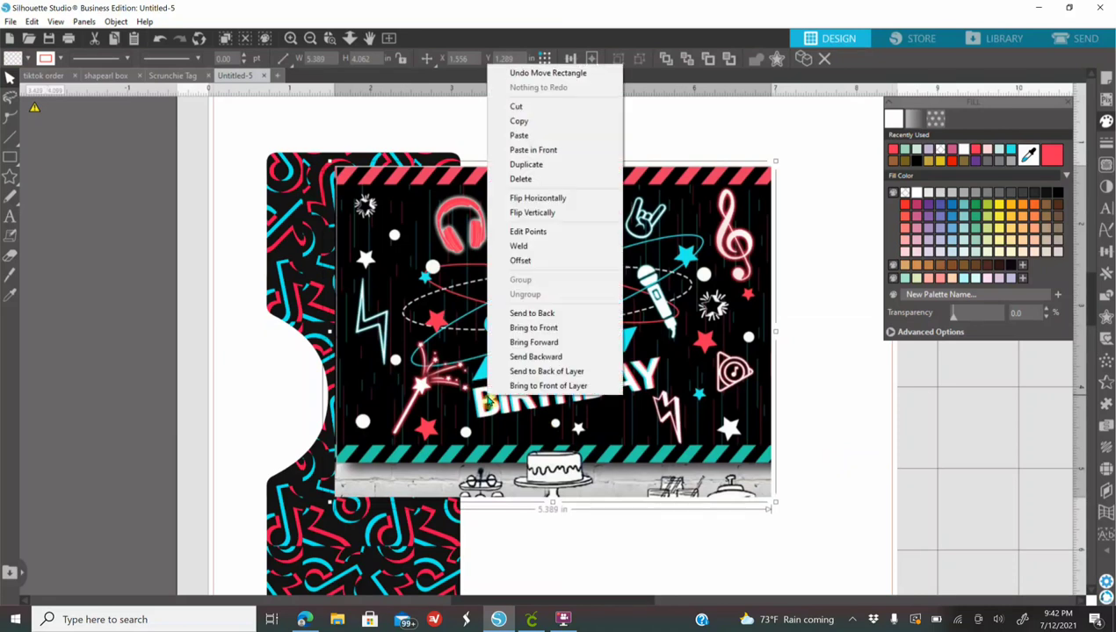
pyautogui.click(536, 313)
# - Scale the Happy Birthday image down proportionally to about 2.70 by 2.04 in and position it behind the red piece
pyautogui.moveTo(474, 424); pyautogui.dragTo(591, 411)
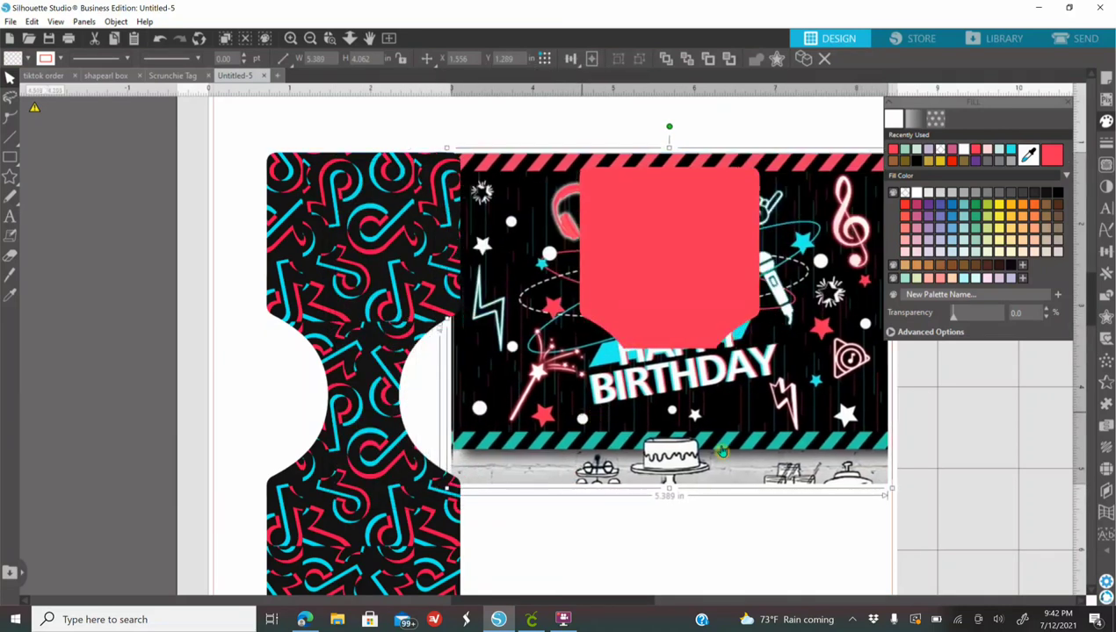
pyautogui.moveTo(879, 464); pyautogui.dragTo(674, 322)
pyautogui.moveTo(570, 278); pyautogui.dragTo(666, 261)
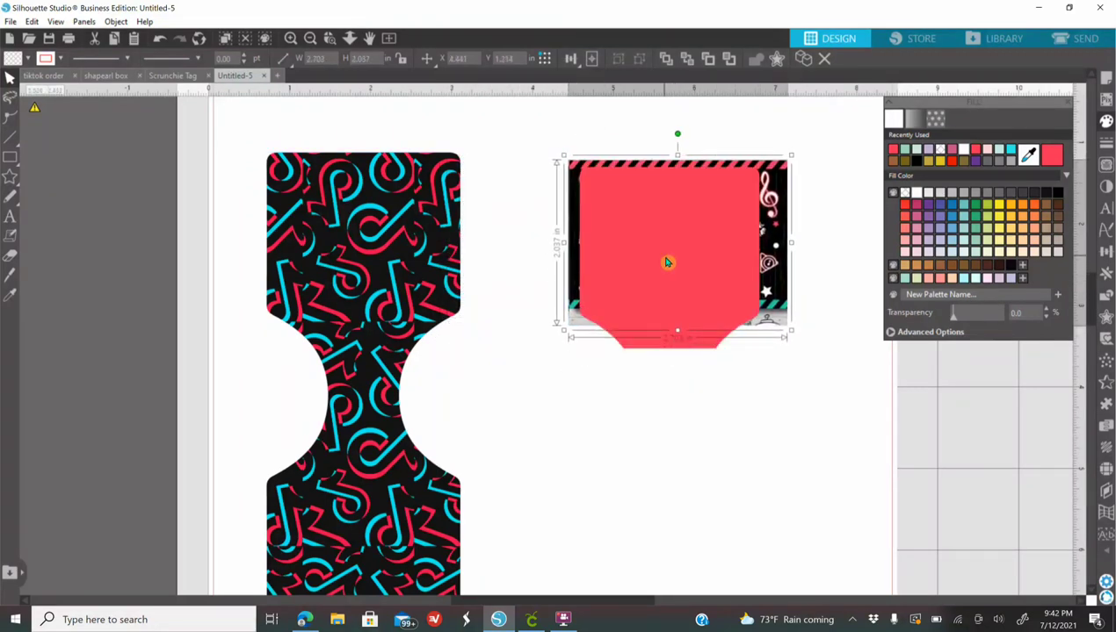
# - Adjust the Happy Birthday image's width and height to about 2.35 by 2.27 in so it closely frames the red piece
pyautogui.moveTo(677, 330); pyautogui.dragTo(678, 356)
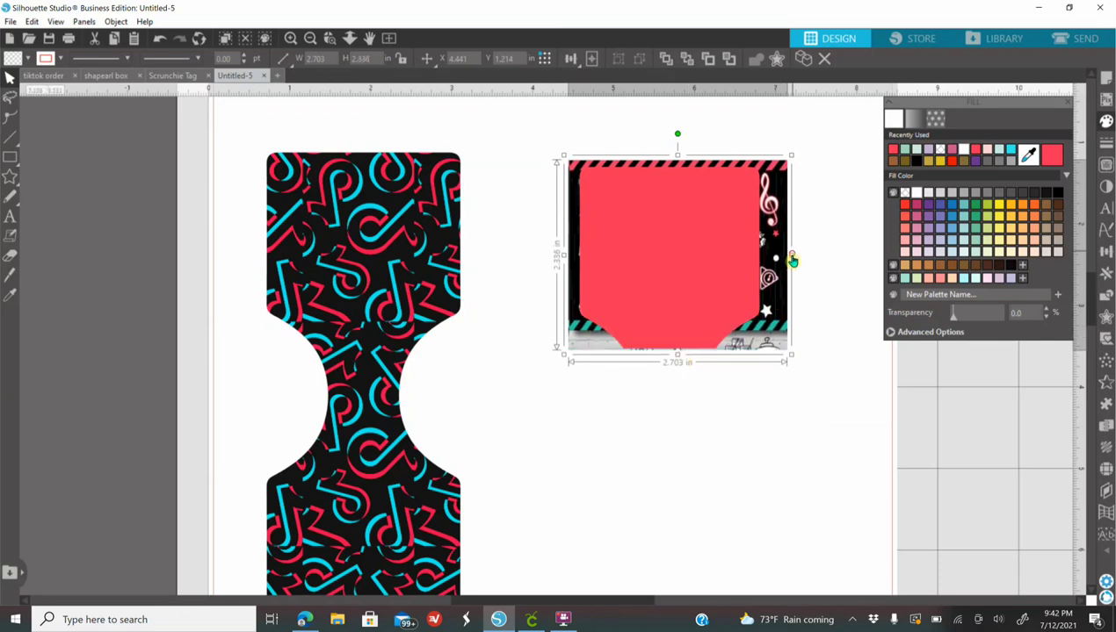
pyautogui.moveTo(792, 256); pyautogui.dragTo(769, 256)
pyautogui.moveTo(563, 255); pyautogui.dragTo(570, 254)
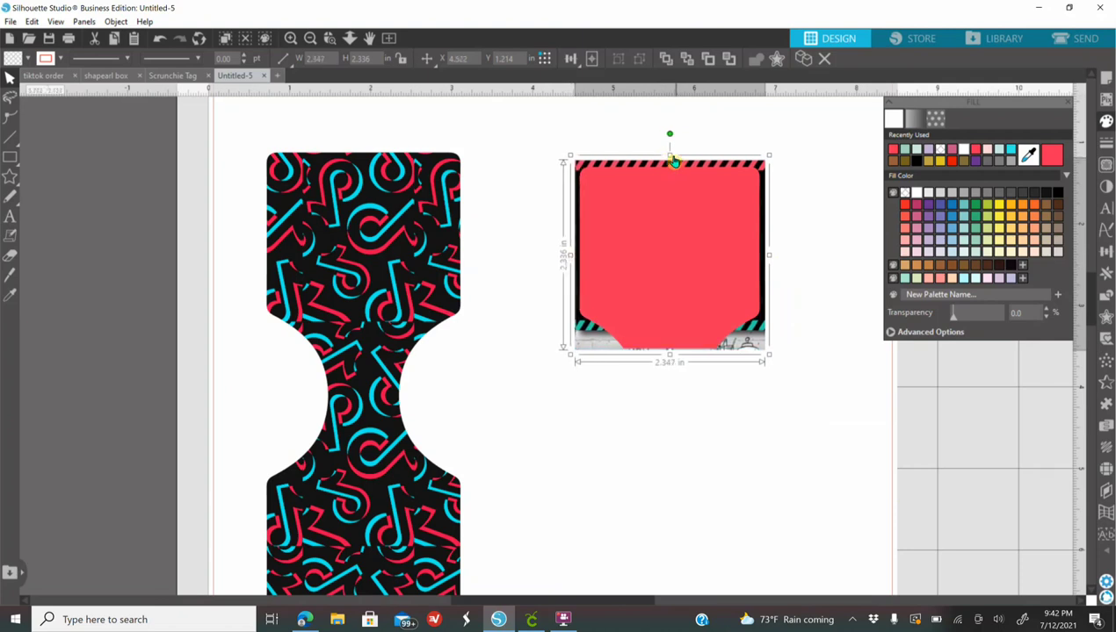
pyautogui.moveTo(669, 155); pyautogui.dragTo(670, 160)
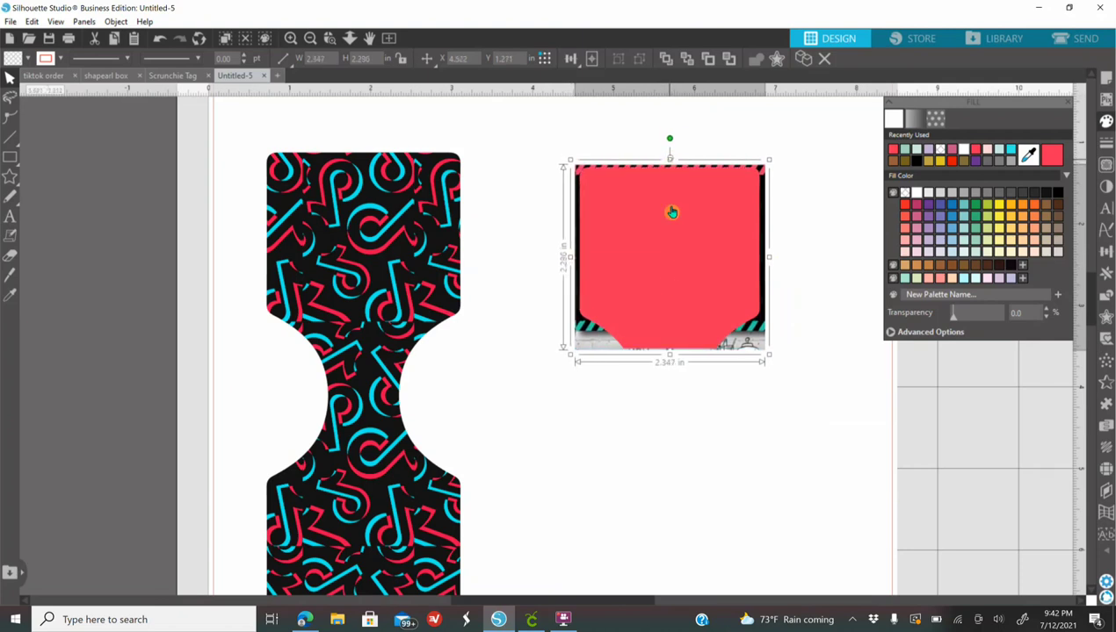
pyautogui.moveTo(669, 360); pyautogui.dragTo(668, 360)
pyautogui.click(802, 525)
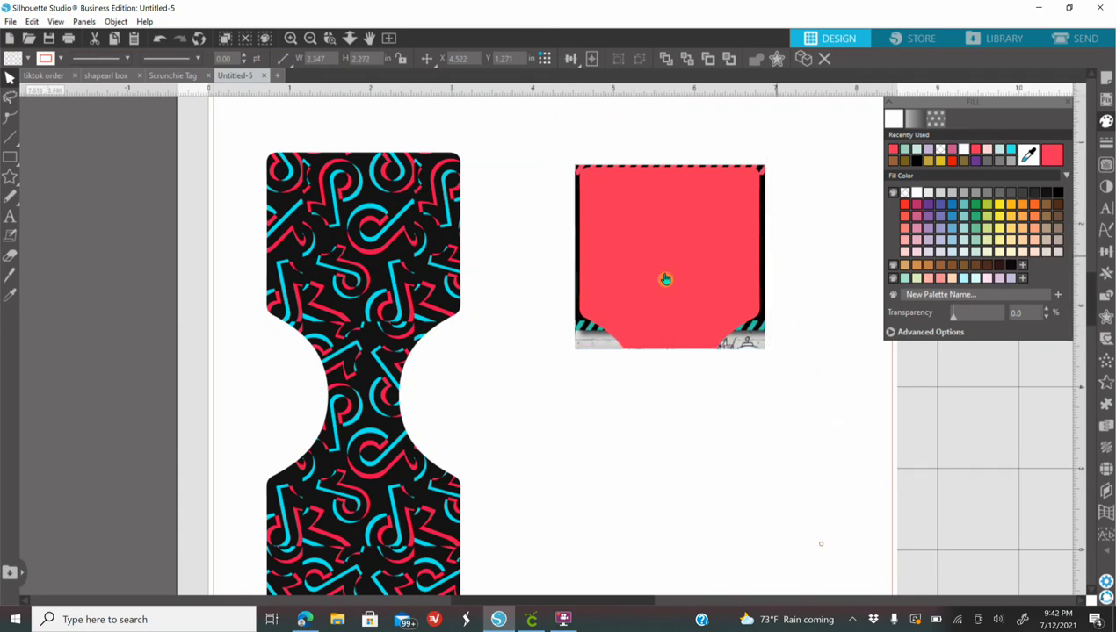
# - Crop the Happy Birthday image to the shape of the red piece
pyautogui.moveTo(530, 145); pyautogui.dragTo(825, 430)
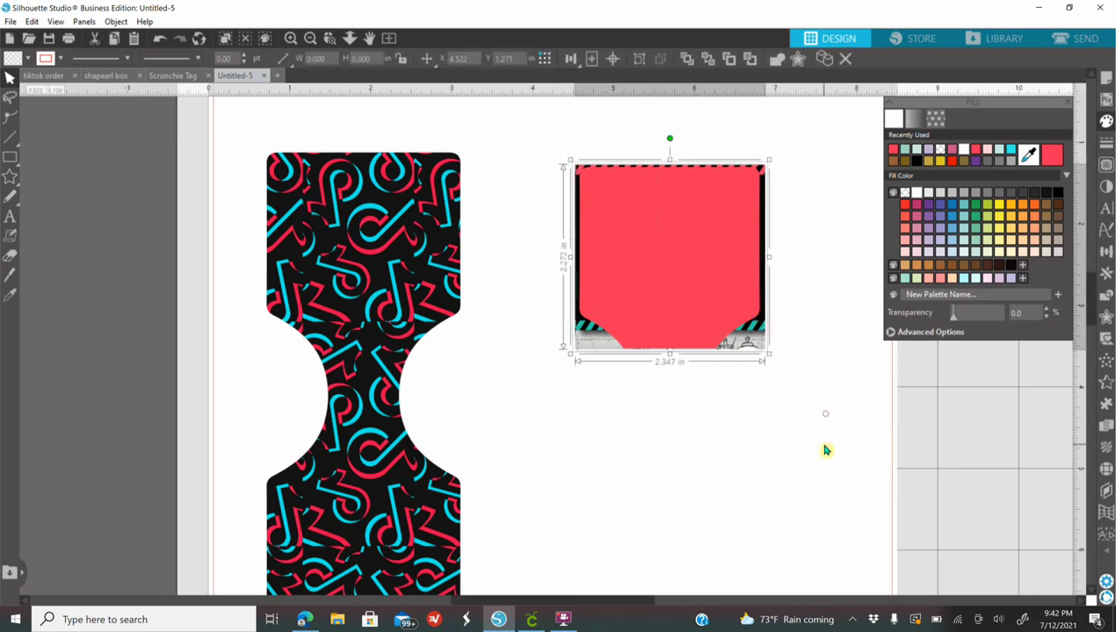
pyautogui.click(1105, 296)
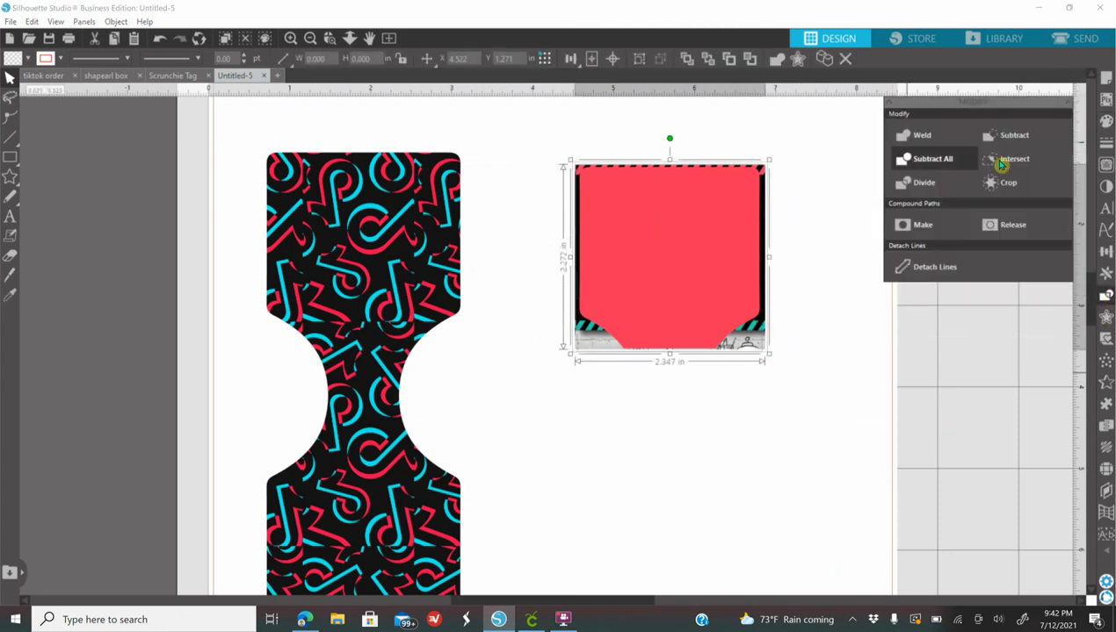
pyautogui.click(653, 503)
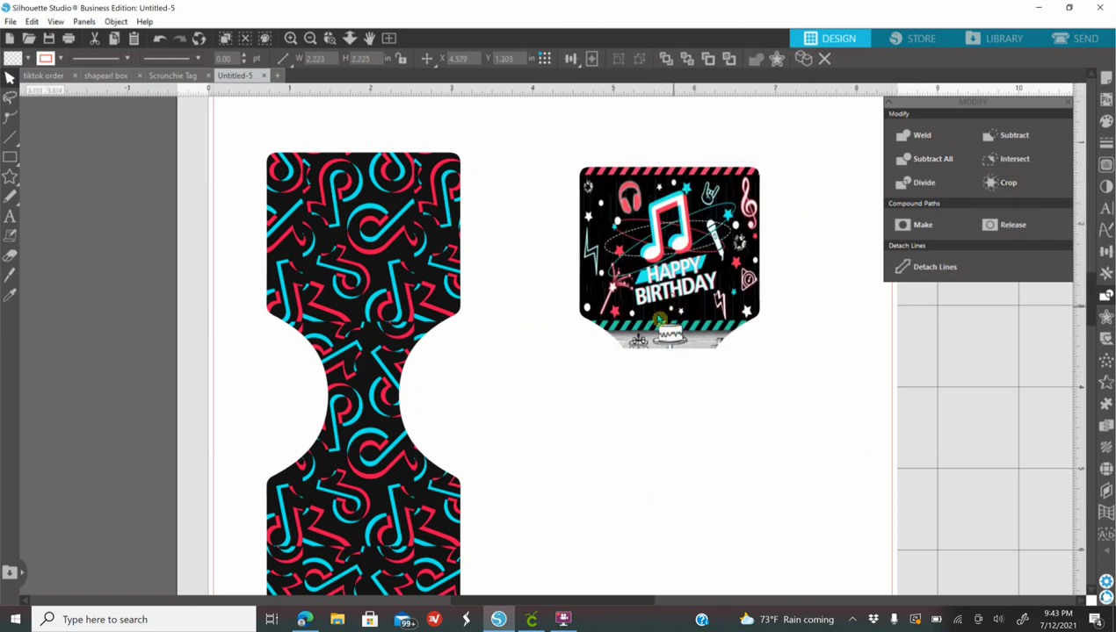
# - Try the cropped birthday piece over the first tag's upper panel, and leave it beside the tag at about X 3.9 in
pyautogui.moveTo(564, 291); pyautogui.dragTo(373, 296)
pyautogui.hotkey('ctrl', 'z')
pyautogui.click(468, 245)
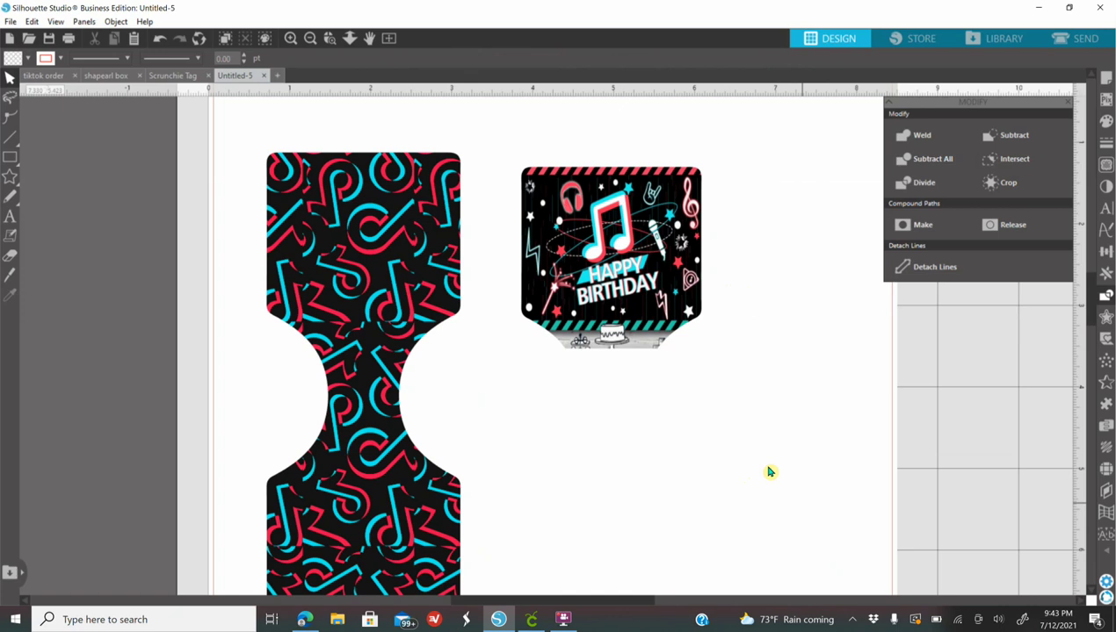
pyautogui.click(10, 21)
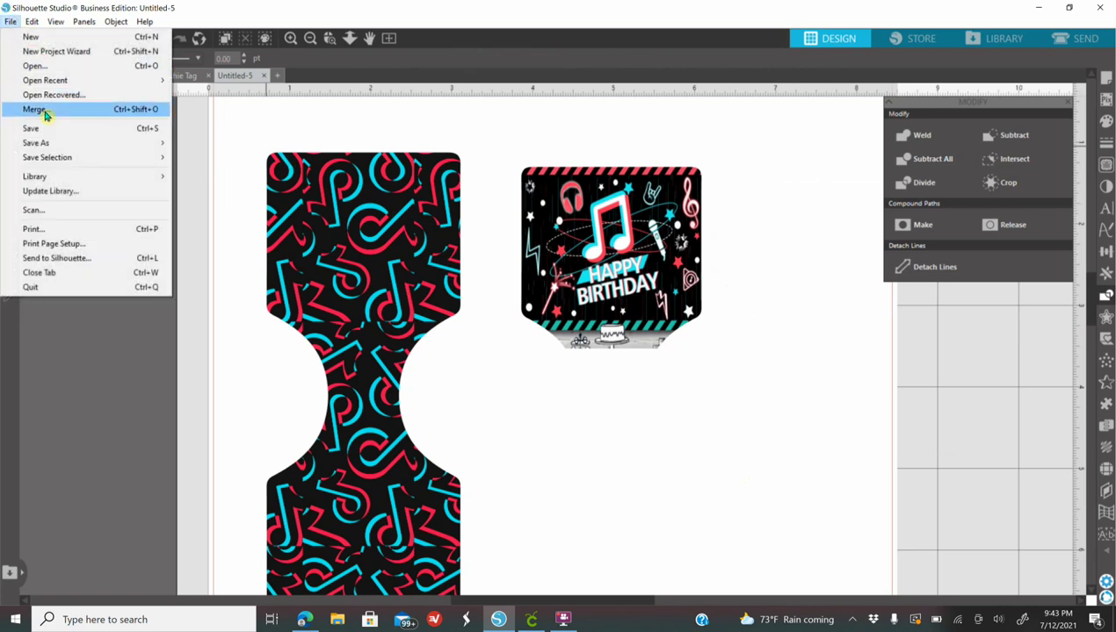
pyautogui.click(208, 393)
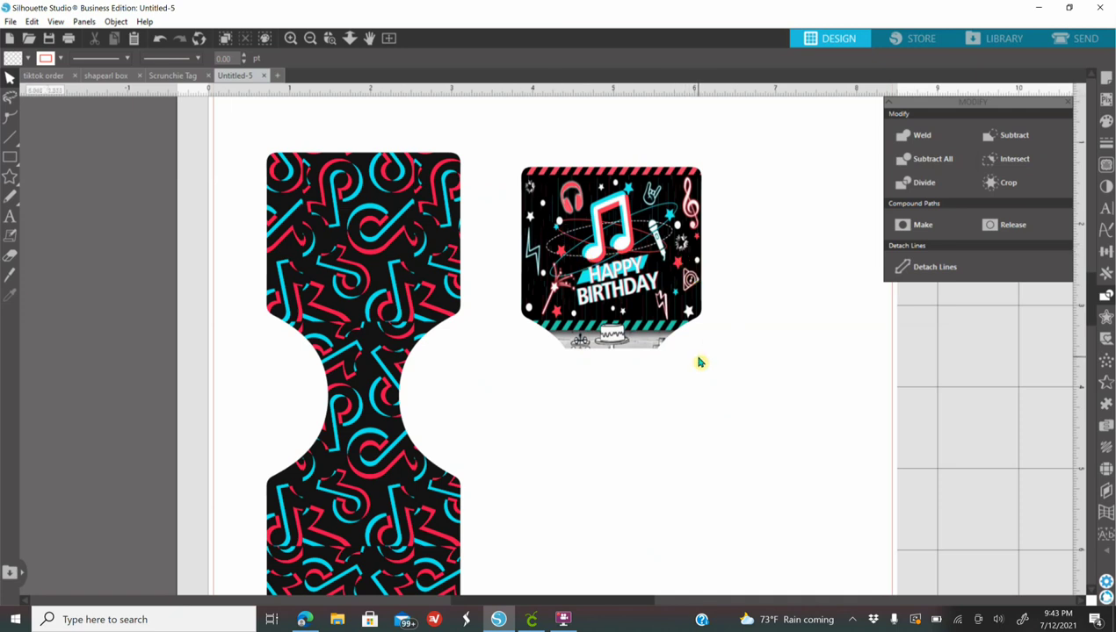
# - Add the text "16" in the Babydoo font at 72 pt below the Happy Birthday panel
pyautogui.click(8, 219)
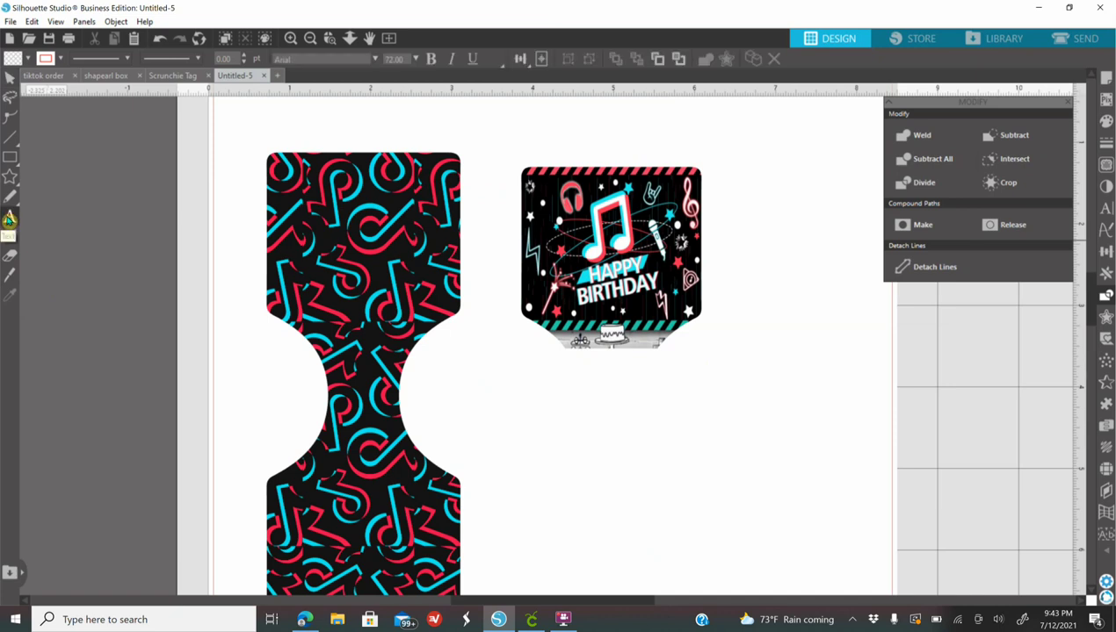
pyautogui.click(1106, 211)
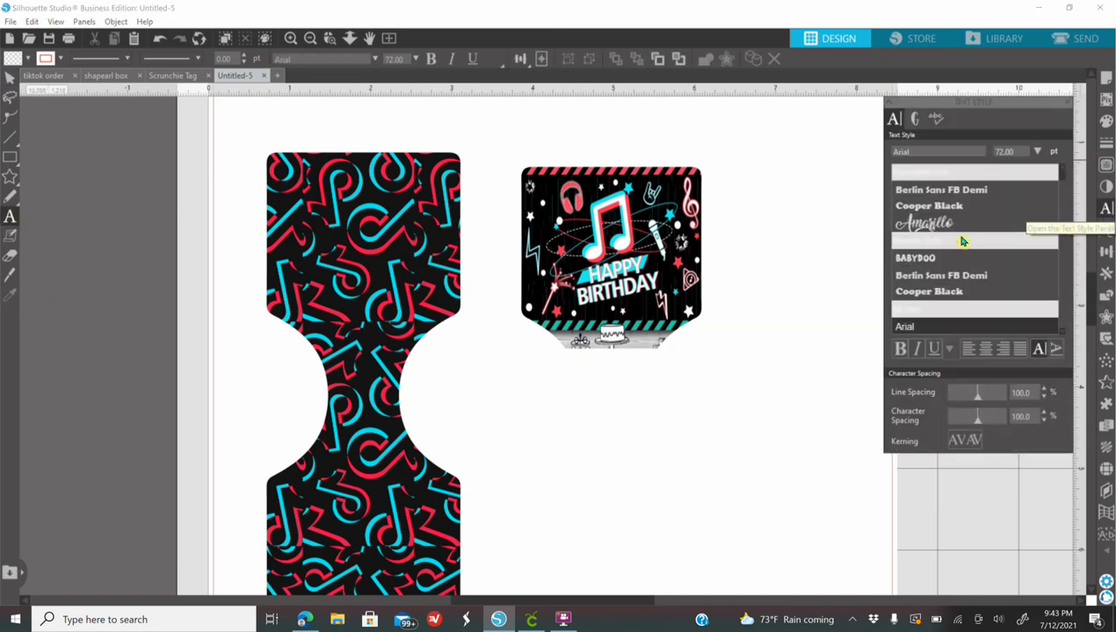
pyautogui.click(931, 260)
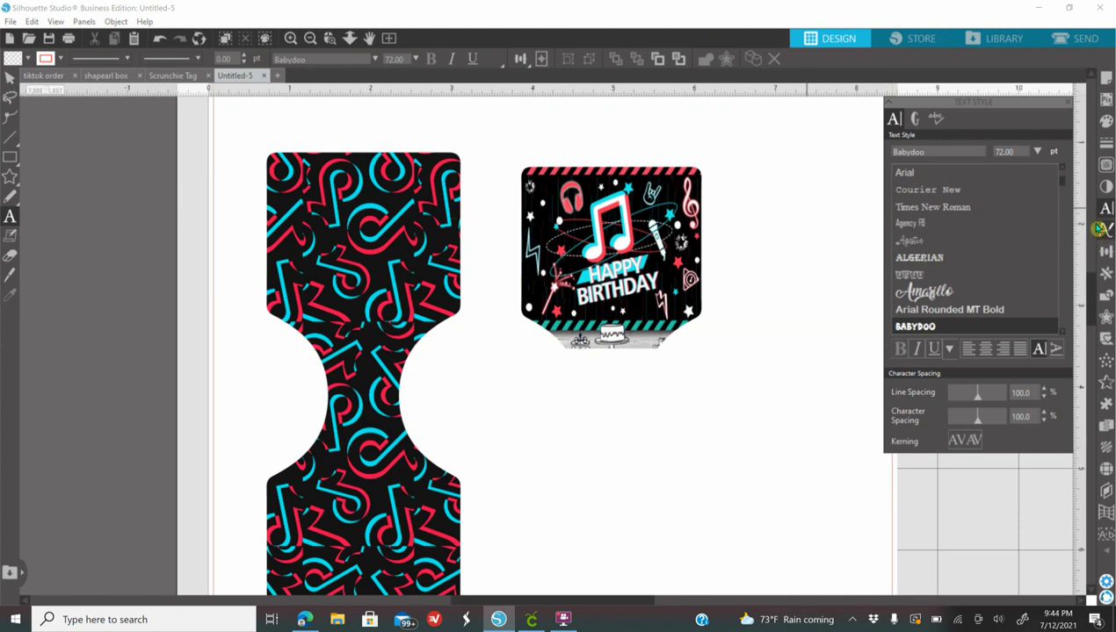
pyautogui.click(562, 441)
pyautogui.click(932, 488)
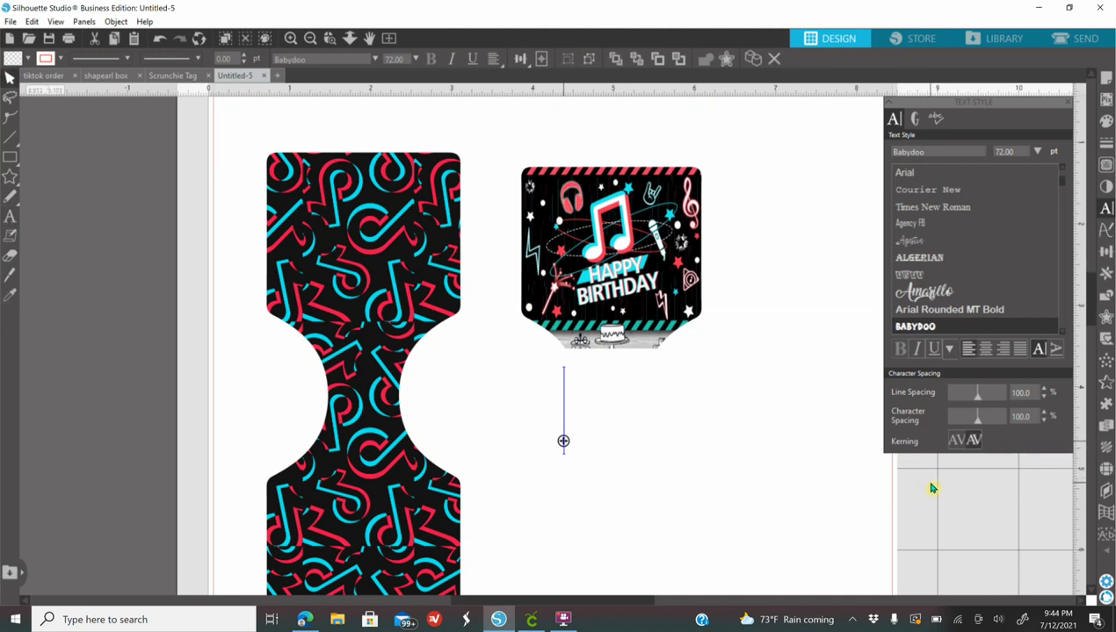
pyautogui.write('16')
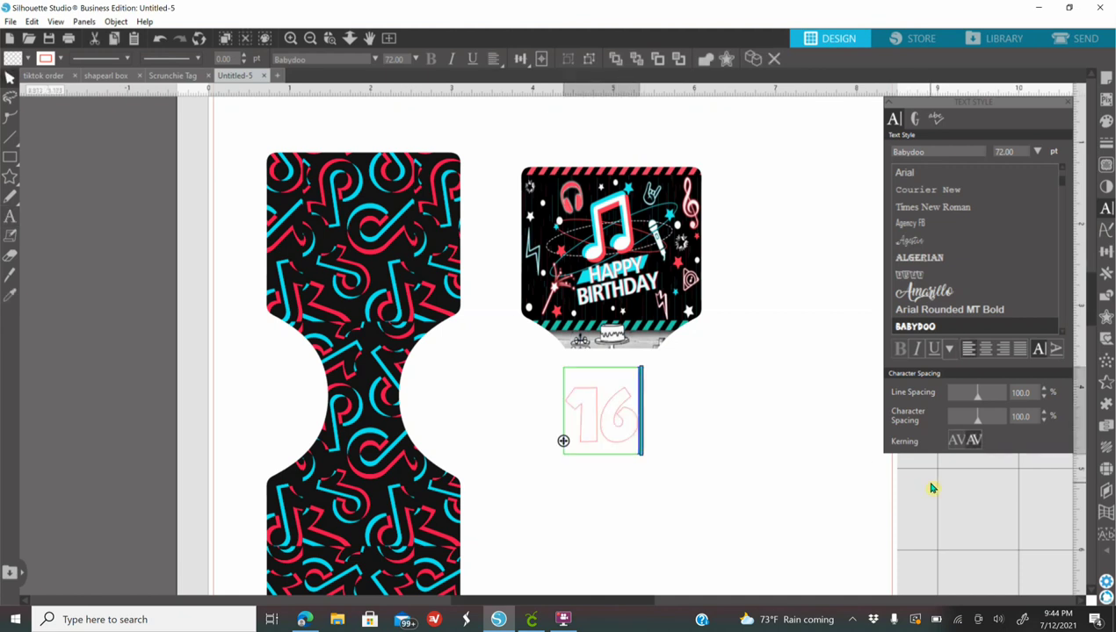
pyautogui.click(715, 419)
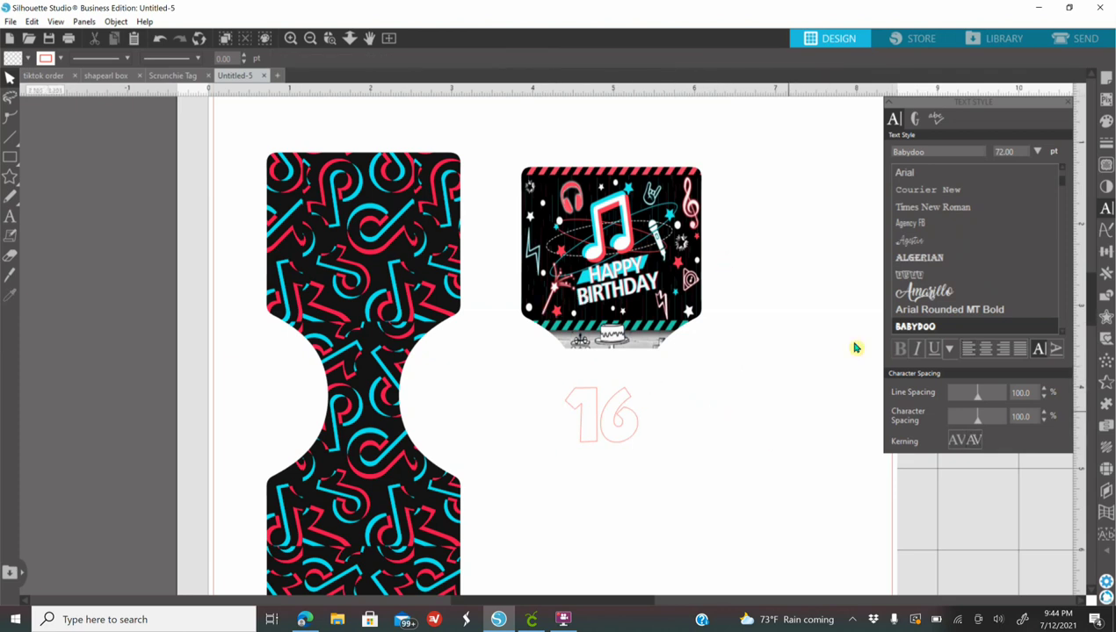
# - Fill the "16" text with white and make its line colour transparent
pyautogui.click(615, 444)
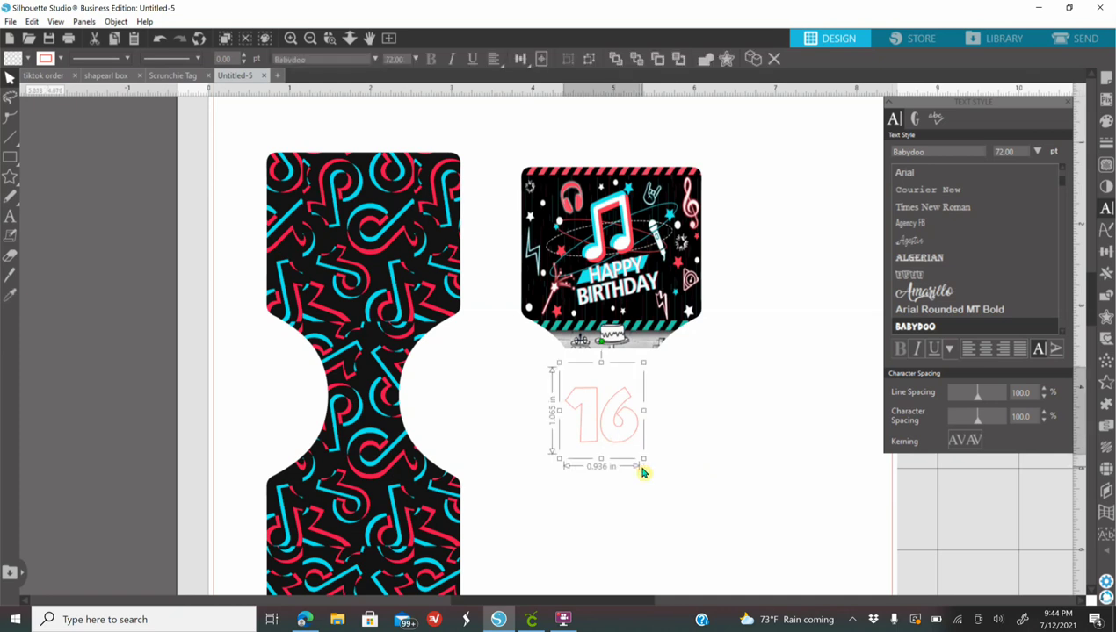
pyautogui.click(1105, 123)
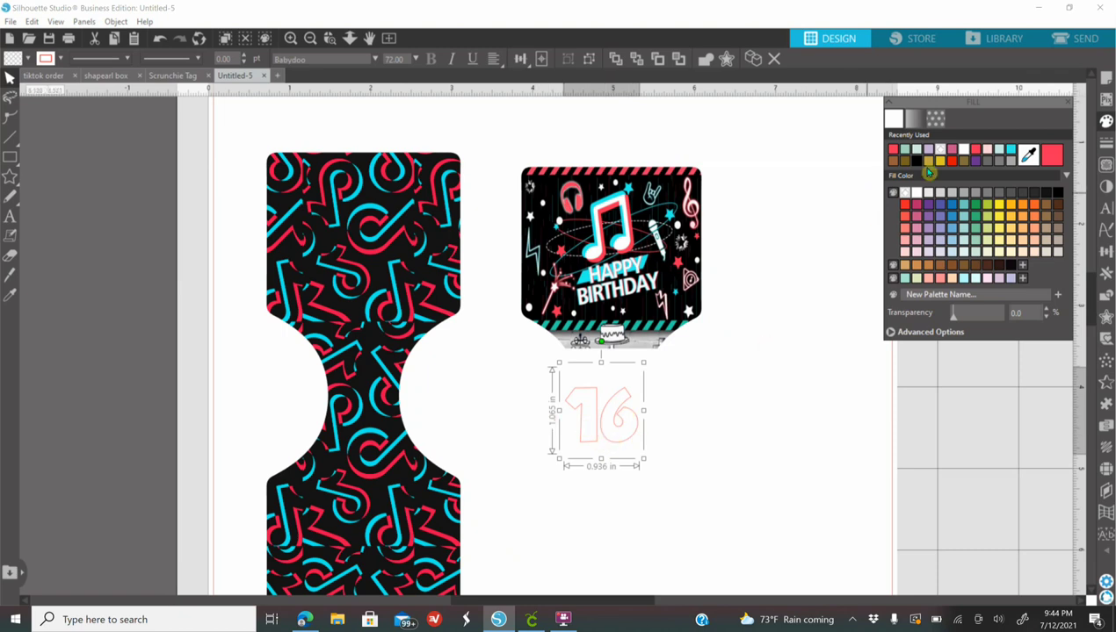
pyautogui.click(962, 153)
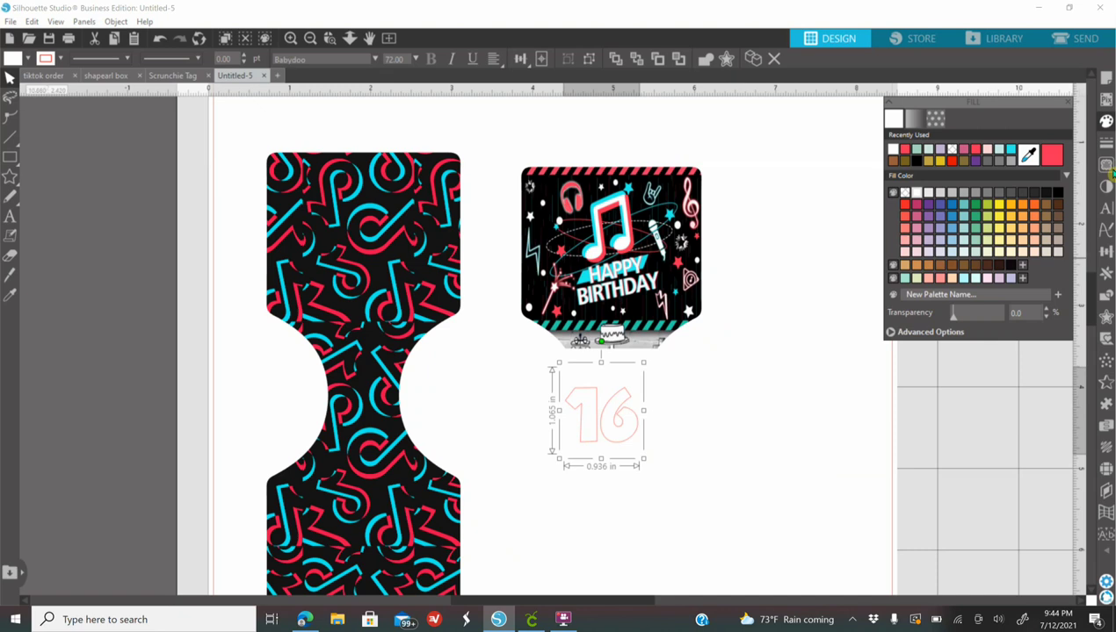
pyautogui.click(1105, 143)
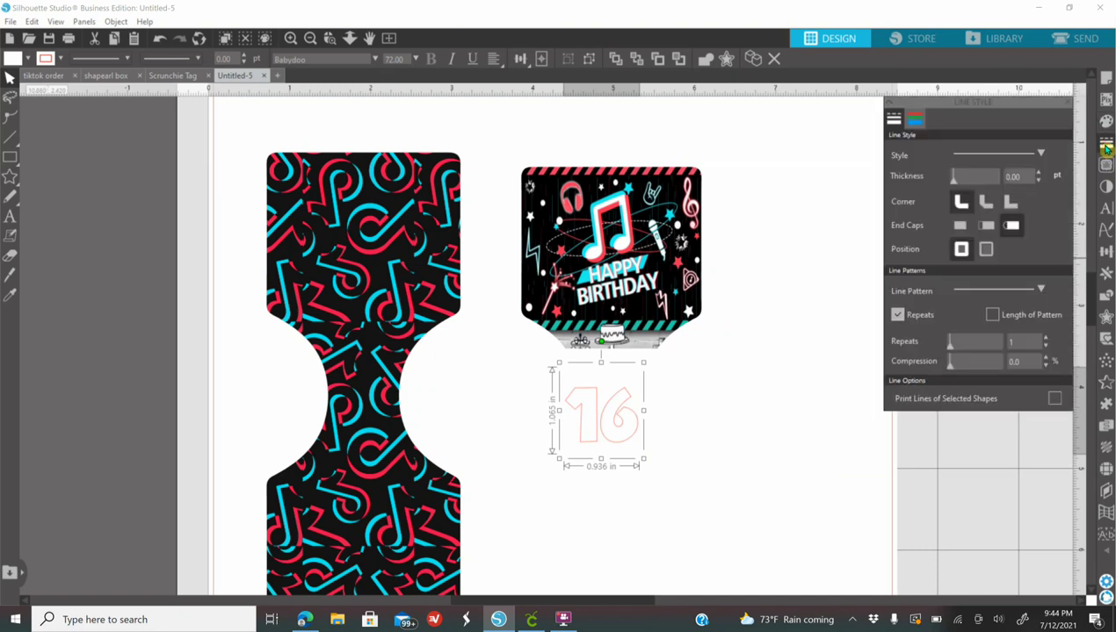
pyautogui.click(915, 123)
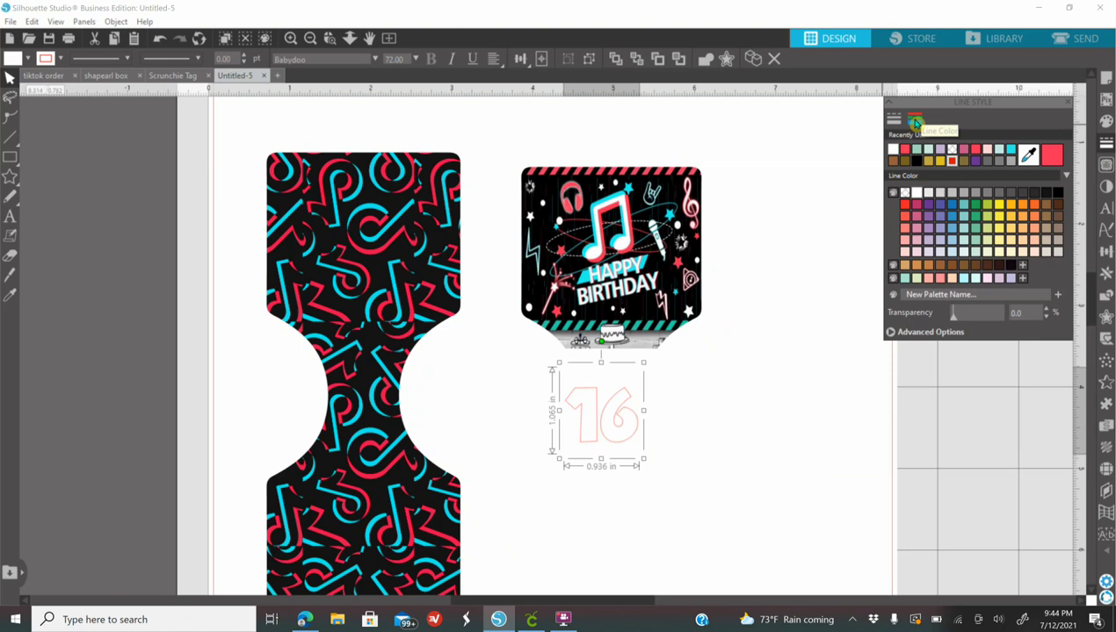
pyautogui.click(952, 151)
# - Move the white "16" off the page onto the grey area beside the first tag
pyautogui.moveTo(624, 445); pyautogui.dragTo(137, 427)
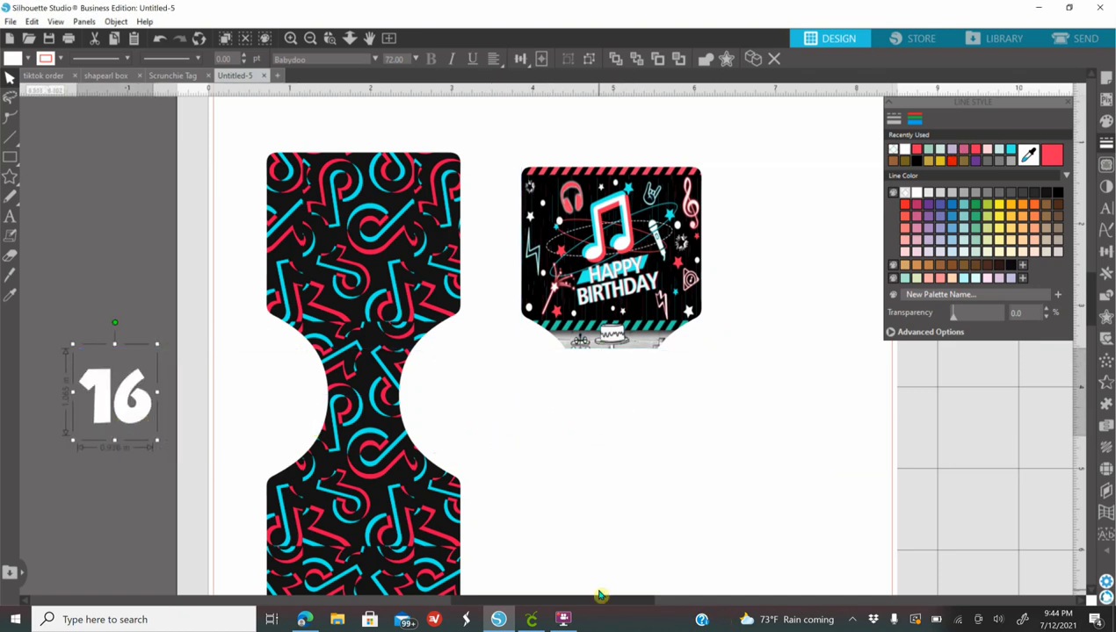
pyautogui.moveTo(614, 605); pyautogui.dragTo(475, 605)
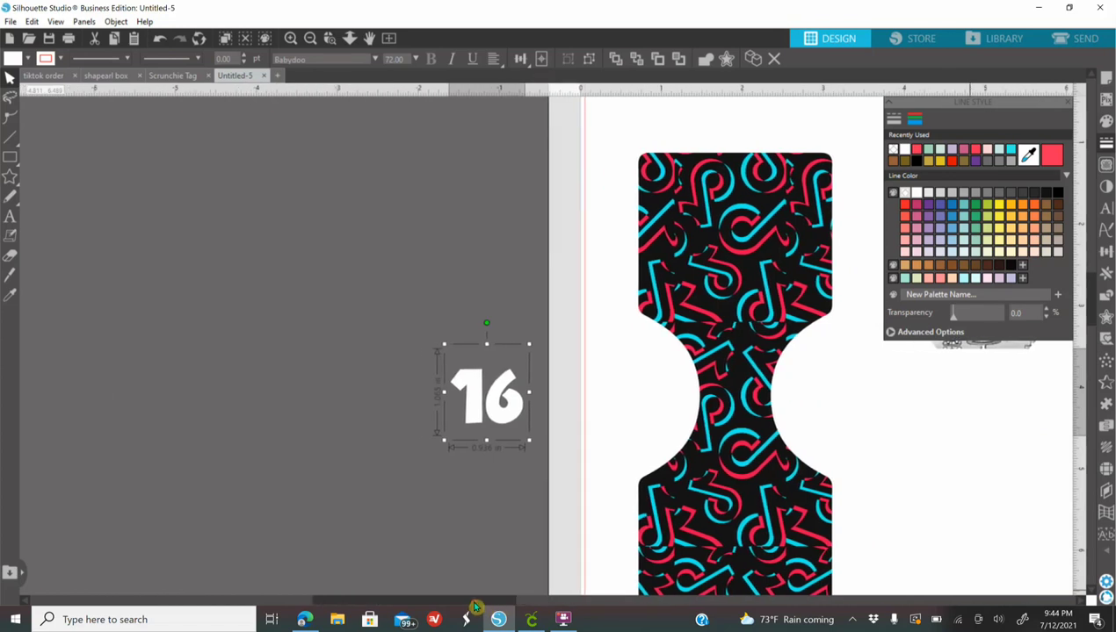
pyautogui.moveTo(517, 415); pyautogui.dragTo(434, 375)
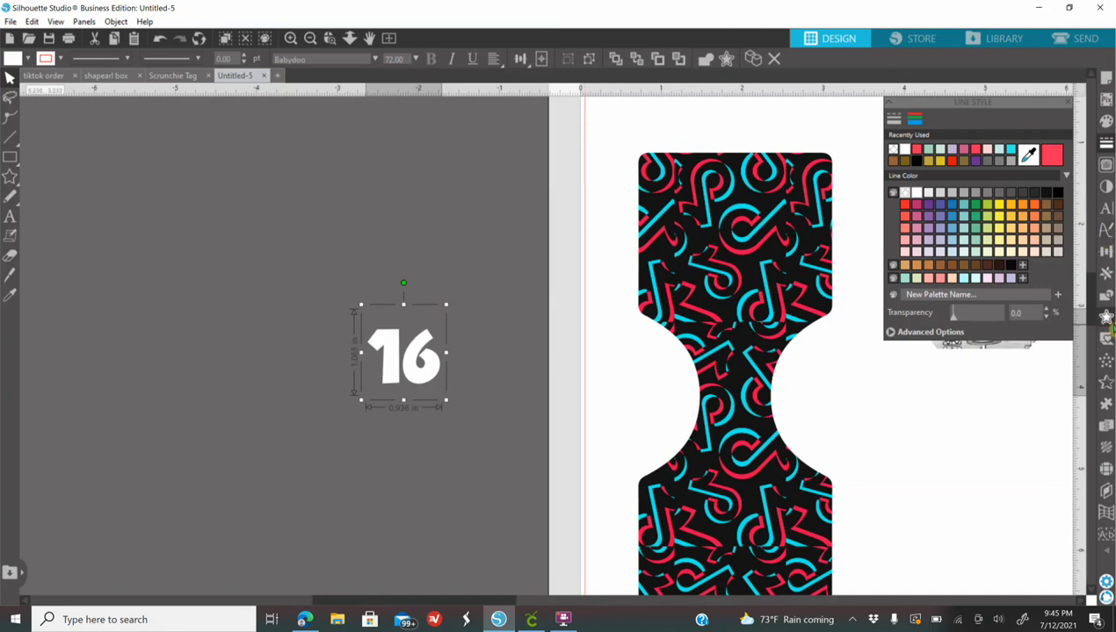
# - Create a rounded-corner offset of 0.040 in around the "16"
pyautogui.click(1106, 318)
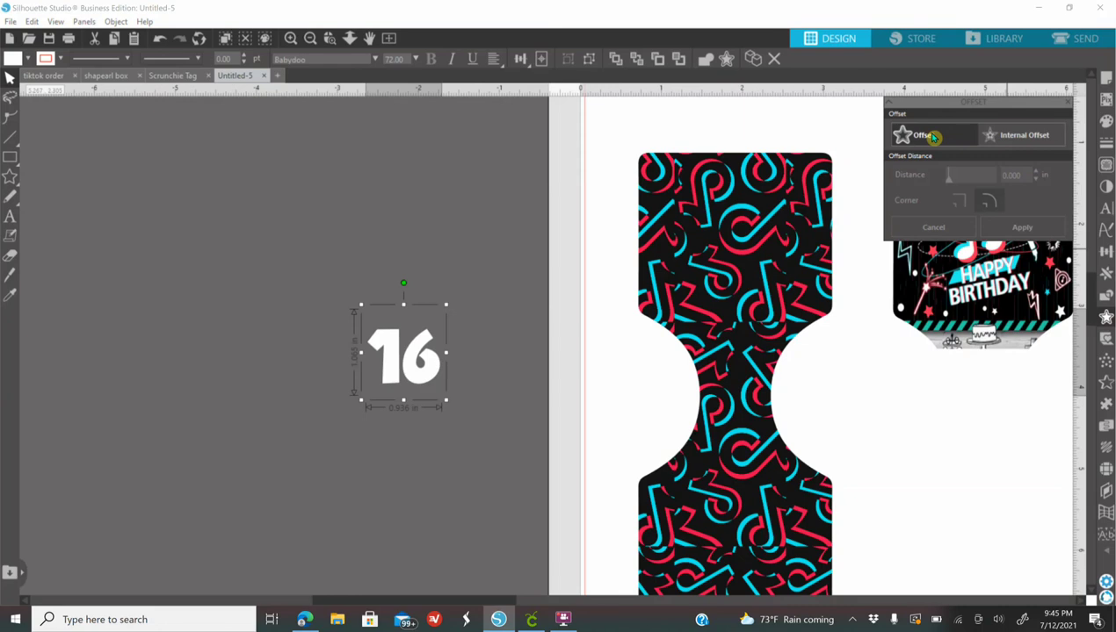
pyautogui.click(933, 137)
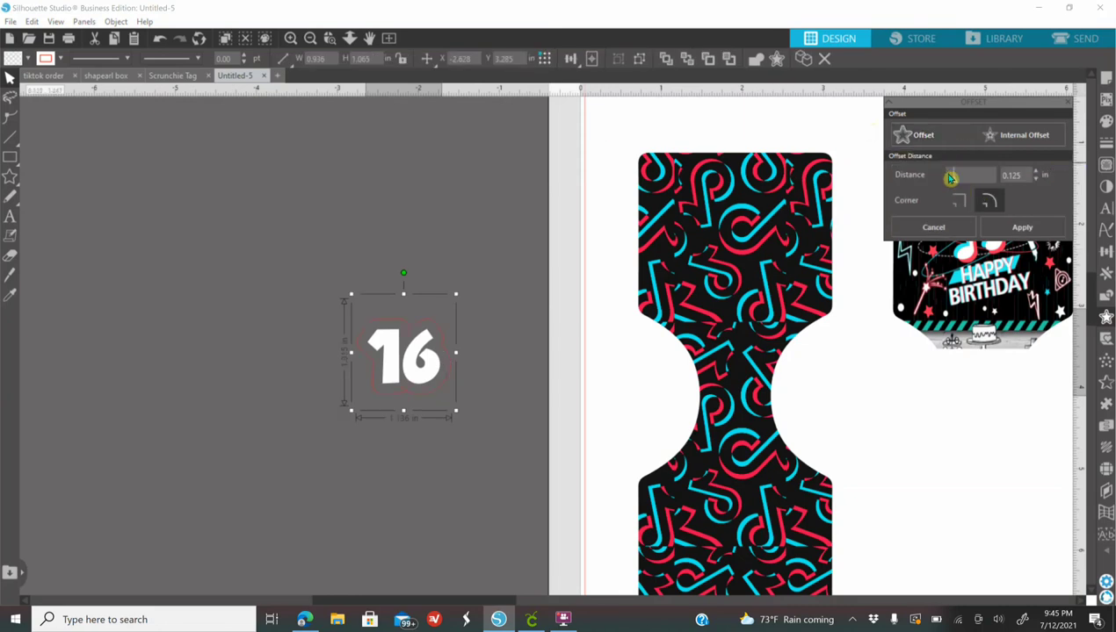
pyautogui.click(1038, 171)
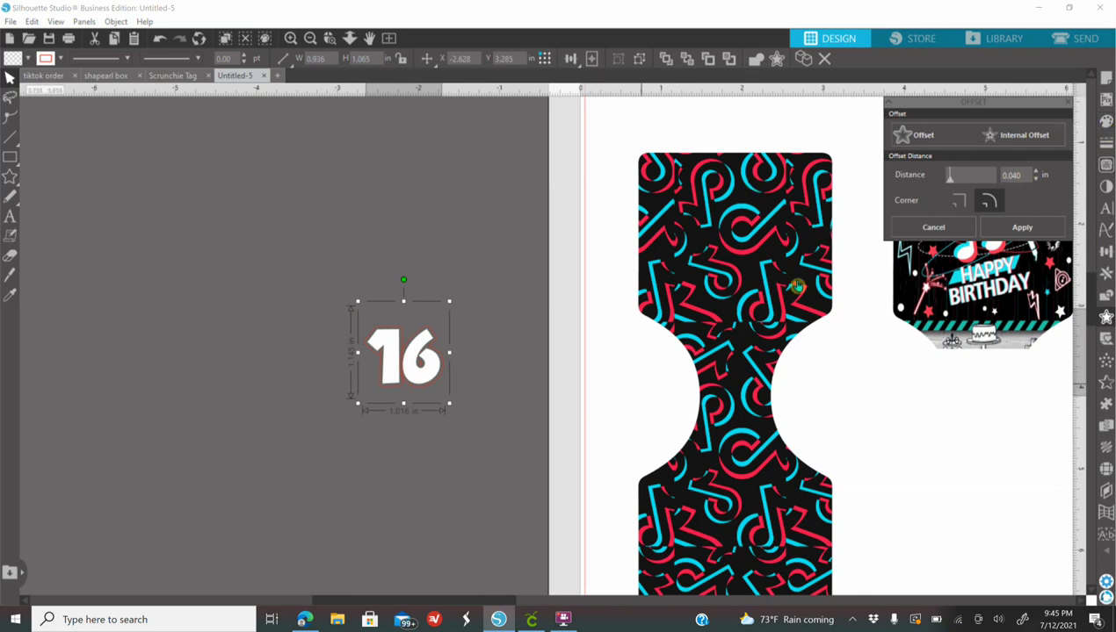
# - Fill the offset of the "16" with the red sampled from the tag pattern and make its line colour transparent
pyautogui.click(1104, 126)
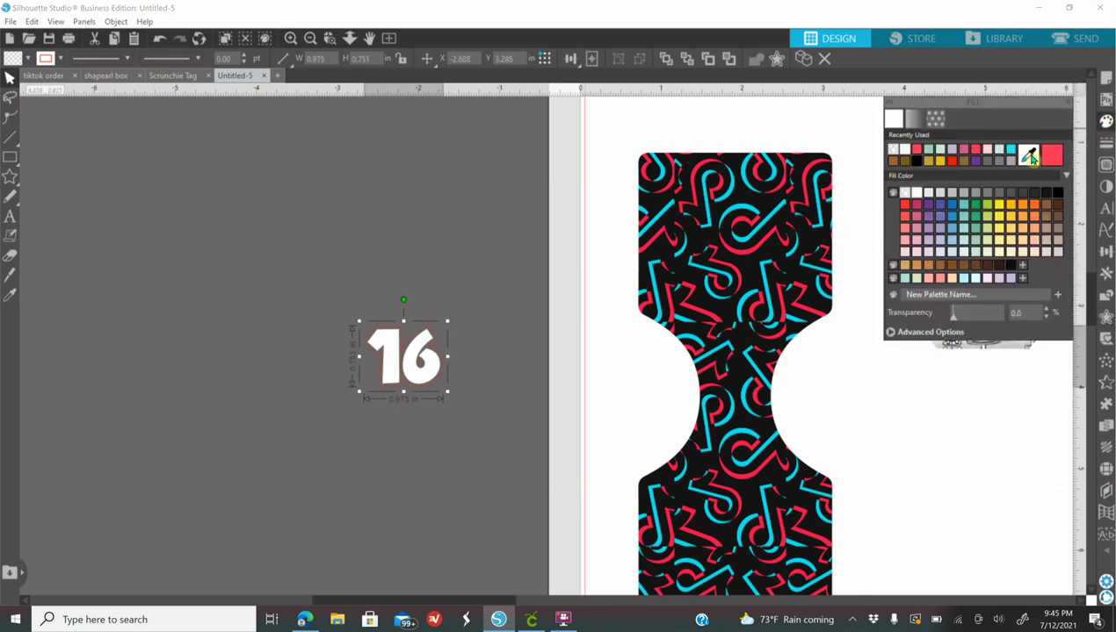
pyautogui.click(741, 270)
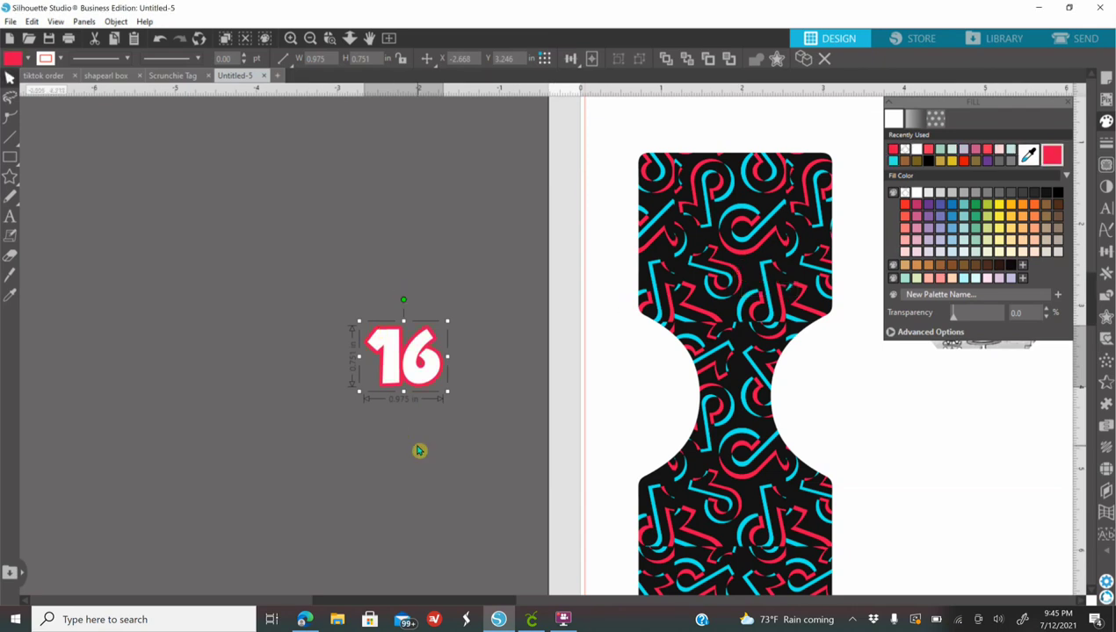
pyautogui.click(1107, 143)
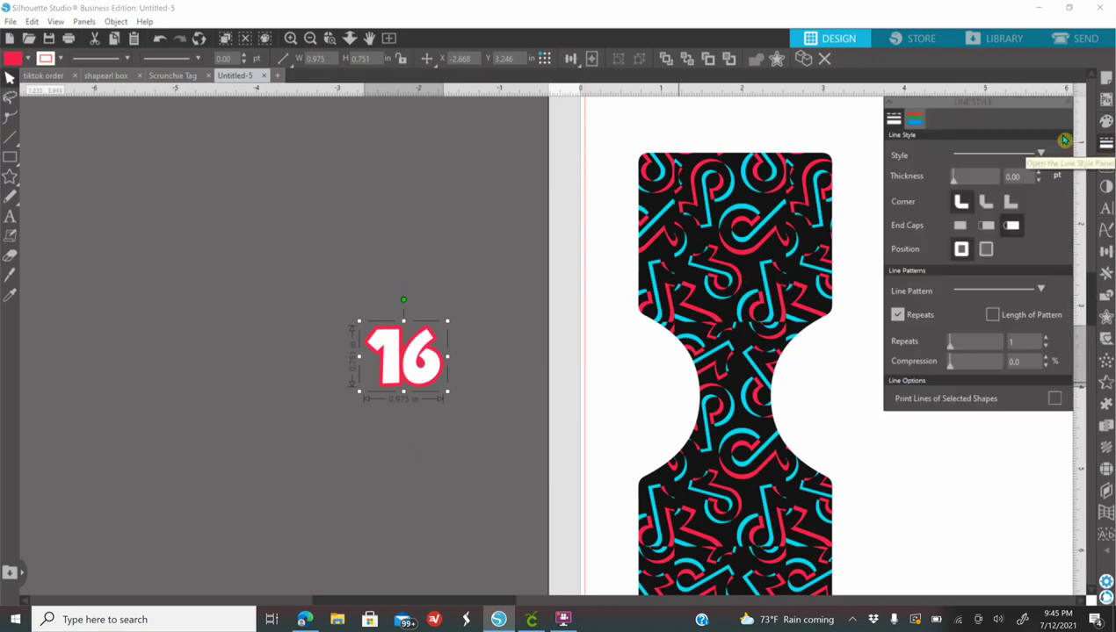
pyautogui.click(914, 122)
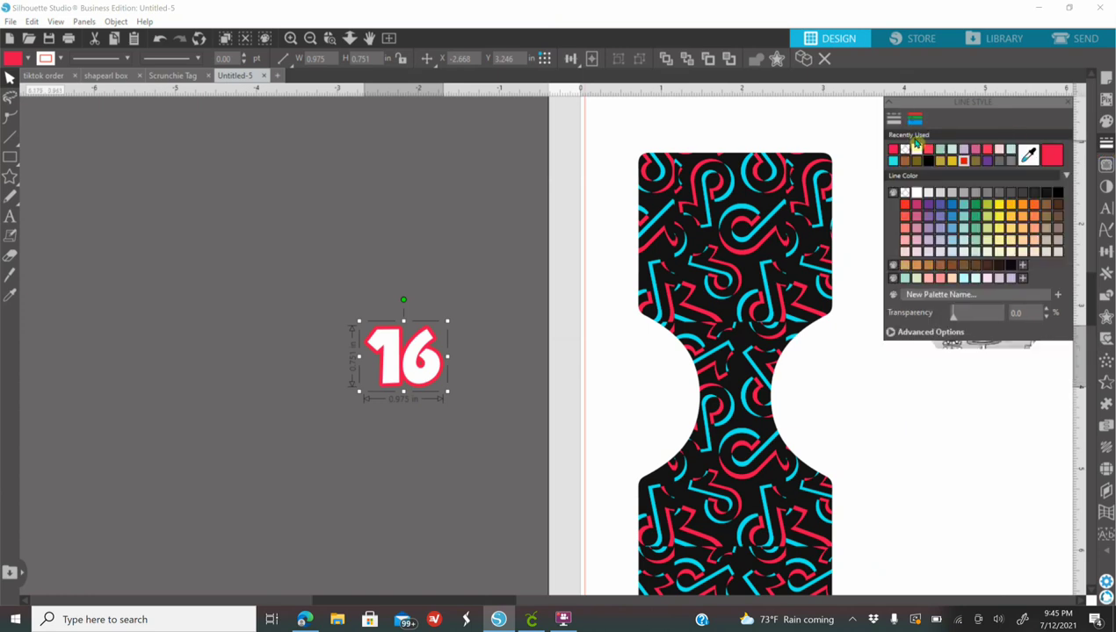
pyautogui.click(906, 152)
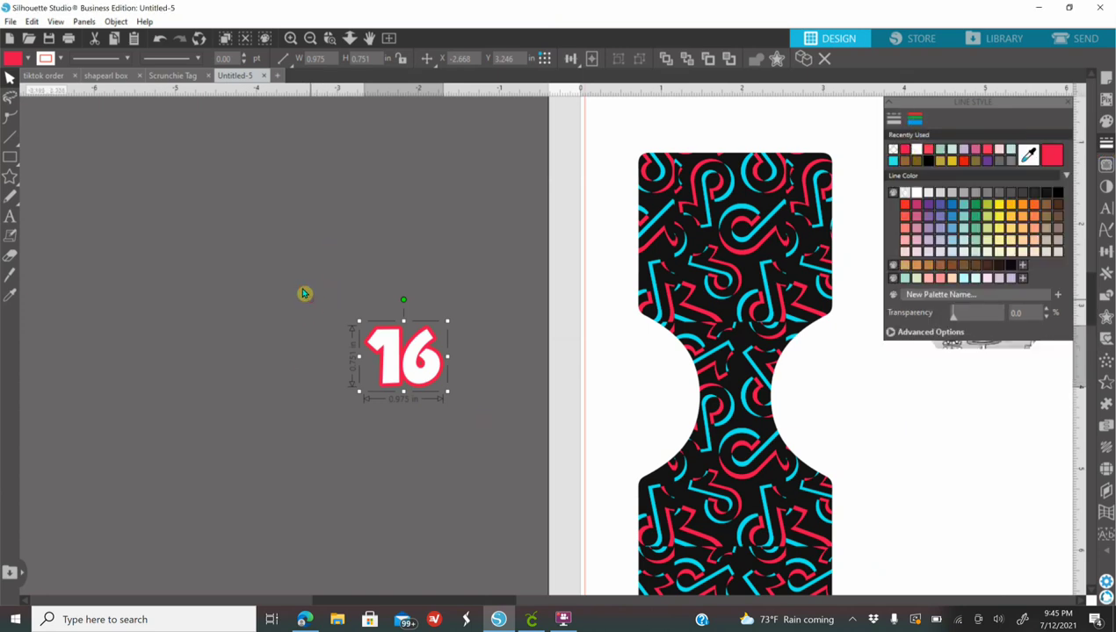
# - Group the white "16" with its red offset
pyautogui.click(341, 316)
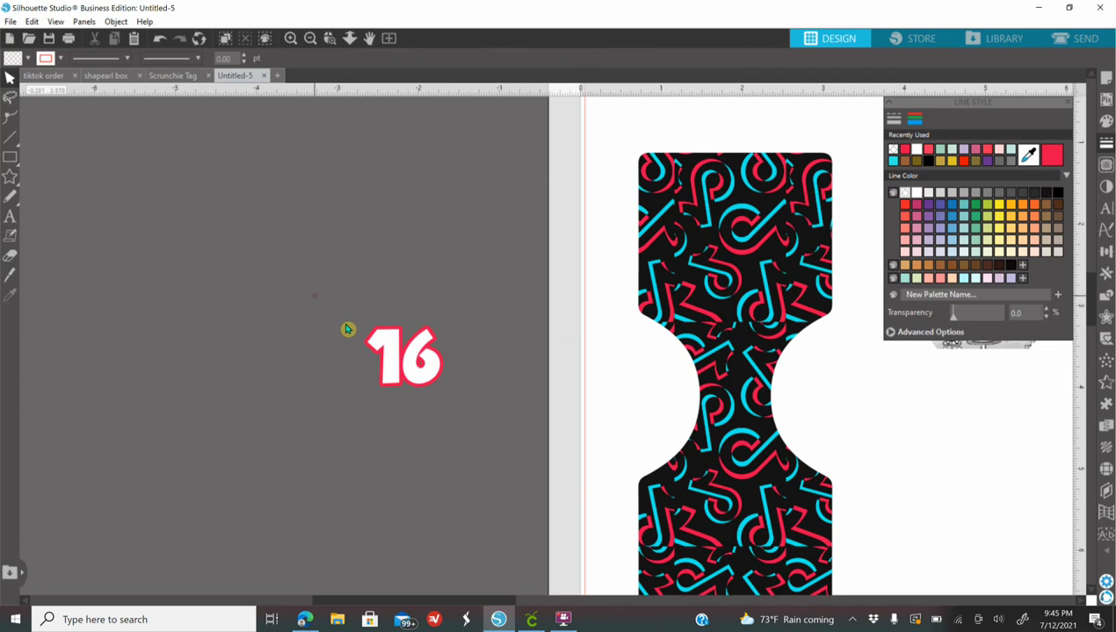
pyautogui.click(391, 355)
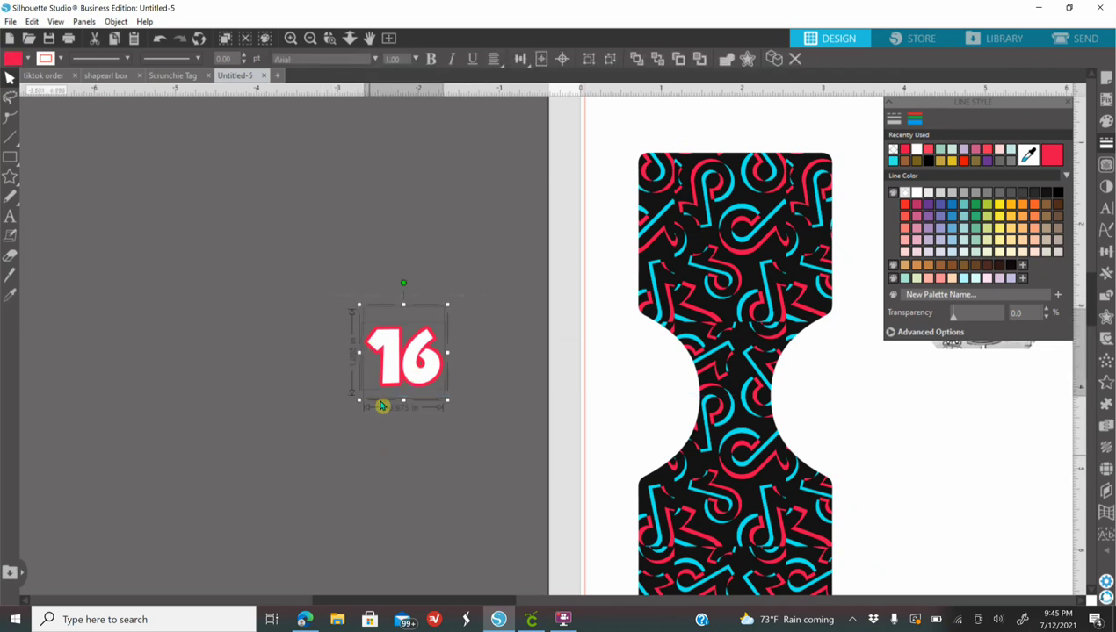
pyautogui.rightClick(395, 378)
pyautogui.click(460, 445)
pyautogui.click(383, 494)
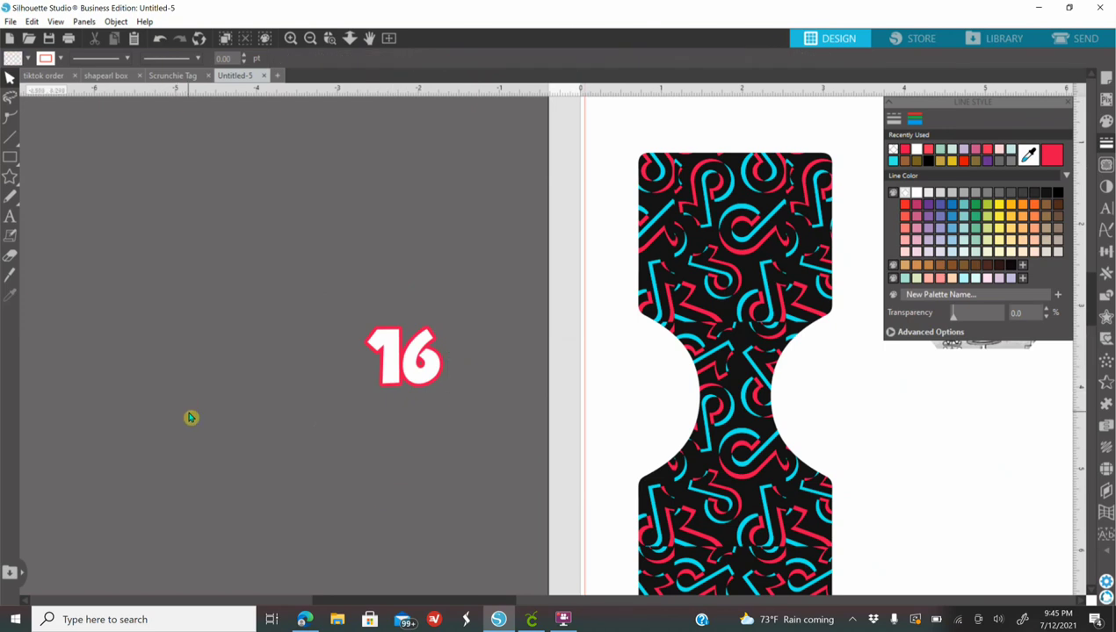
# - Add the text "TH" in Babydoo at 72 pt and place it just beside the upper part of the "16"
pyautogui.click(9, 216)
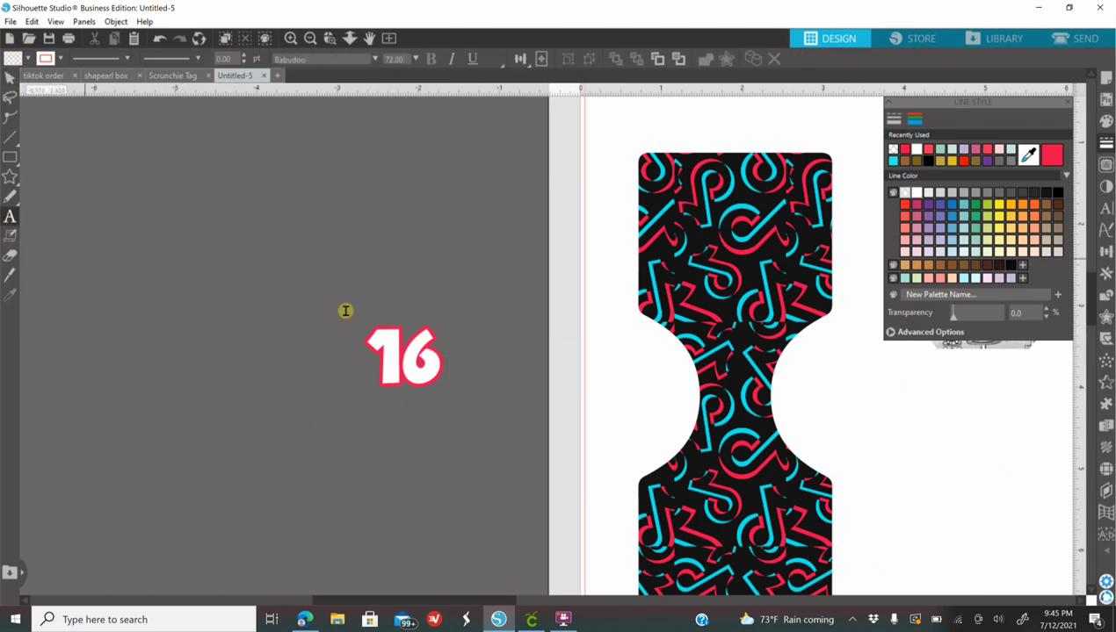
pyautogui.click(513, 348)
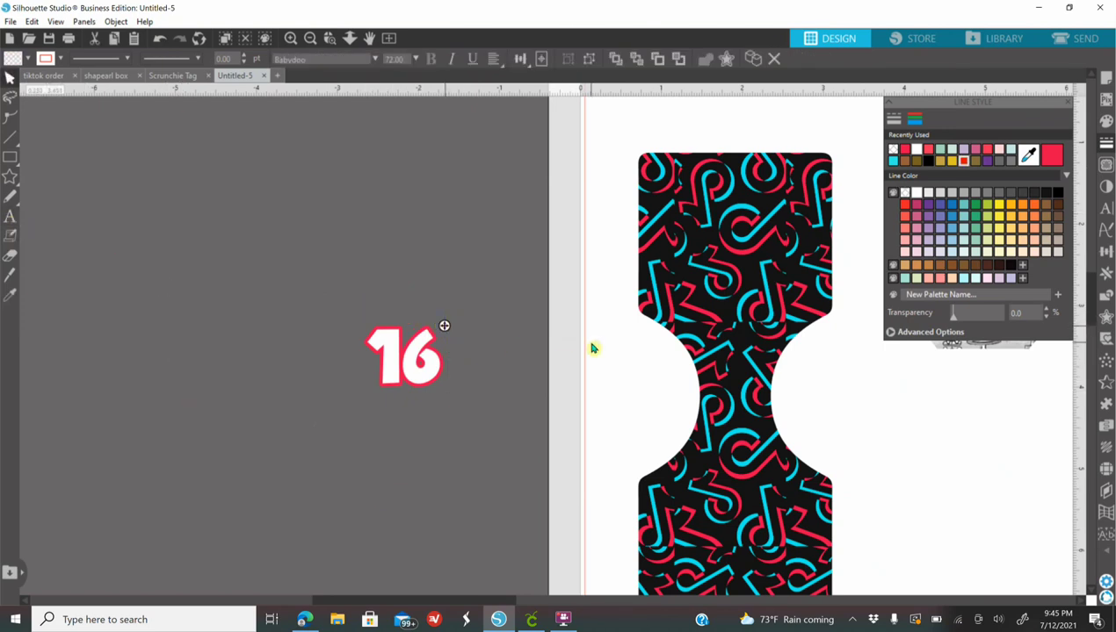
pyautogui.write('TIK')
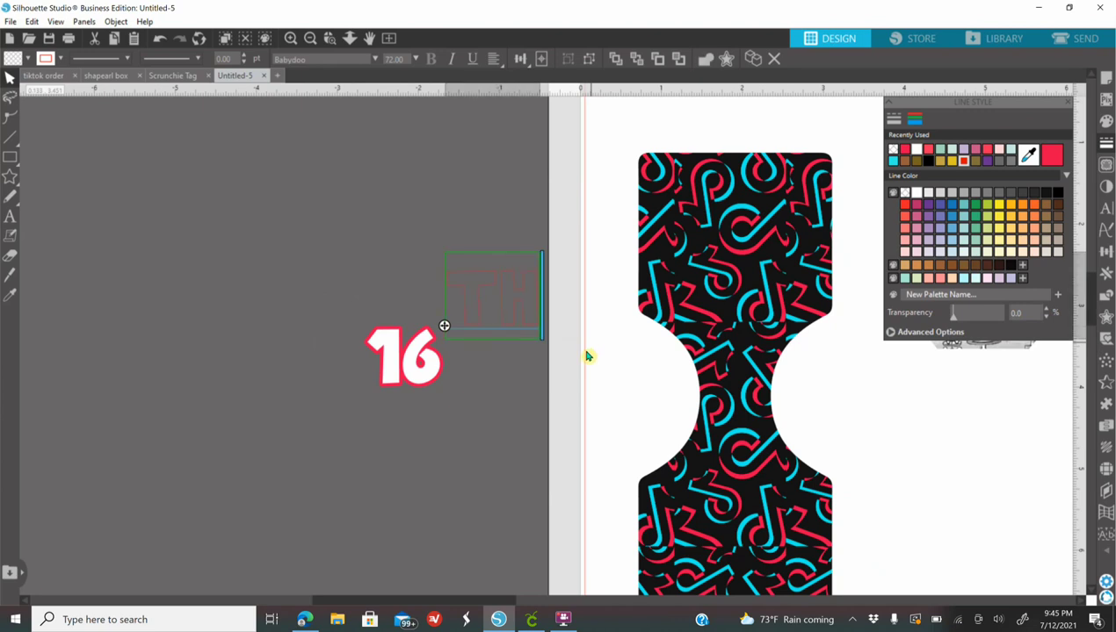
pyautogui.moveTo(518, 319); pyautogui.dragTo(500, 342)
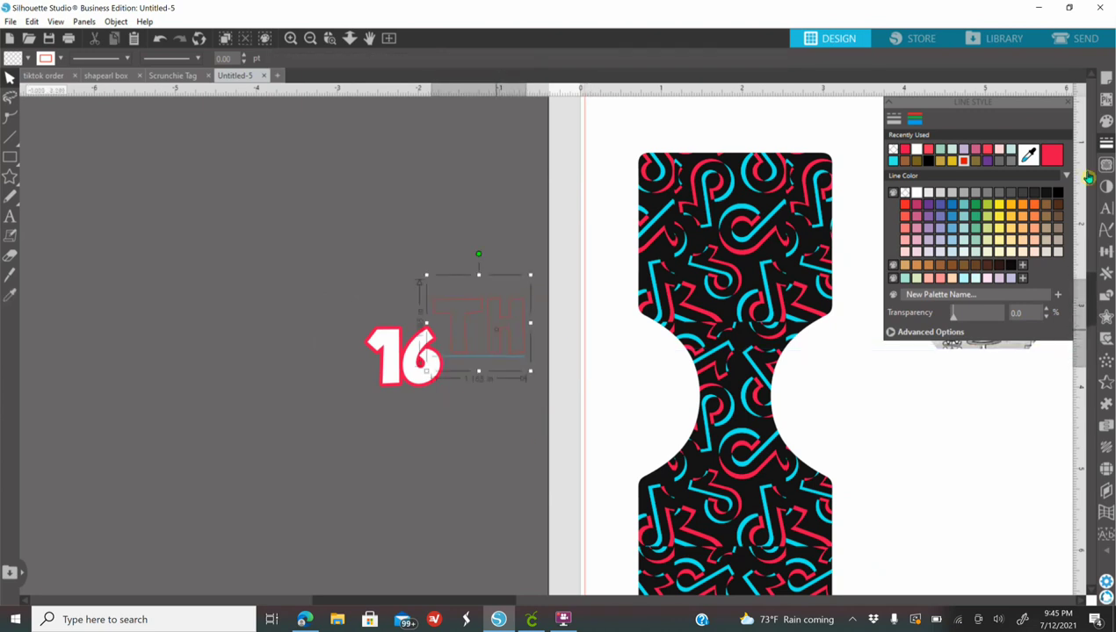
# - Fill the "TH" text with white and make its line colour transparent
pyautogui.click(1106, 120)
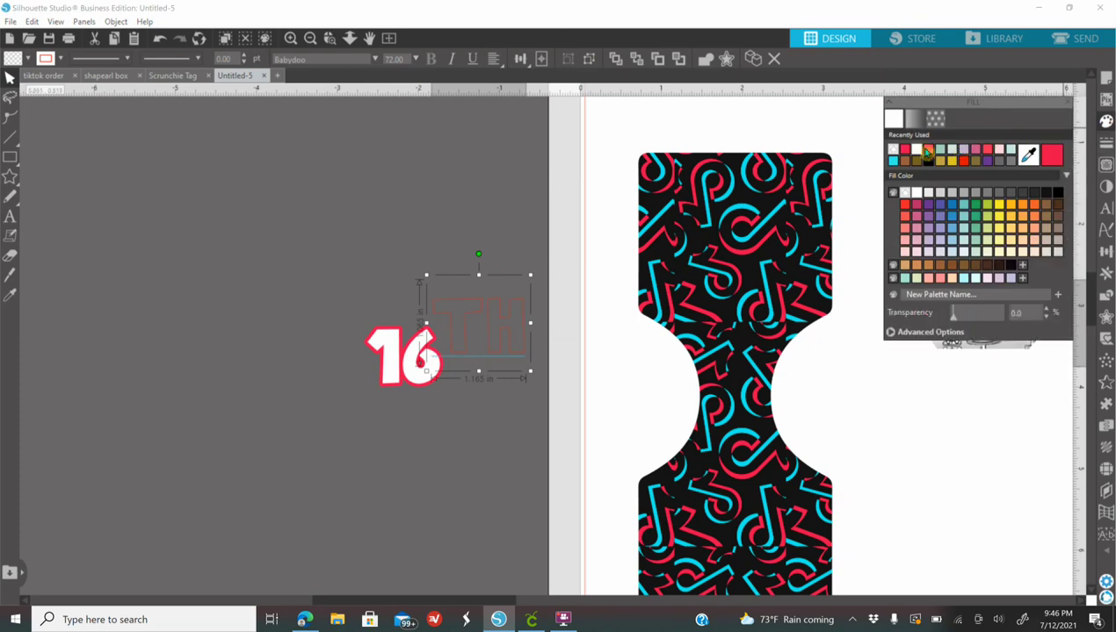
pyautogui.click(916, 150)
pyautogui.click(1106, 143)
pyautogui.click(913, 118)
pyautogui.click(906, 151)
pyautogui.click(1105, 120)
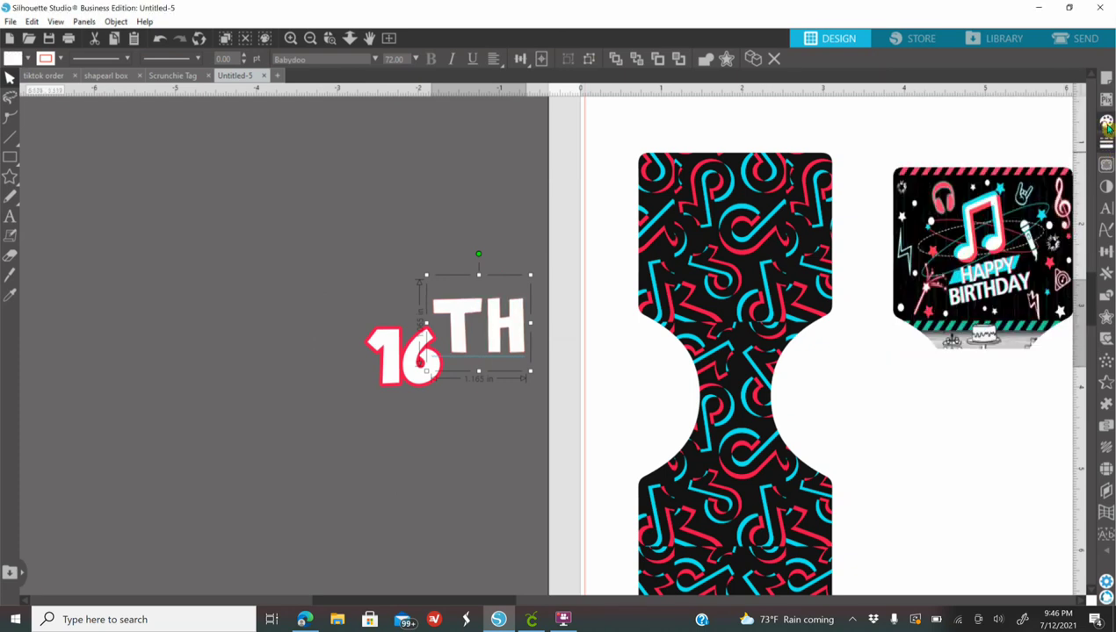
# - Add a thin rounded-corner offset of about 0.045 in around the "TH" text
pyautogui.click(1100, 293)
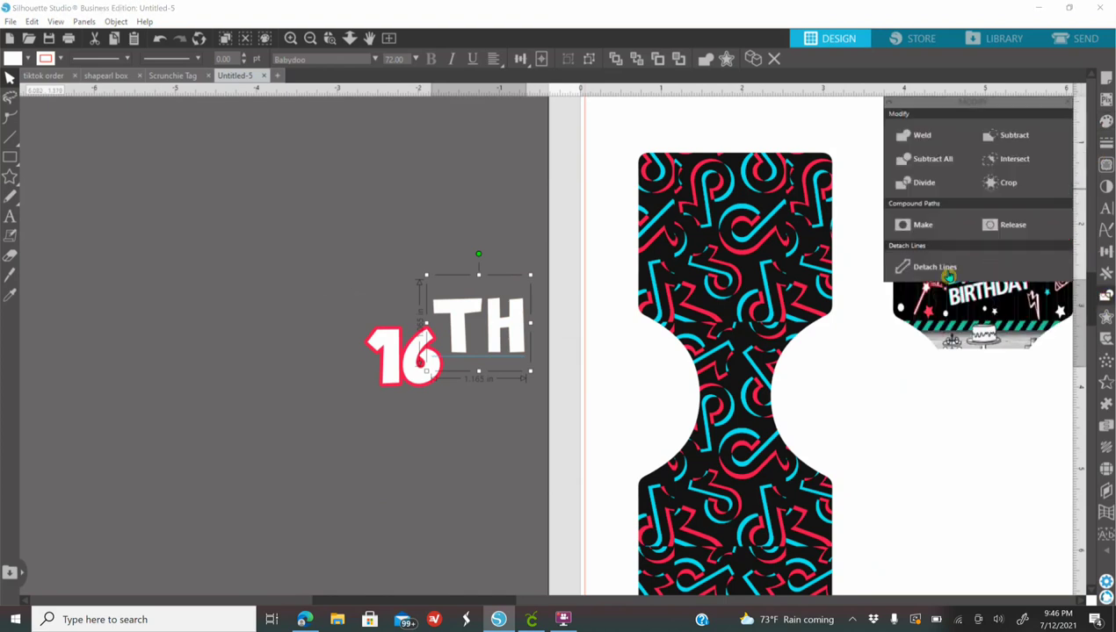
pyautogui.click(1103, 296)
pyautogui.click(1106, 317)
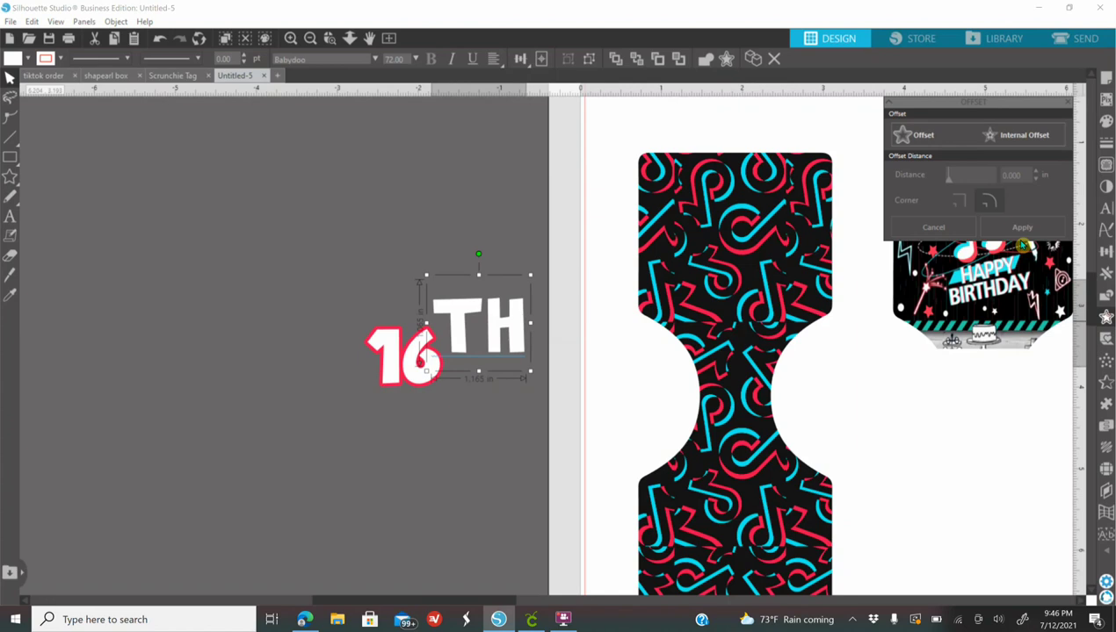
pyautogui.click(924, 137)
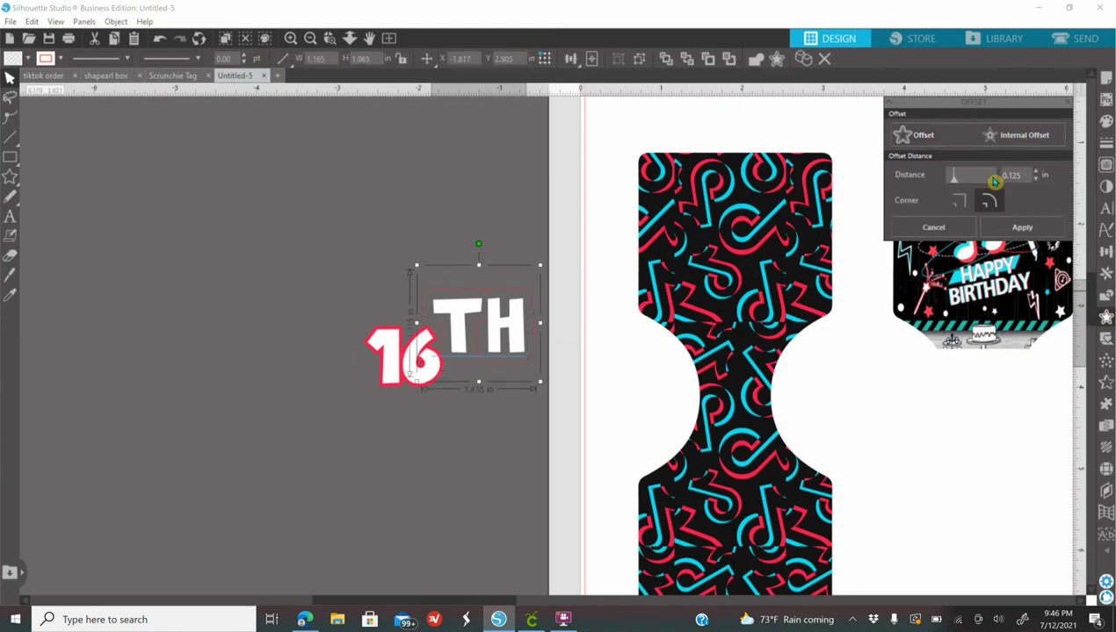
pyautogui.moveTo(958, 174); pyautogui.dragTo(952, 174)
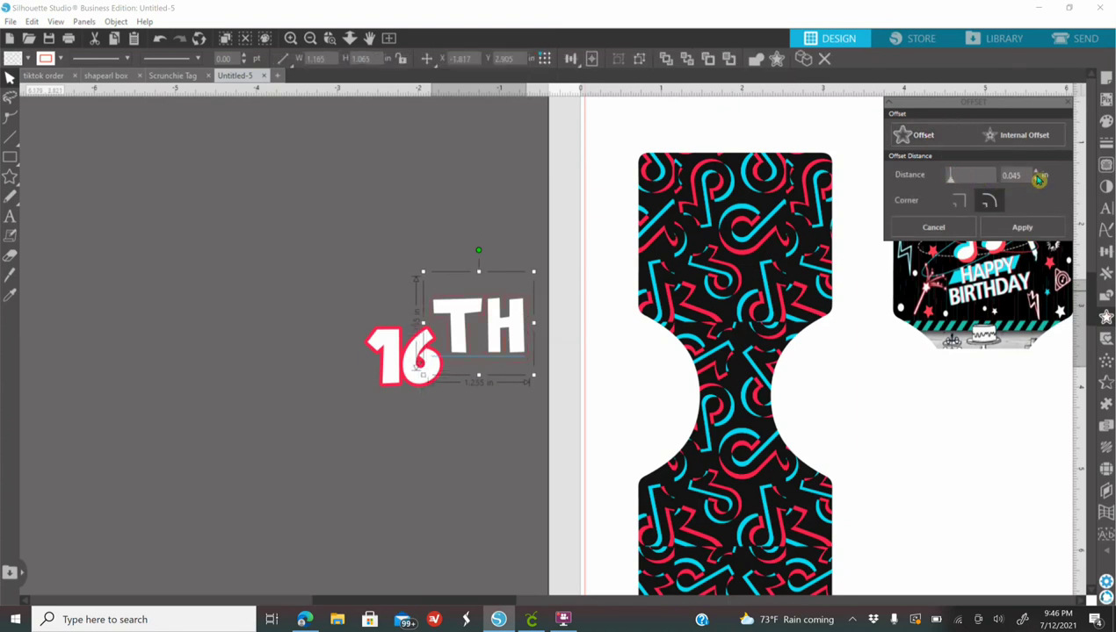
# - Fill the "TH" offset with the same red as the "16" outline and make its line colour transparent
pyautogui.click(1106, 120)
pyautogui.click(1051, 158)
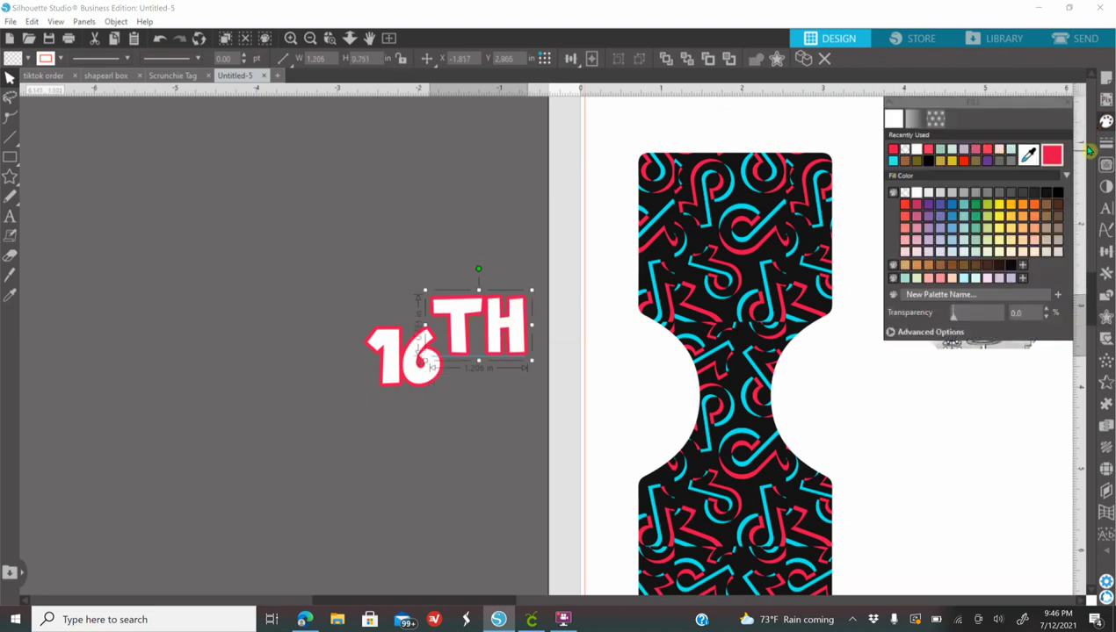
pyautogui.click(1106, 142)
pyautogui.click(916, 120)
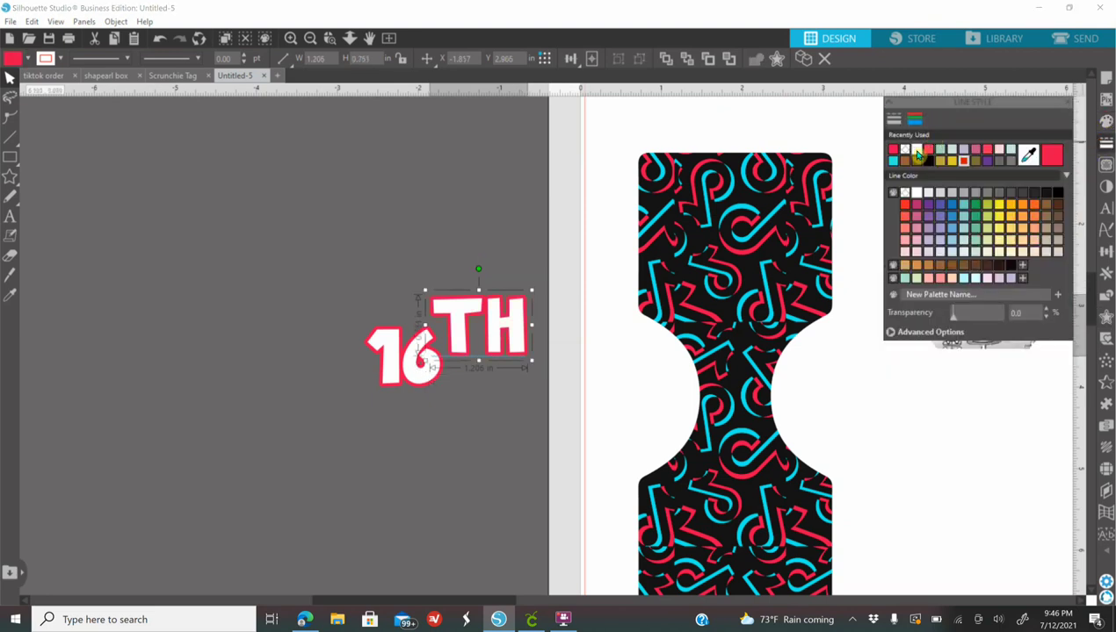
# - Move the "16" away from the "TH" and group the white "TH" with its red offset
pyautogui.click(398, 406)
pyautogui.moveTo(413, 352); pyautogui.dragTo(321, 347)
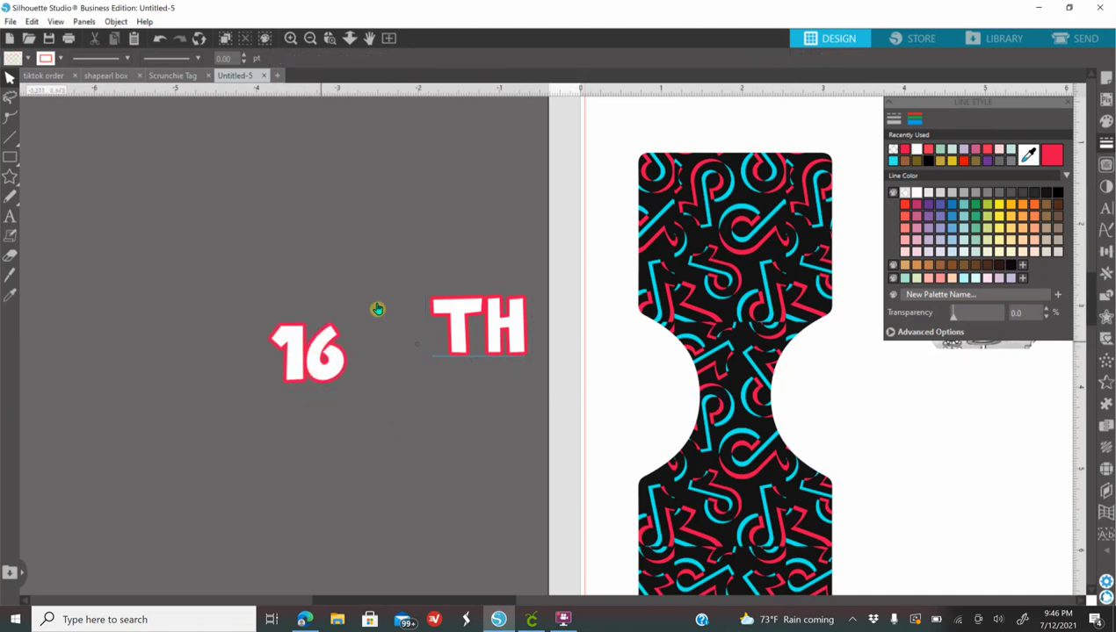
pyautogui.moveTo(412, 267); pyautogui.dragTo(547, 379)
pyautogui.rightClick(504, 338)
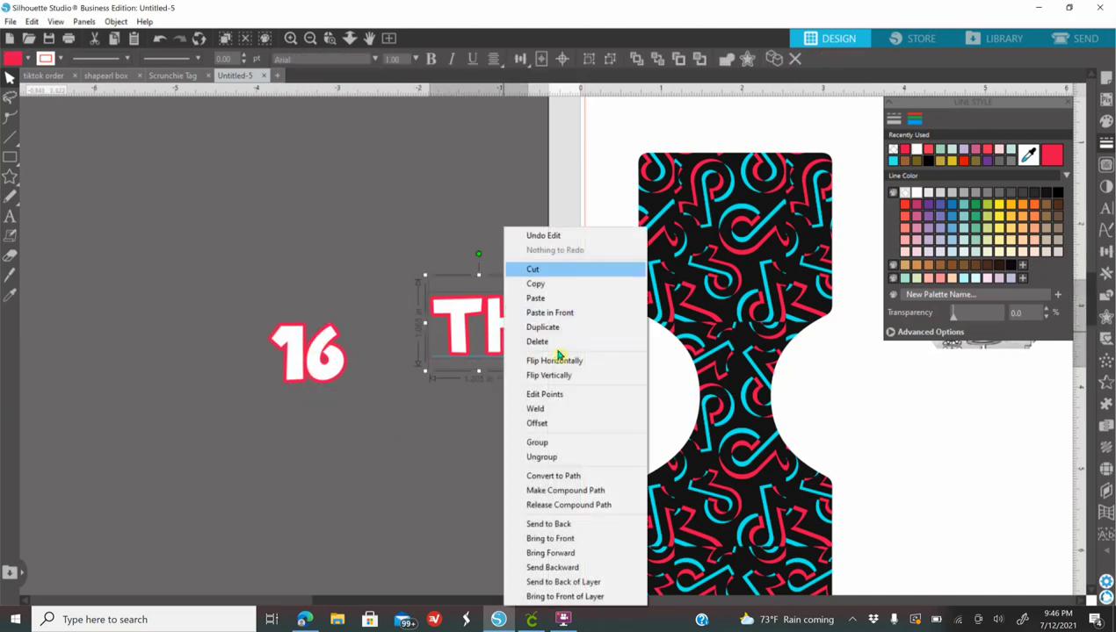
pyautogui.click(555, 439)
# - Shrink the "TH" to about 0.435 in wide, set it as a superscript beside the "16", and group both
pyautogui.moveTo(532, 370); pyautogui.dragTo(368, 330)
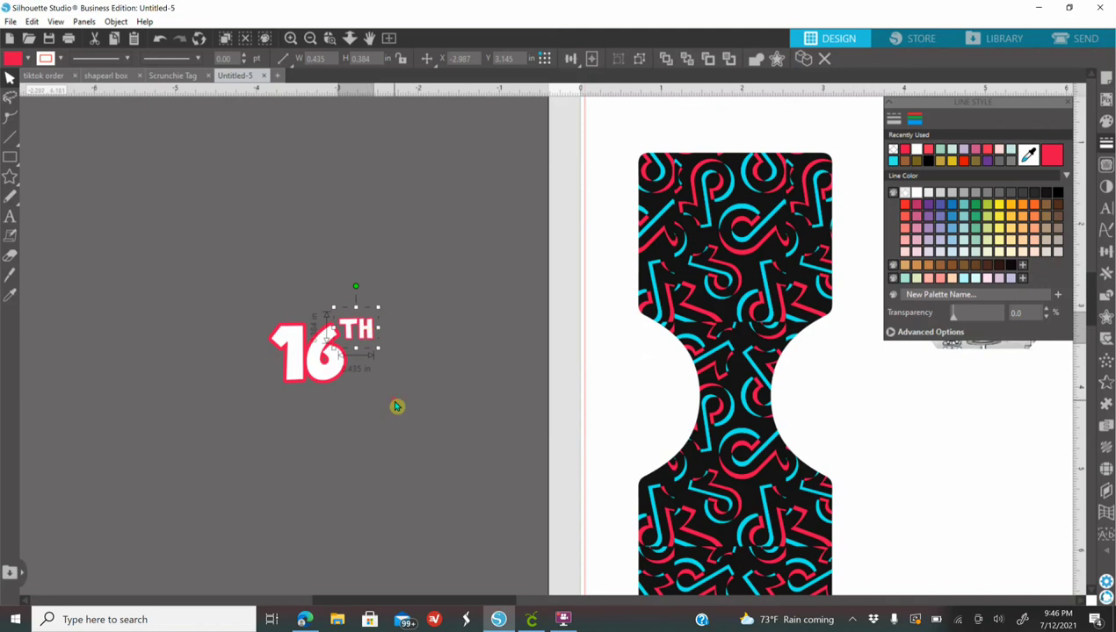
pyautogui.moveTo(221, 304); pyautogui.dragTo(369, 391)
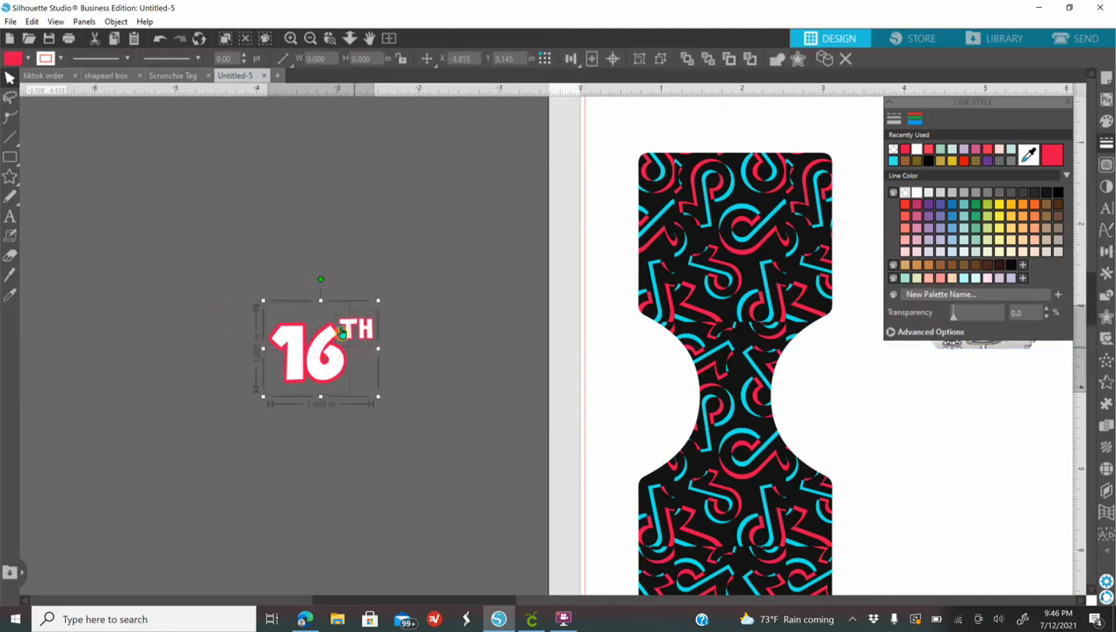
pyautogui.rightClick(343, 332)
pyautogui.click(398, 443)
# - Move the grouped "16TH" onto the page between the patterned tag and the Happy Birthday panel
pyautogui.keyDown('shift'); pyautogui.click(825, 422); pyautogui.keyUp('shift')
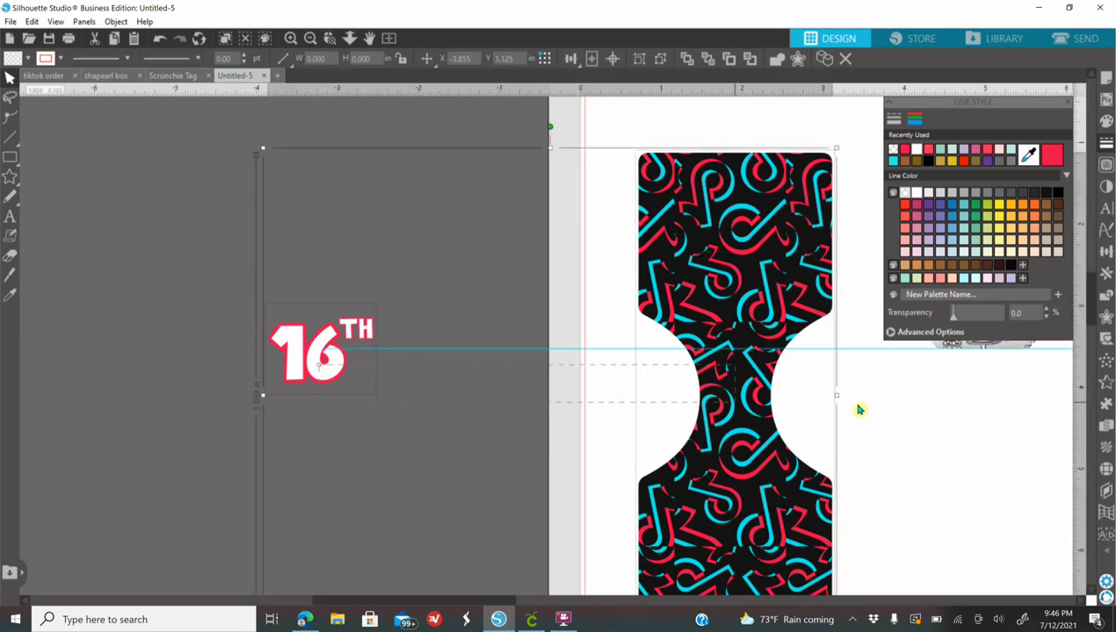
pyautogui.click(321, 379)
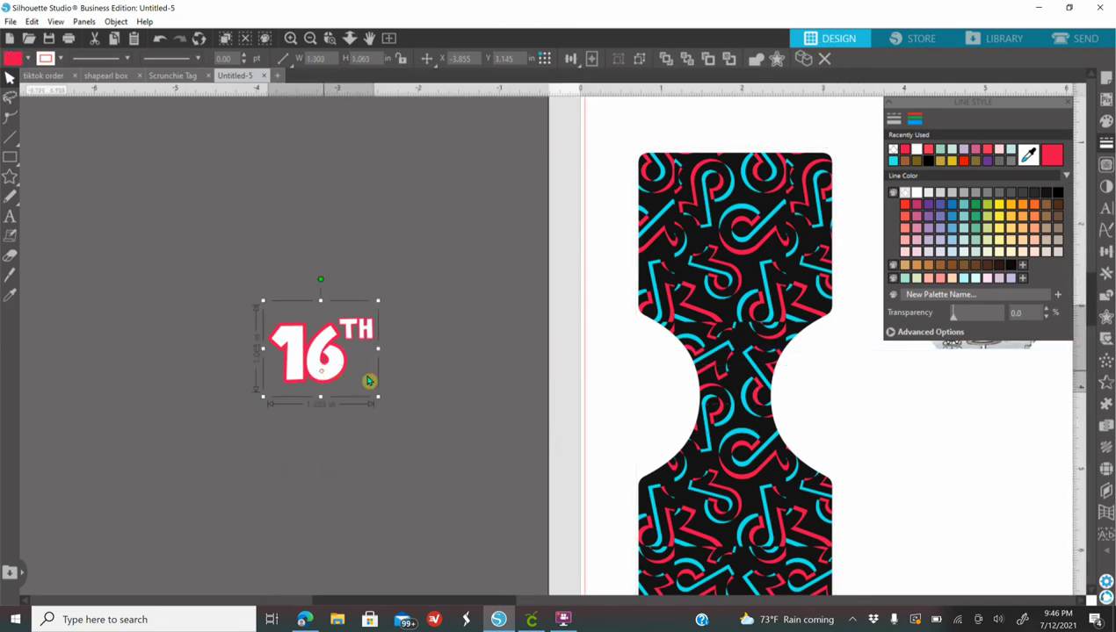
pyautogui.click(394, 236)
pyautogui.click(338, 354)
pyautogui.moveTo(348, 354); pyautogui.dragTo(901, 407)
pyautogui.moveTo(456, 603); pyautogui.dragTo(679, 601)
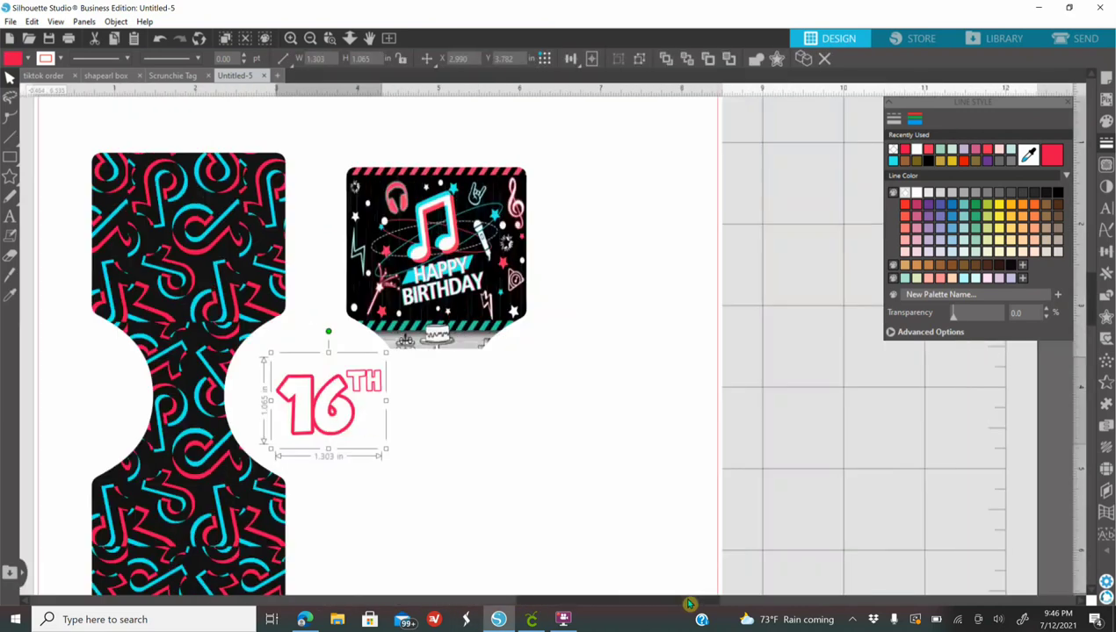
# - Shrink the "16TH" to about 0.46 in wide, tilt it and place it just left of "HAPPY" on the front panel
pyautogui.click(291, 39)
pyautogui.keyDown('shift'); pyautogui.click(376, 239); pyautogui.keyUp('shift')
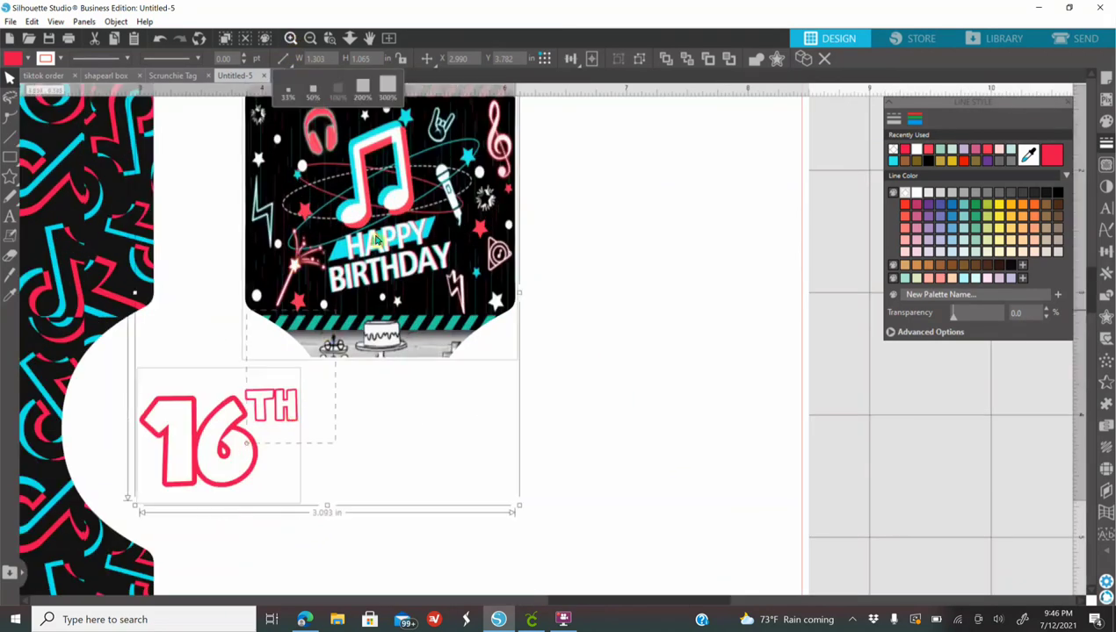
pyautogui.click(635, 393)
pyautogui.click(219, 457)
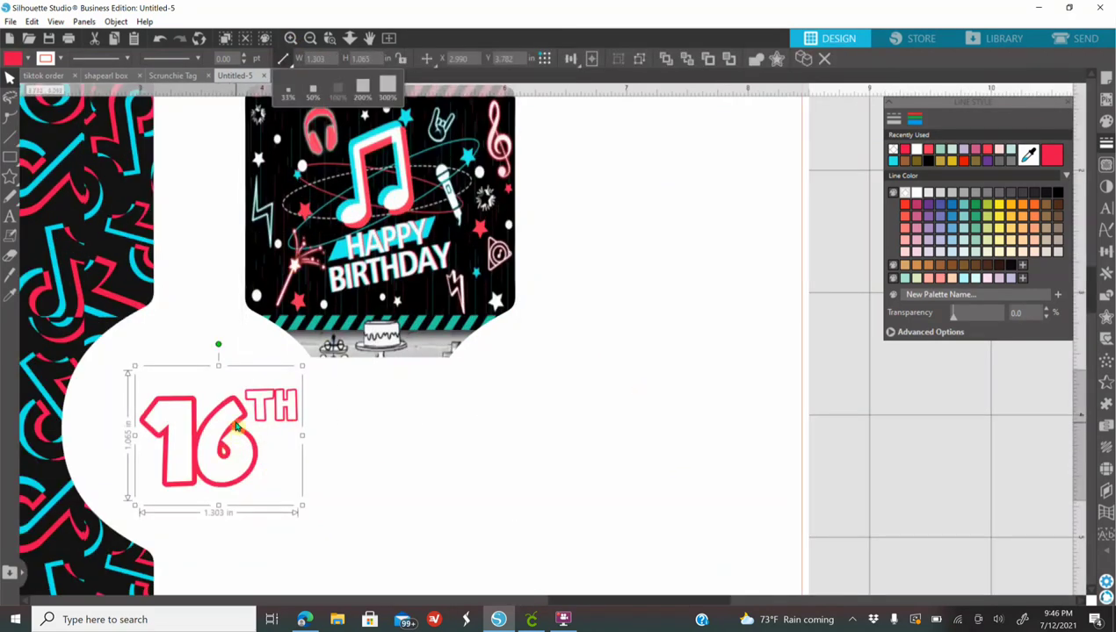
pyautogui.moveTo(266, 402); pyautogui.dragTo(377, 202)
pyautogui.moveTo(406, 310); pyautogui.dragTo(263, 170)
pyautogui.moveTo(289, 220); pyautogui.dragTo(332, 257)
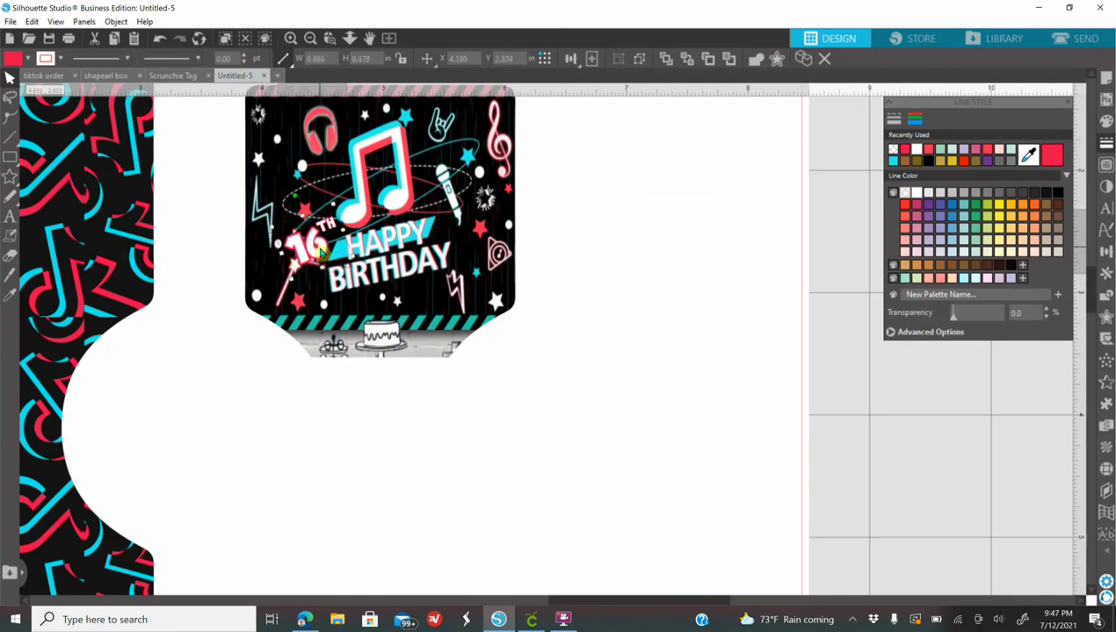
pyautogui.click(553, 404)
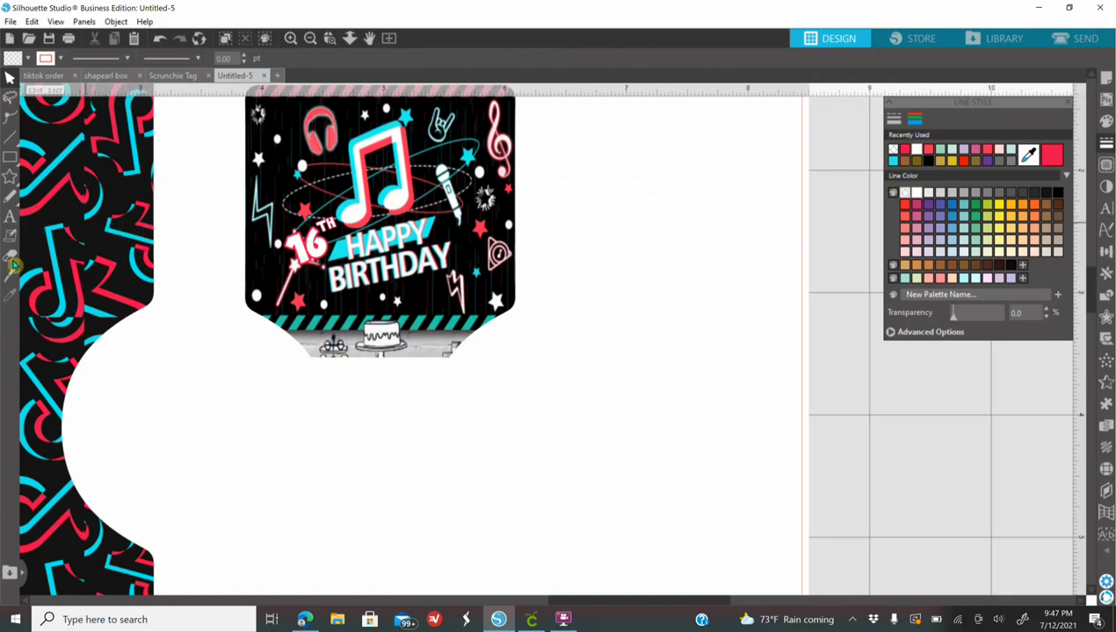
# - Add the birthday child's first name in capitals in Babydoo at 72 pt on the blank area beside the front panel
pyautogui.click(11, 216)
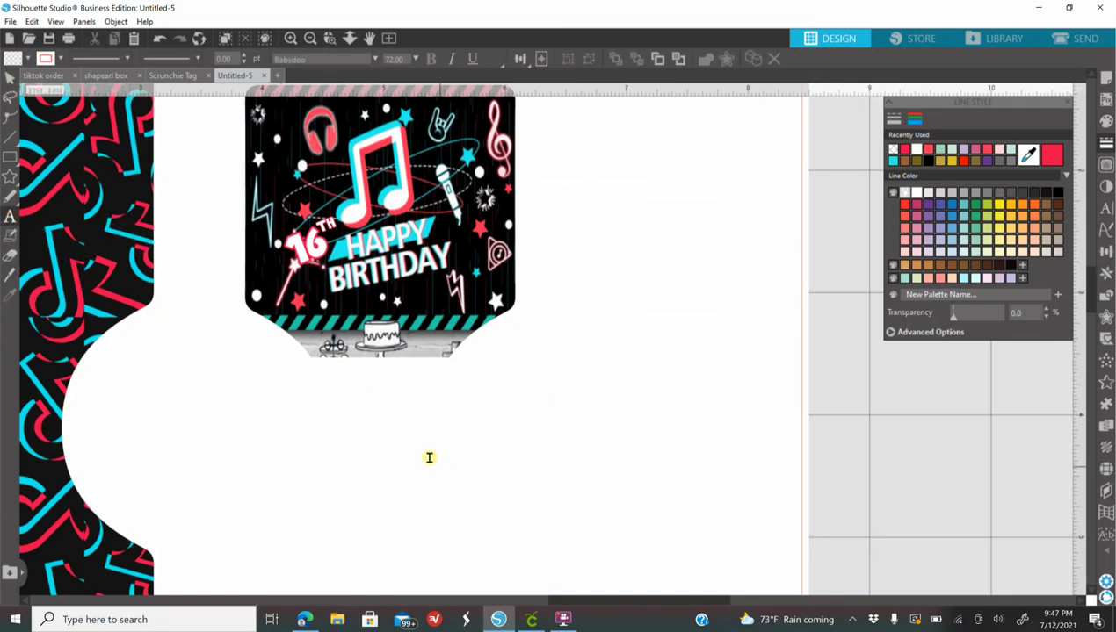
pyautogui.click(1106, 208)
pyautogui.click(496, 403)
pyautogui.write('JAL')
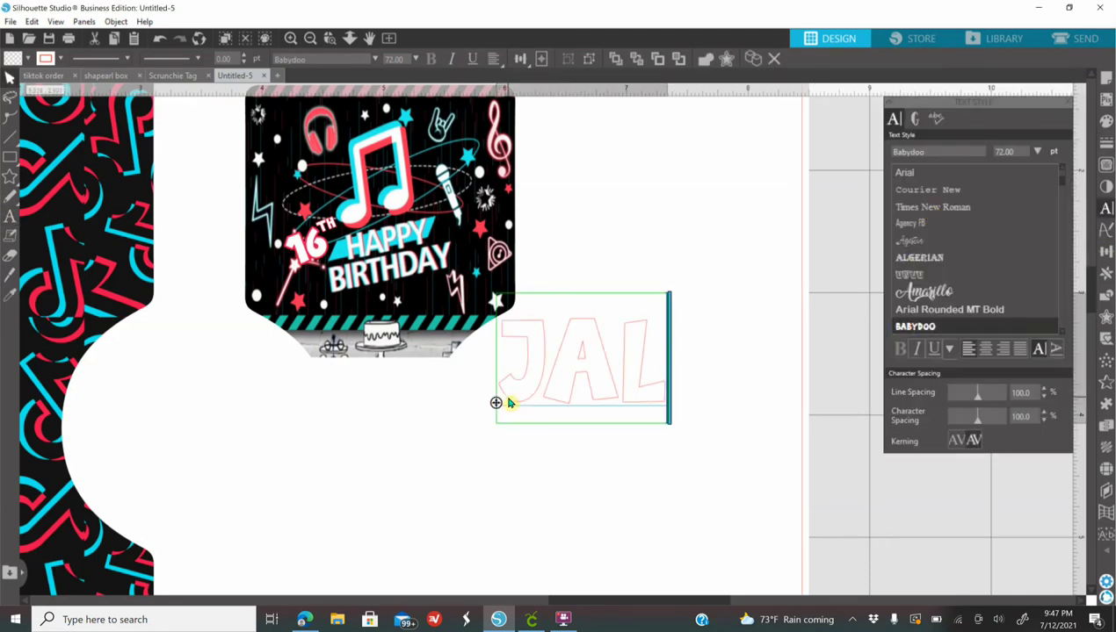
pyautogui.write('EAH')
pyautogui.click(487, 473)
# - Fill the name text with white and make its line colour transparent
pyautogui.click(617, 395)
pyautogui.click(1106, 121)
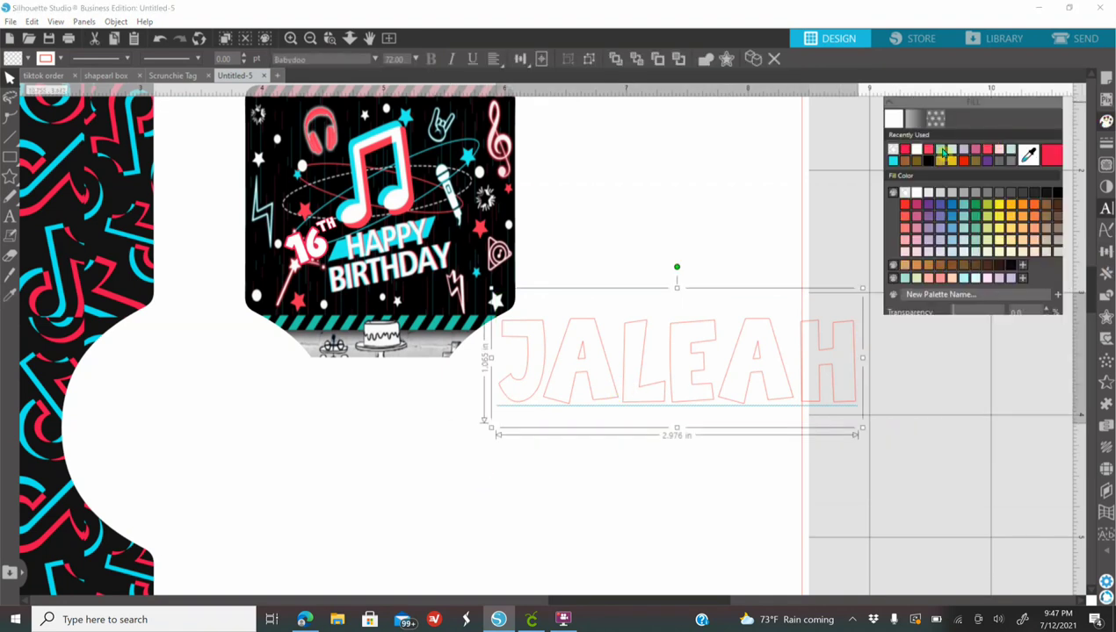
pyautogui.click(1106, 142)
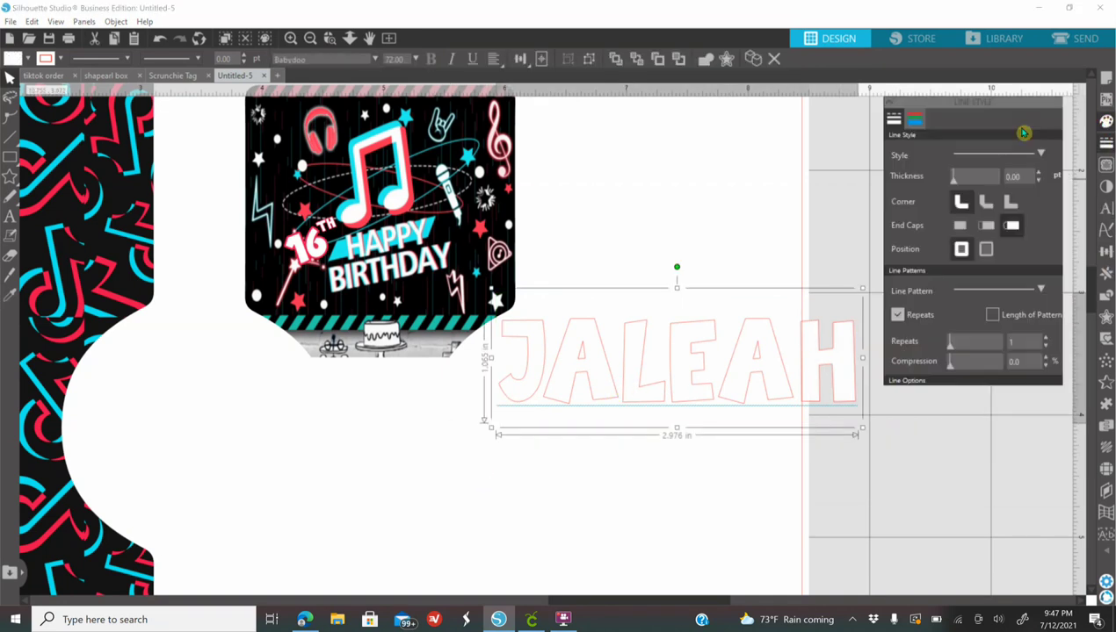
pyautogui.click(914, 123)
pyautogui.click(904, 151)
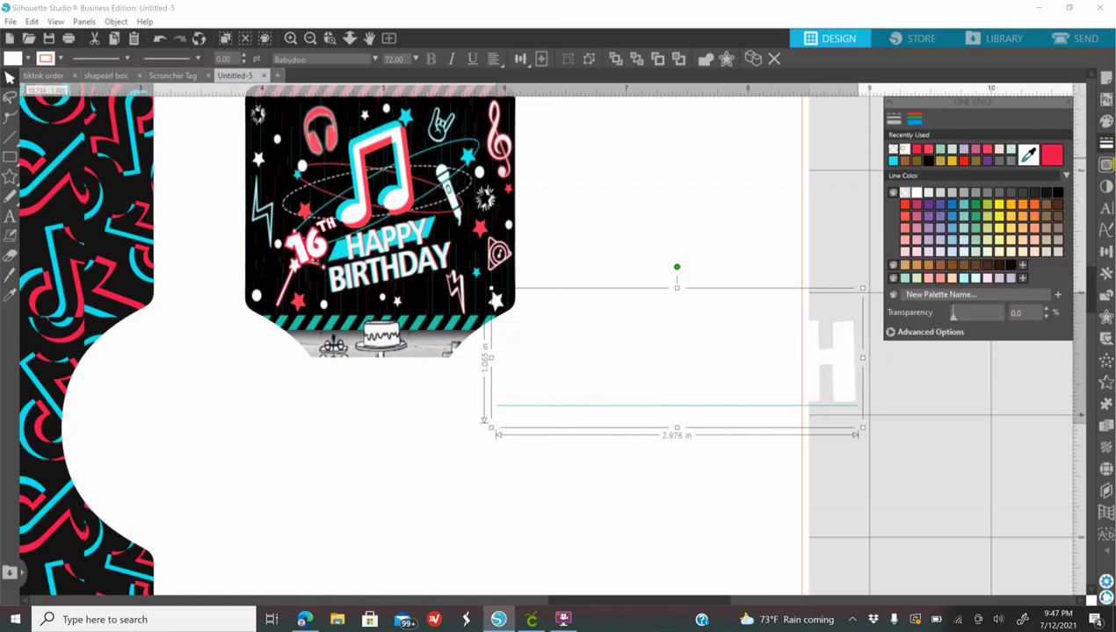
# - Add a thin rounded-corner offset of about 0.05 in around the name text
pyautogui.click(1105, 318)
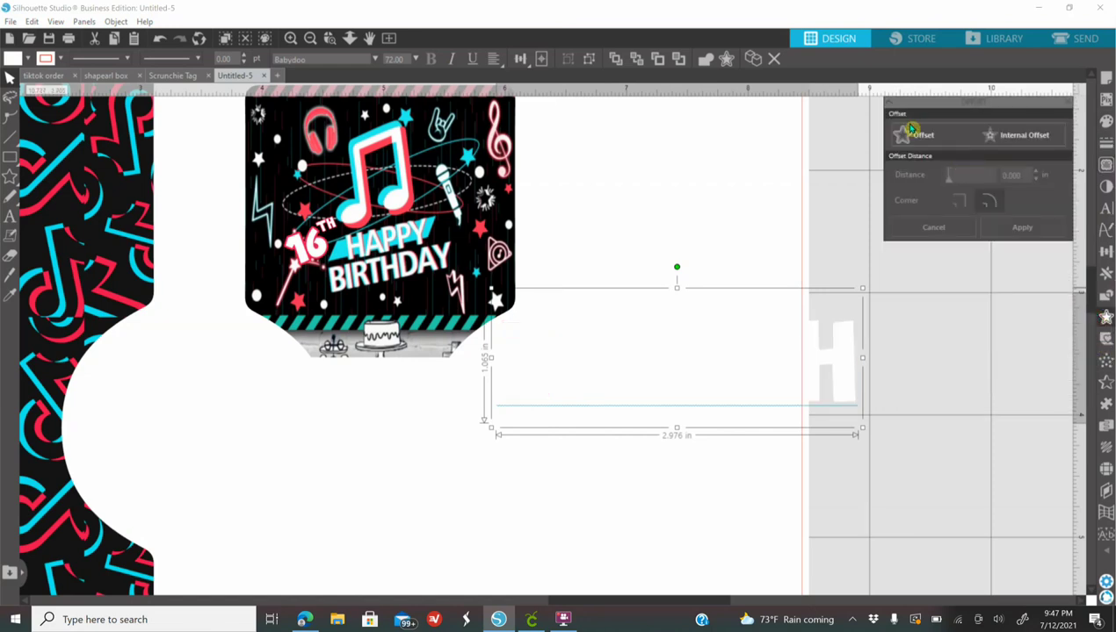
pyautogui.click(909, 133)
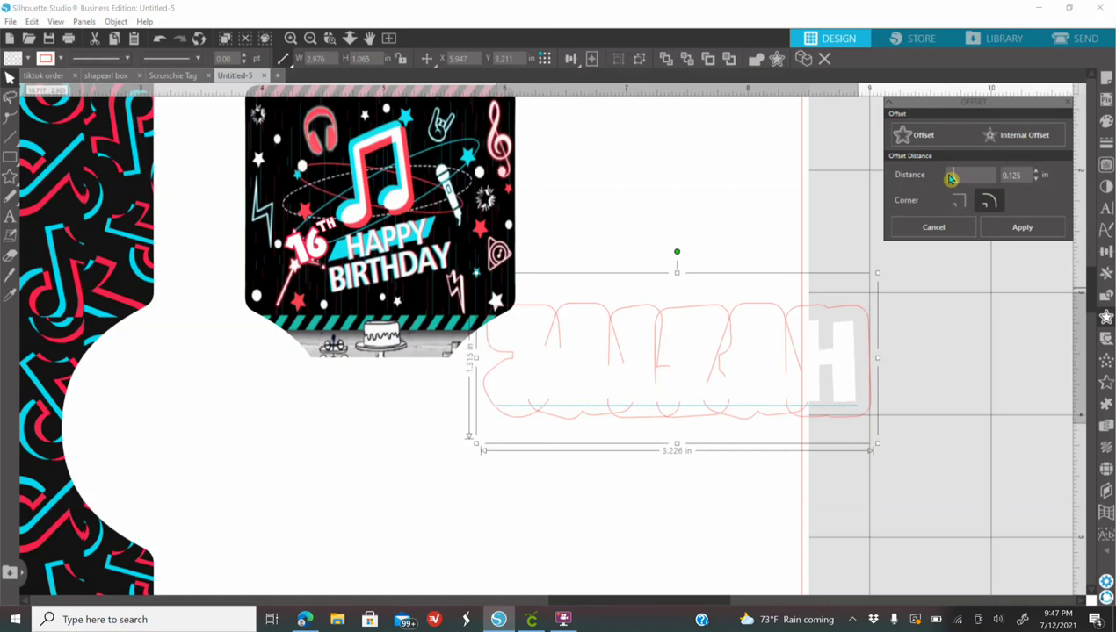
pyautogui.moveTo(949, 174); pyautogui.dragTo(946, 175)
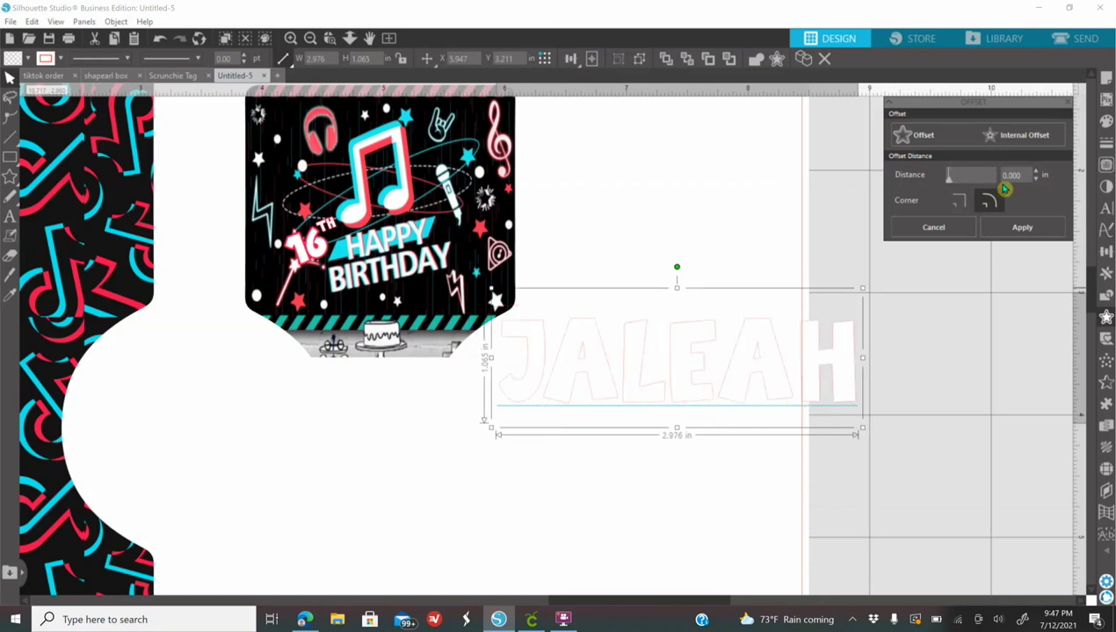
pyautogui.click(1038, 172)
pyautogui.click(1037, 172)
pyautogui.click(1038, 172)
pyautogui.click(1037, 172)
pyautogui.click(1038, 172)
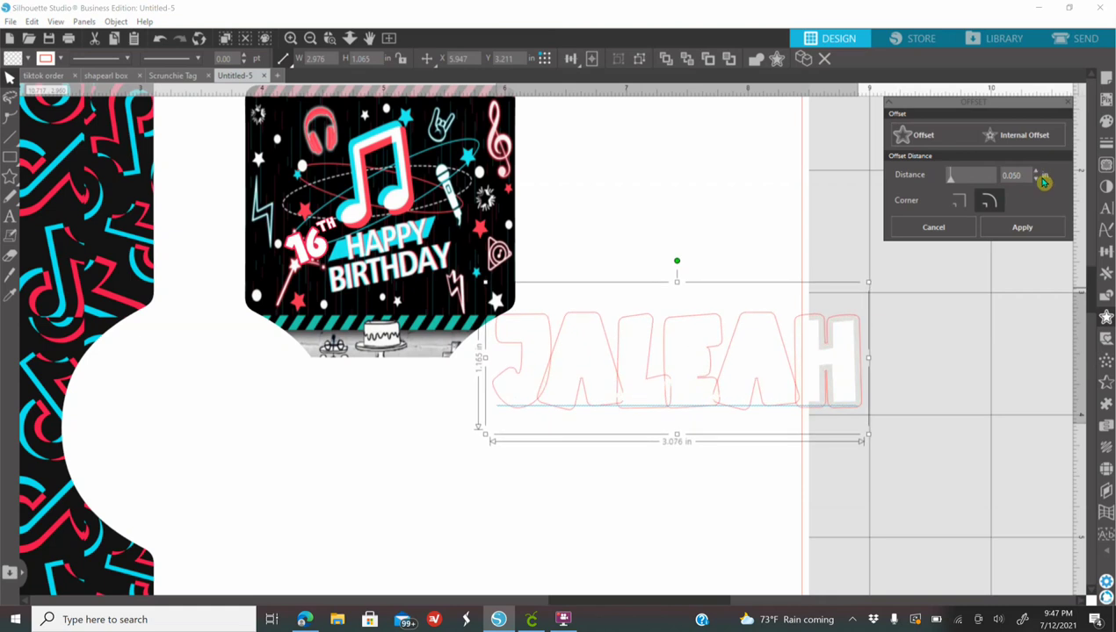
# - Fill the name's offset with the same red as the "16TH" outline and make its line colour transparent
pyautogui.click(1106, 120)
pyautogui.click(1059, 153)
pyautogui.click(1106, 142)
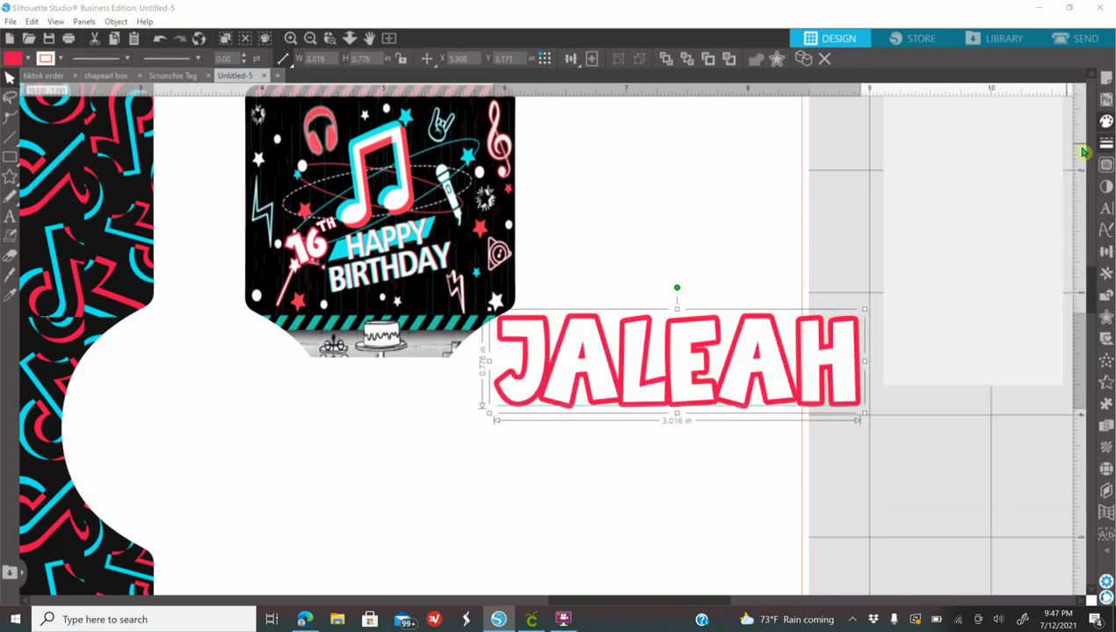
pyautogui.click(910, 154)
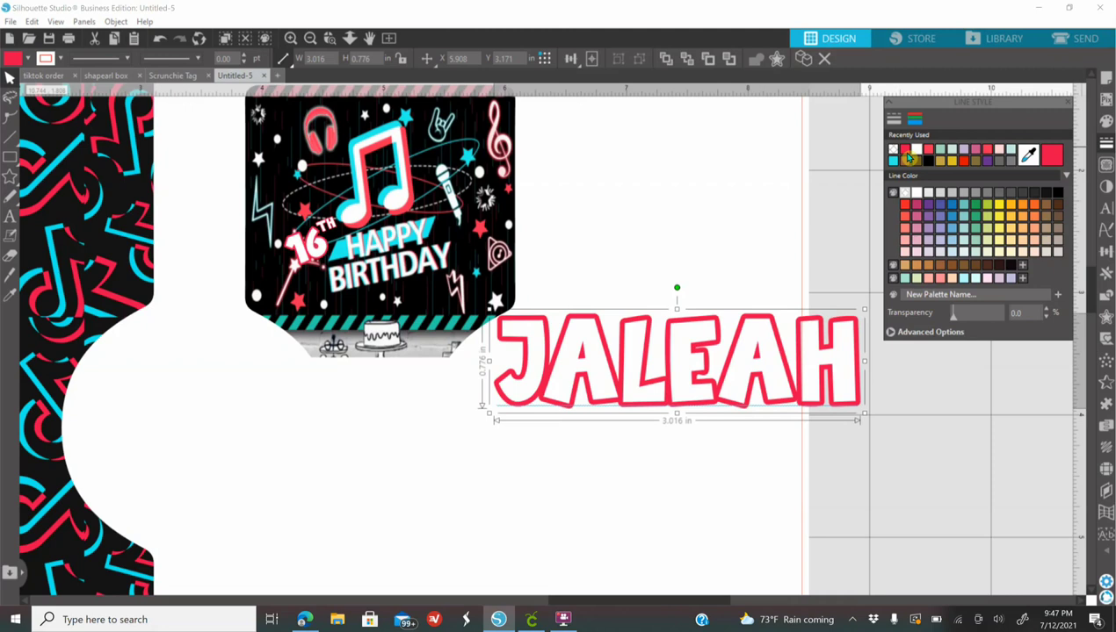
pyautogui.click(598, 522)
# - Group the white name text with its red offset
pyautogui.hotkey('ctrl', 'z')
pyautogui.hotkey('ctrl', 'z')
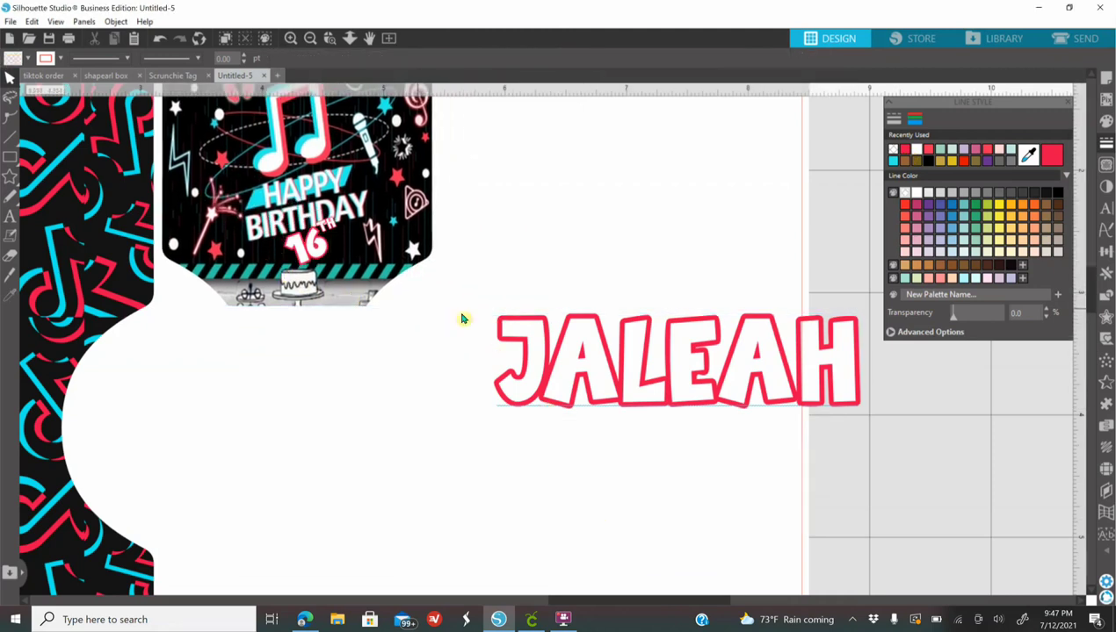
pyautogui.moveTo(475, 275); pyautogui.dragTo(643, 427)
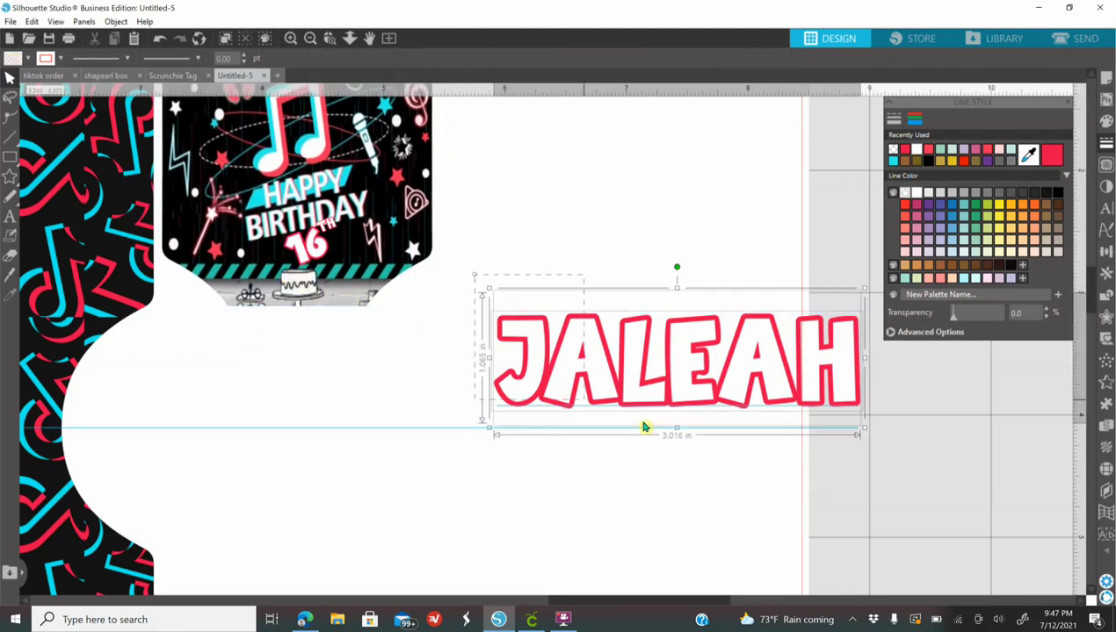
pyautogui.moveTo(924, 414); pyautogui.dragTo(918, 412)
pyautogui.rightClick(815, 400)
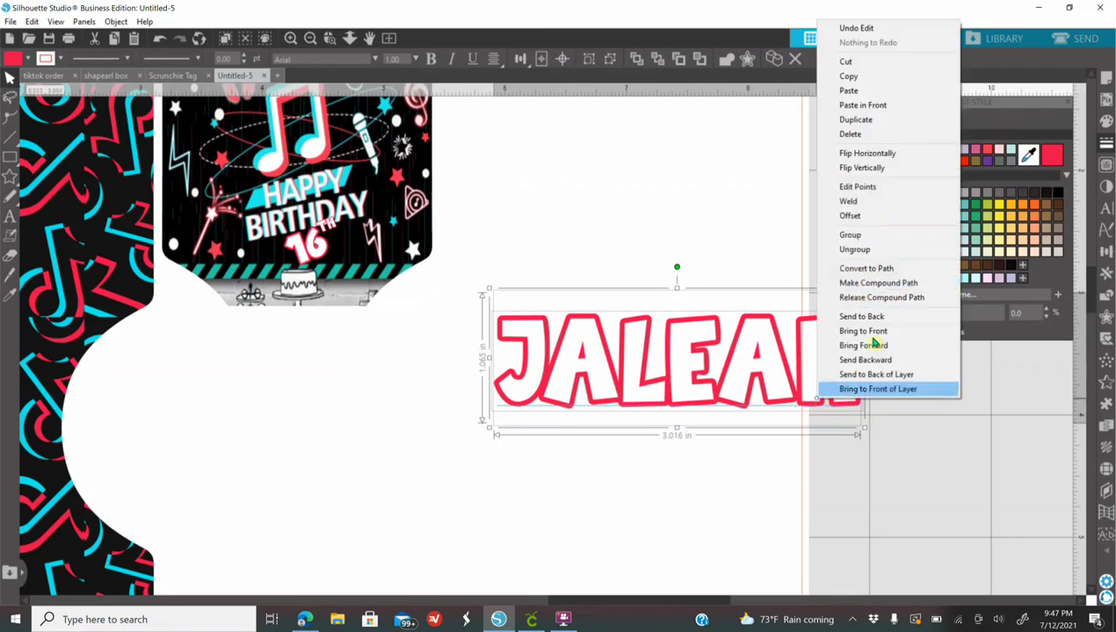
pyautogui.click(852, 235)
# - Move the grouped name farther from the front panel and reposition the "16TH" just left of "HAPPY"
pyautogui.moveTo(715, 391); pyautogui.dragTo(815, 461)
pyautogui.moveTo(330, 261); pyautogui.dragTo(303, 264)
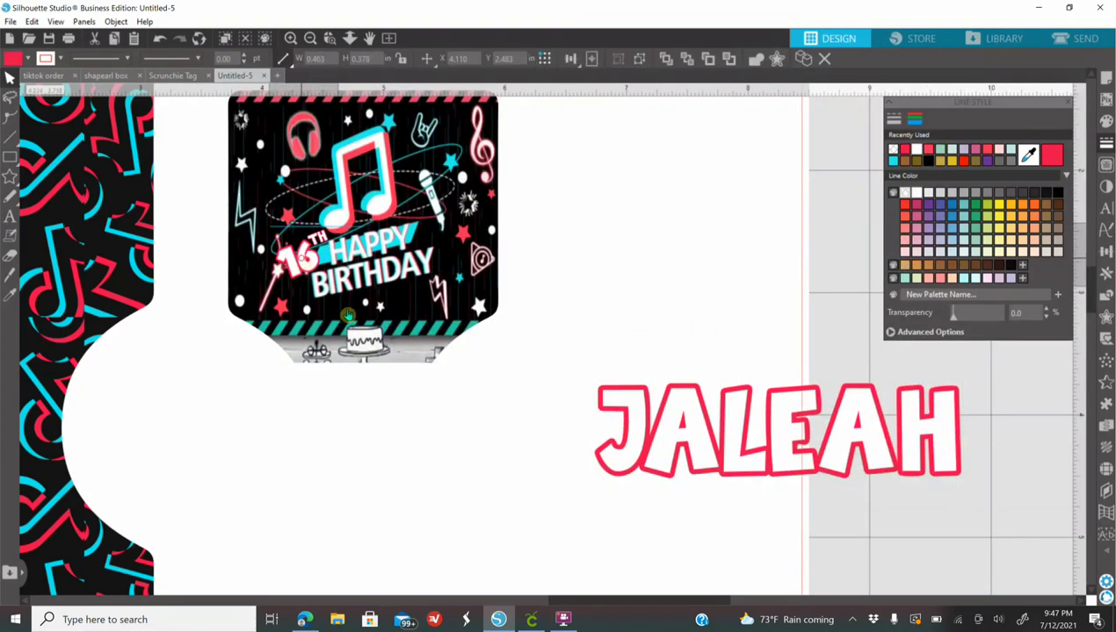
# - Move the grouped name onto the front panel and shrink it to about 1 in wide beneath the right part of "BIRTHDAY"
pyautogui.moveTo(709, 435); pyautogui.dragTo(393, 320)
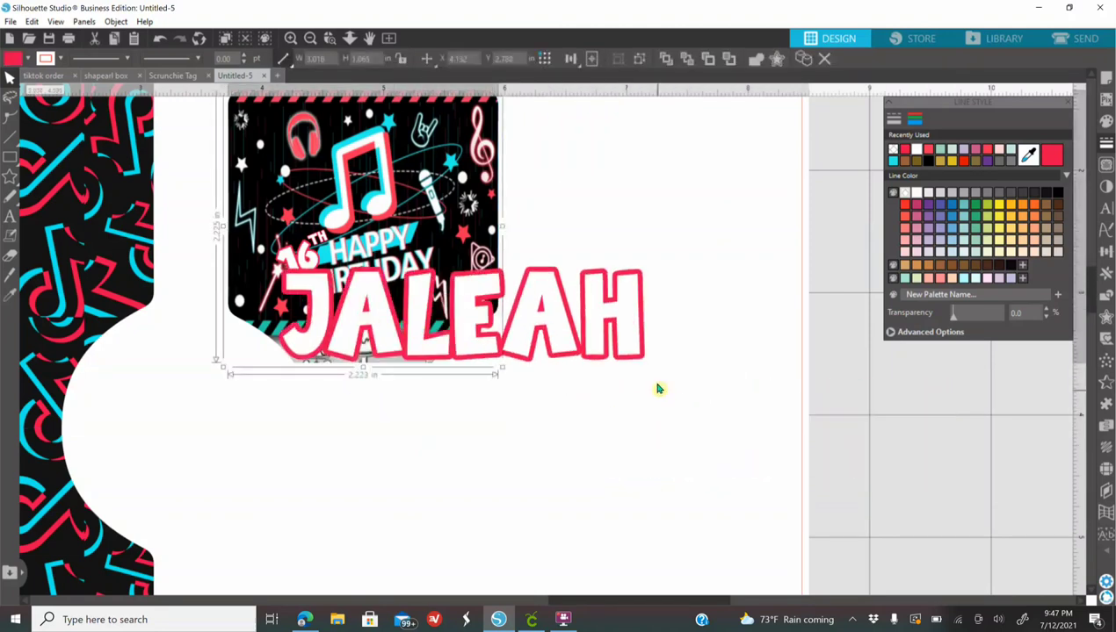
pyautogui.click(629, 360)
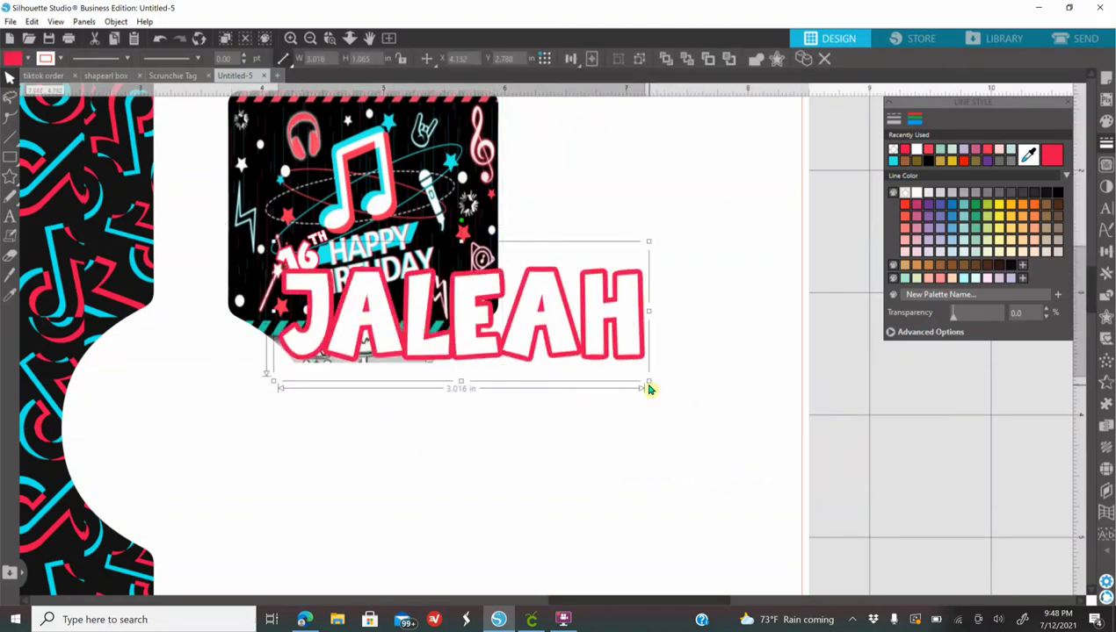
pyautogui.moveTo(642, 383); pyautogui.dragTo(465, 315)
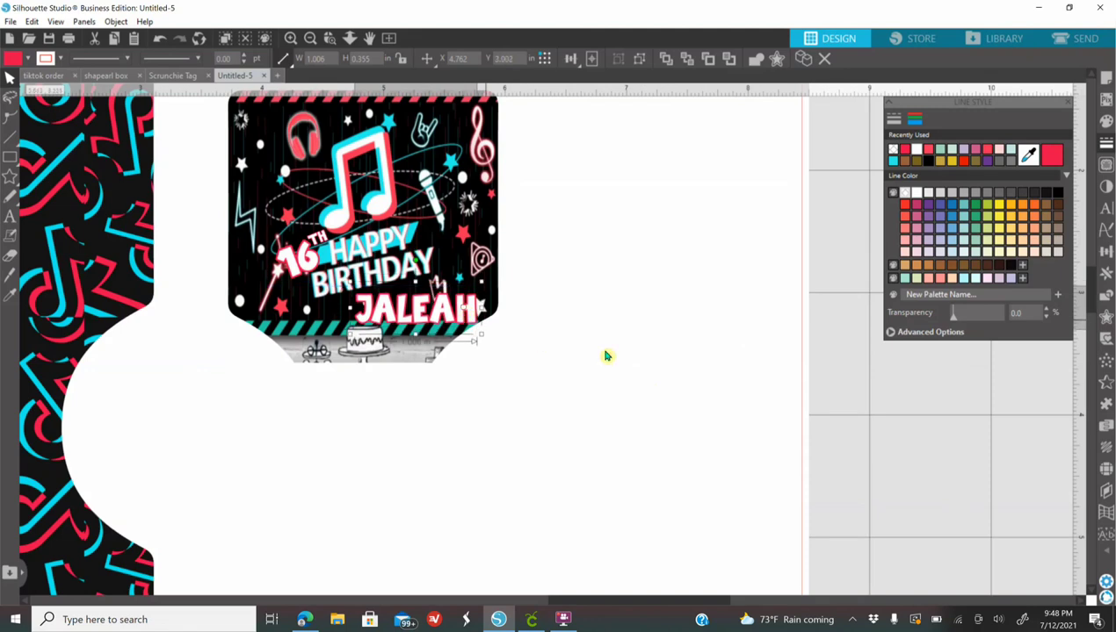
# - Nudge the grouped name slightly up and right so it sits just beneath "BIRTHDAY" on the front panel
pyautogui.press('Up')
pyautogui.press('Up')
pyautogui.press('Up')
pyautogui.press('Up')
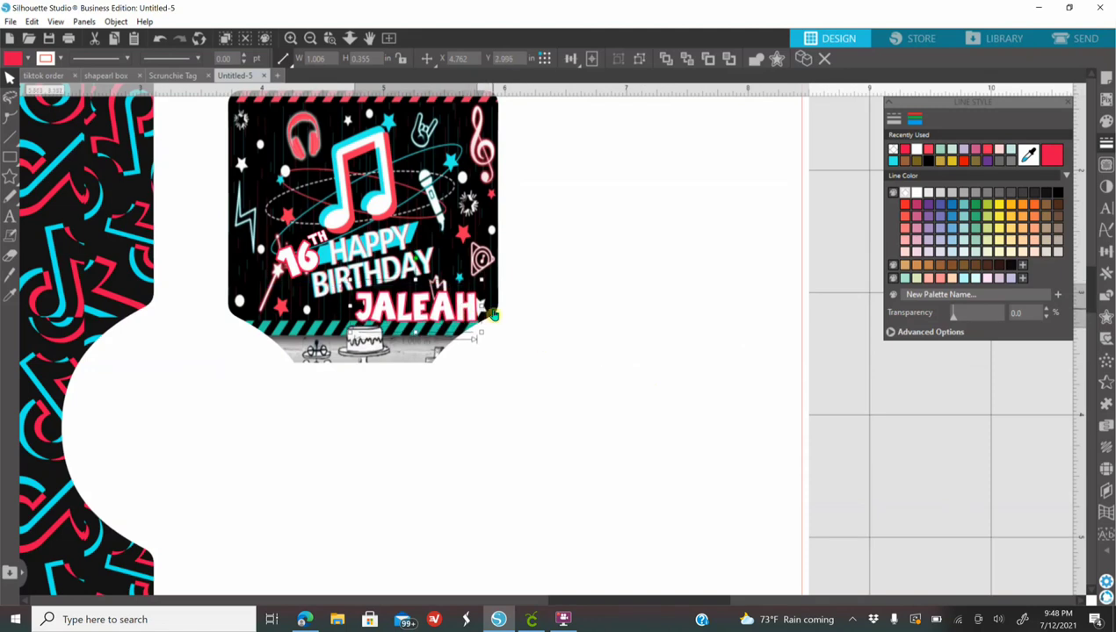
pyautogui.press('Right')
pyautogui.press('Right')
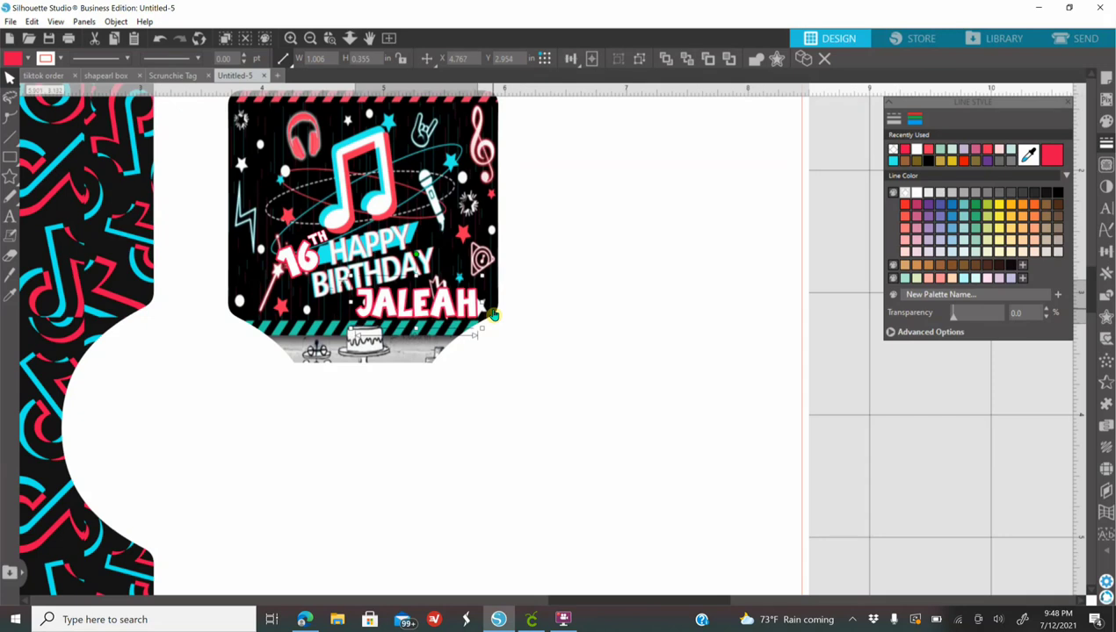
# - Move the patterned tag clear of the front panel and group all the front panel's artwork and text
pyautogui.scroll(2, 538, 331)
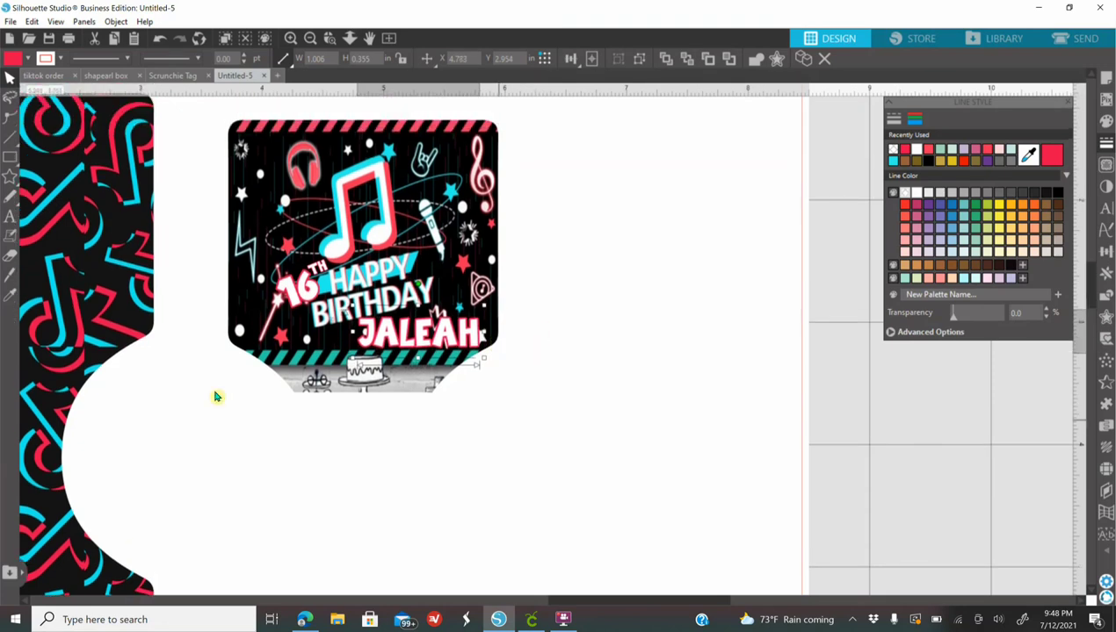
pyautogui.click(160, 245)
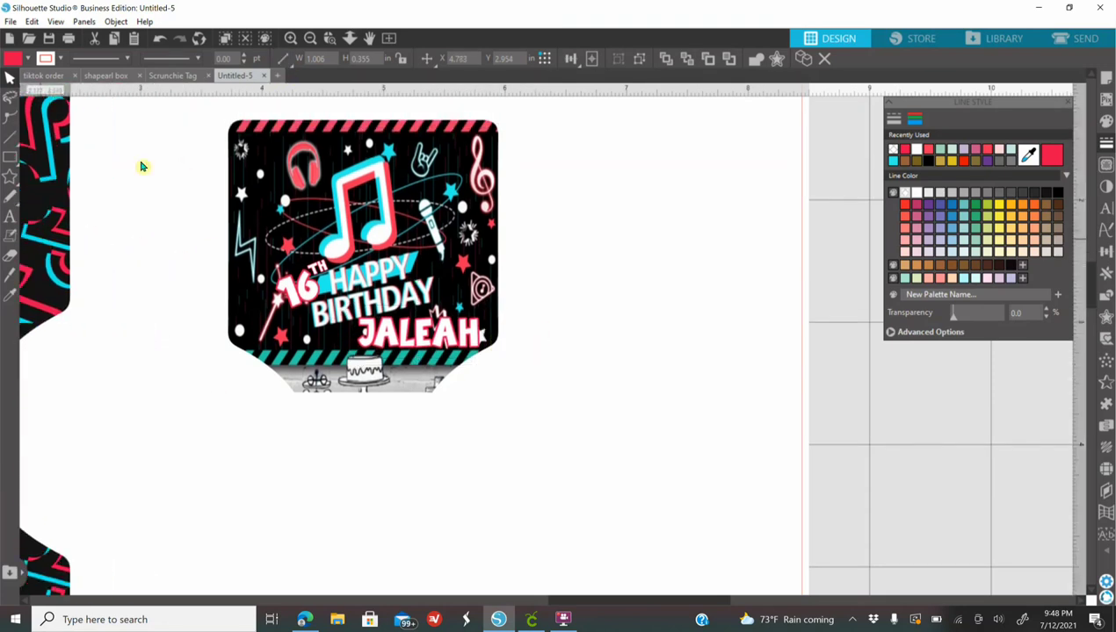
pyautogui.moveTo(144, 114); pyautogui.dragTo(589, 431)
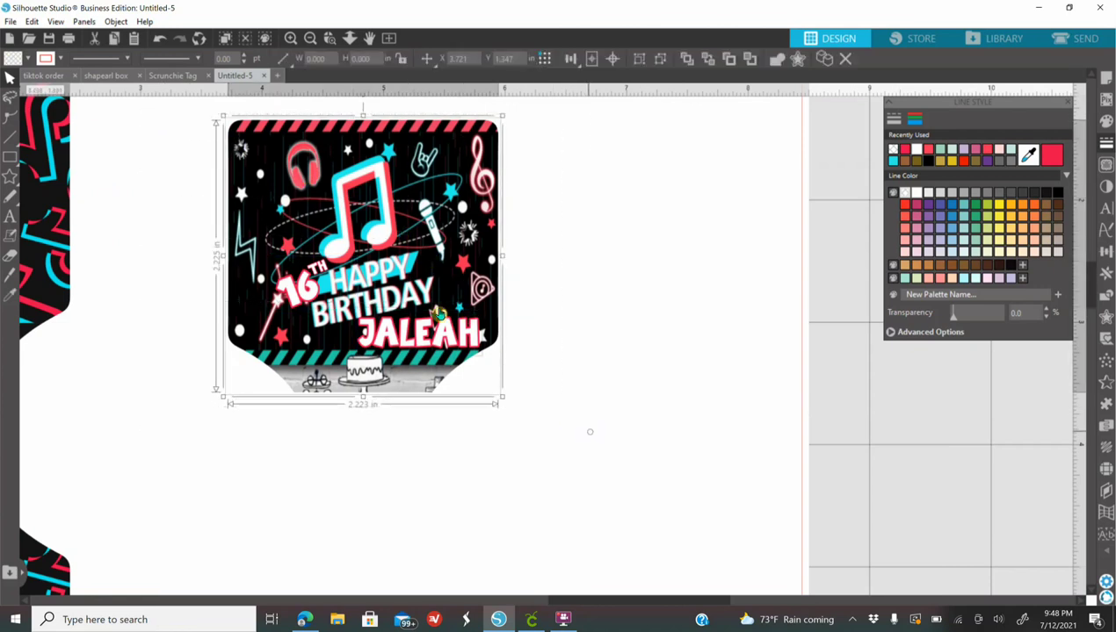
pyautogui.rightClick(407, 225)
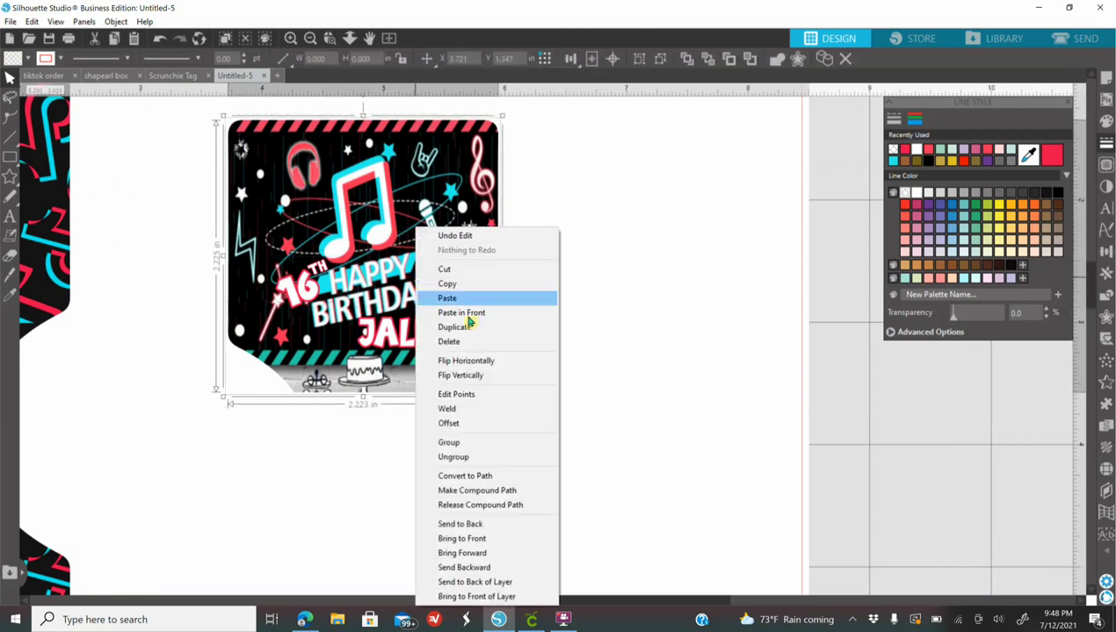
pyautogui.click(473, 444)
# - Move the patterned tag behind the grouped front panel and nudge the panel until it is centred on the tag's upper end
pyautogui.moveTo(47, 219); pyautogui.dragTo(416, 227)
pyautogui.press('Up')
pyautogui.press('Up')
pyautogui.press('Up')
pyautogui.press('Up')
pyautogui.press('Up')
pyautogui.press('Down')
pyautogui.press('Down')
pyautogui.press('Right')
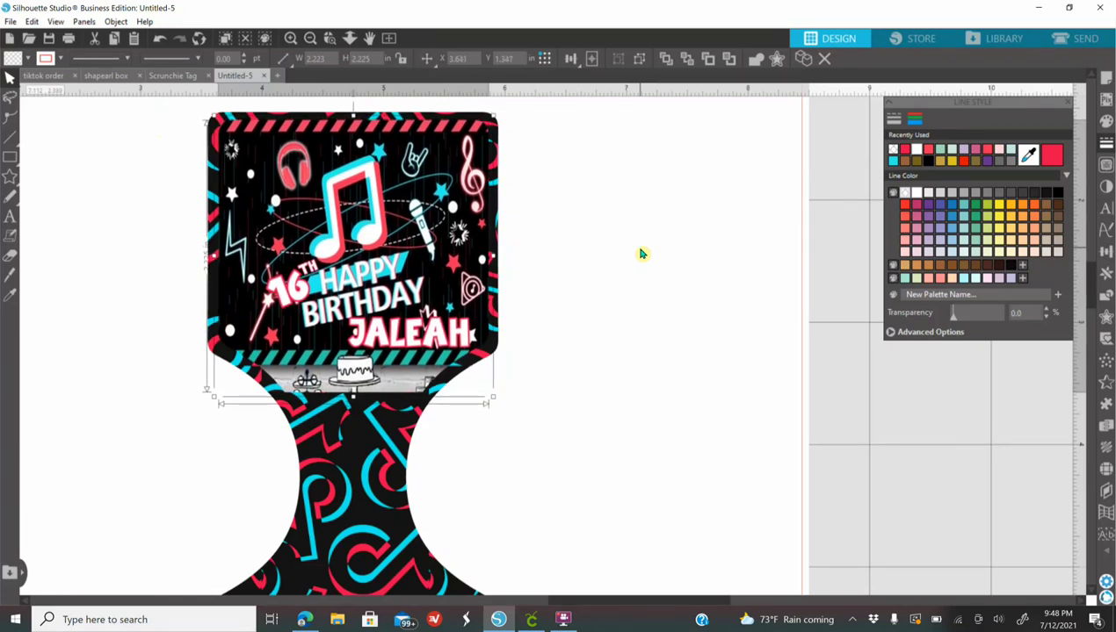
pyautogui.press('Down')
# - Duplicate the grouped front panel beside the tag and rotate the copy 180 degrees
pyautogui.rightClick(391, 242)
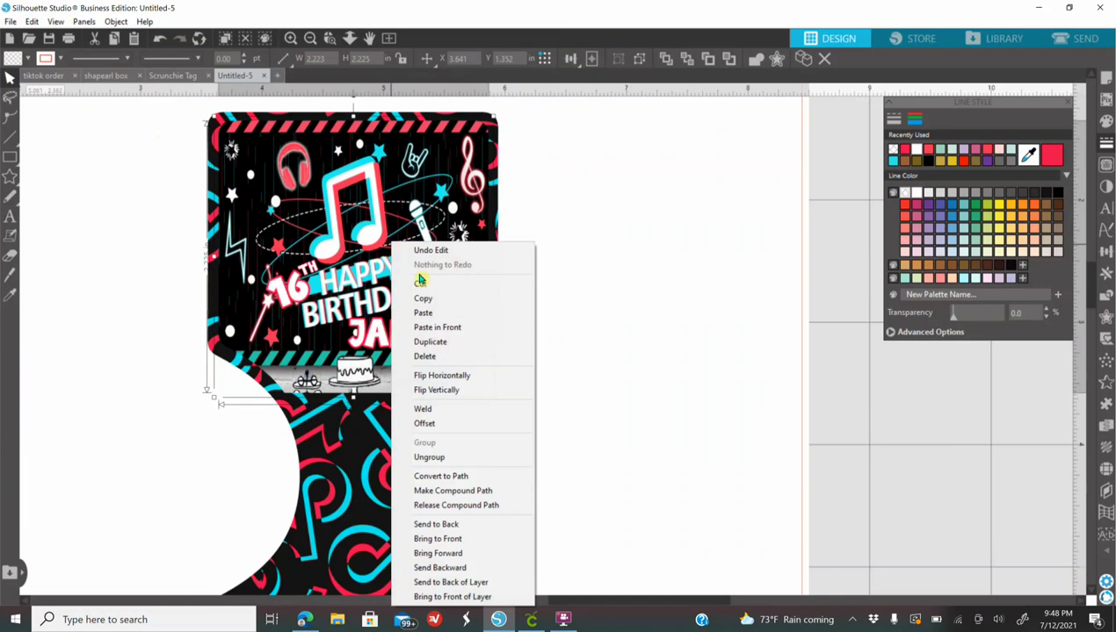
pyautogui.click(457, 348)
pyautogui.moveTo(552, 341); pyautogui.dragTo(683, 360)
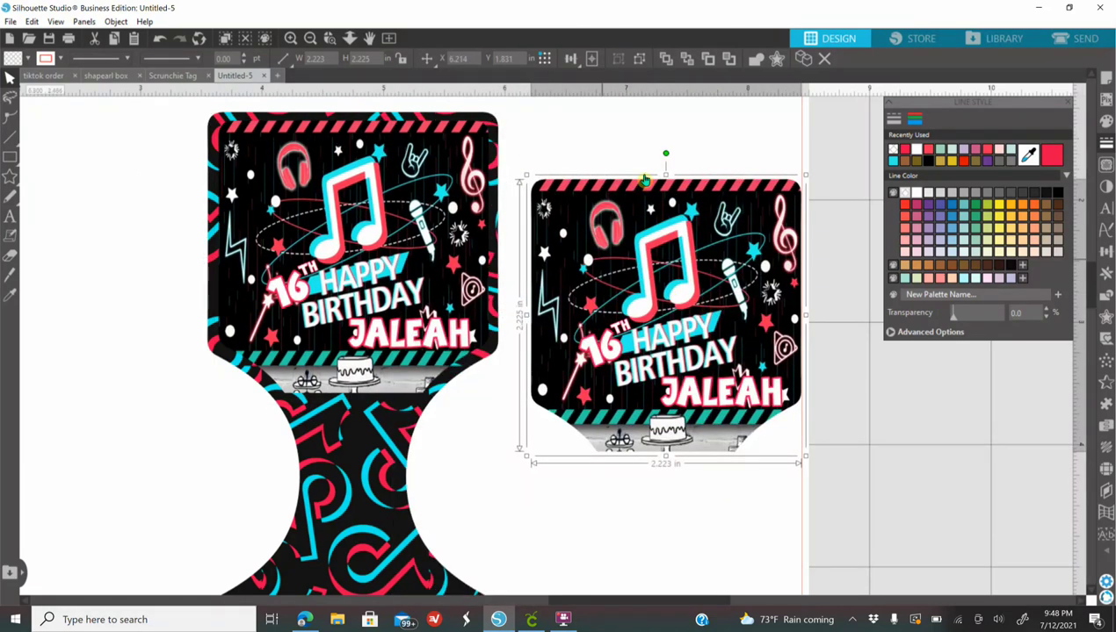
pyautogui.moveTo(664, 152); pyautogui.dragTo(666, 487)
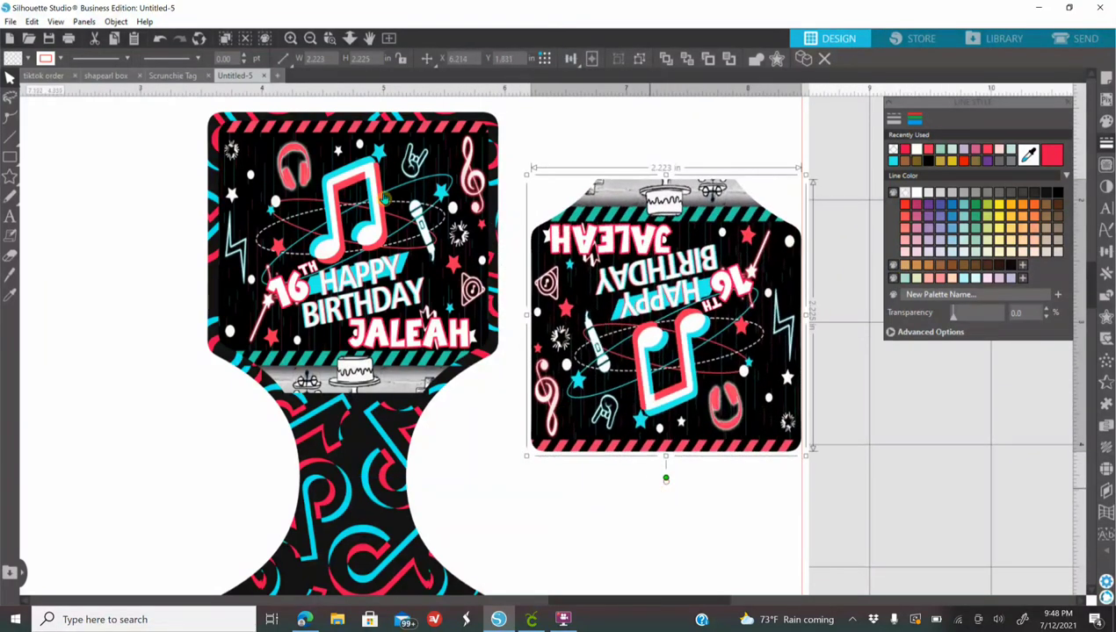
# - Place the upside-down panel copy on the tag's lower end and nudge it into the centre of the patterned border
pyautogui.click(309, 42)
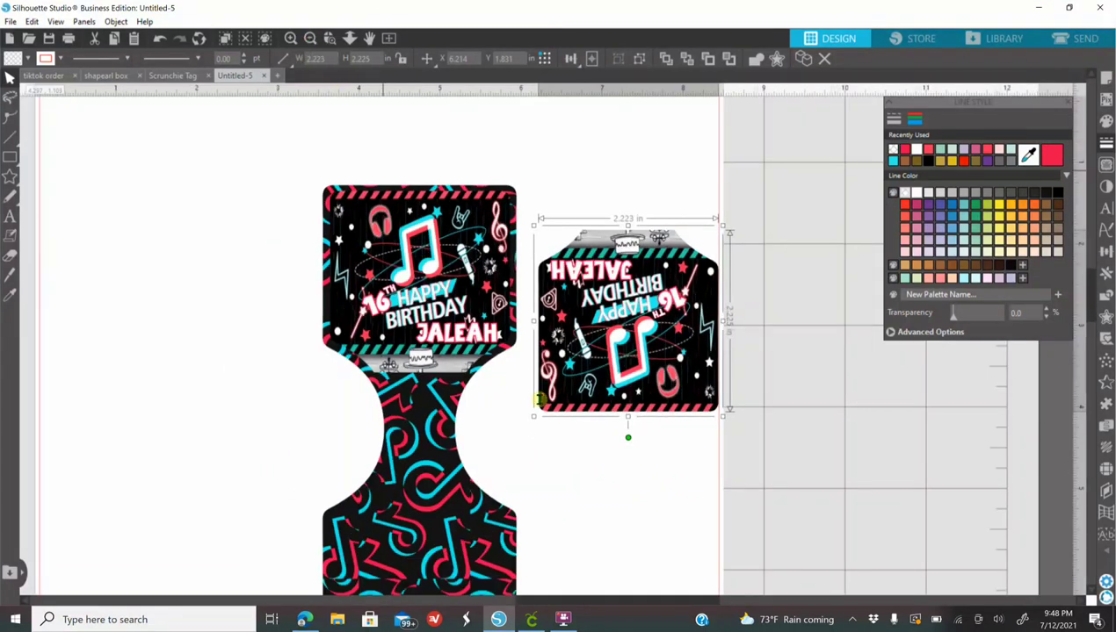
pyautogui.scroll(-3, 541, 403)
pyautogui.moveTo(660, 195); pyautogui.dragTo(454, 447)
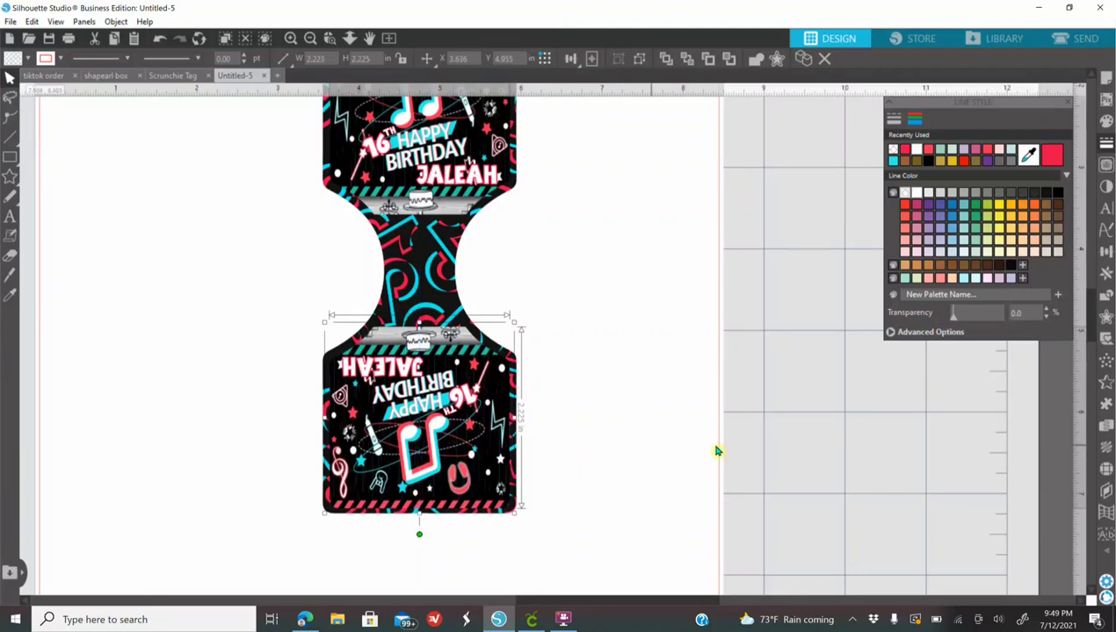
pyautogui.press('Down')
pyautogui.press('Left')
pyautogui.press('Down')
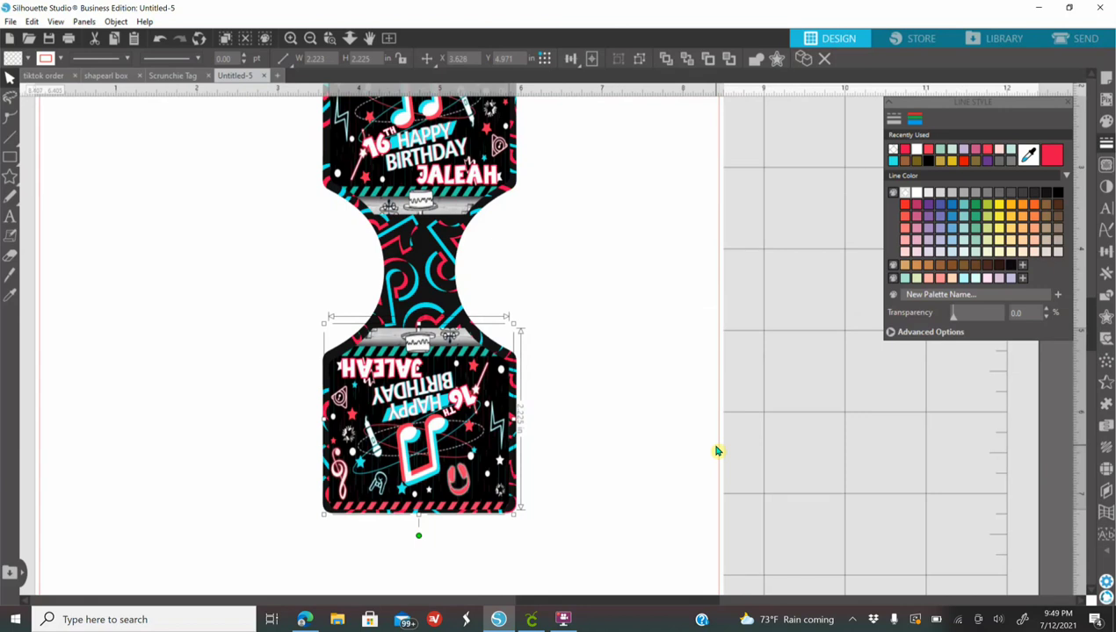
pyautogui.press('Left')
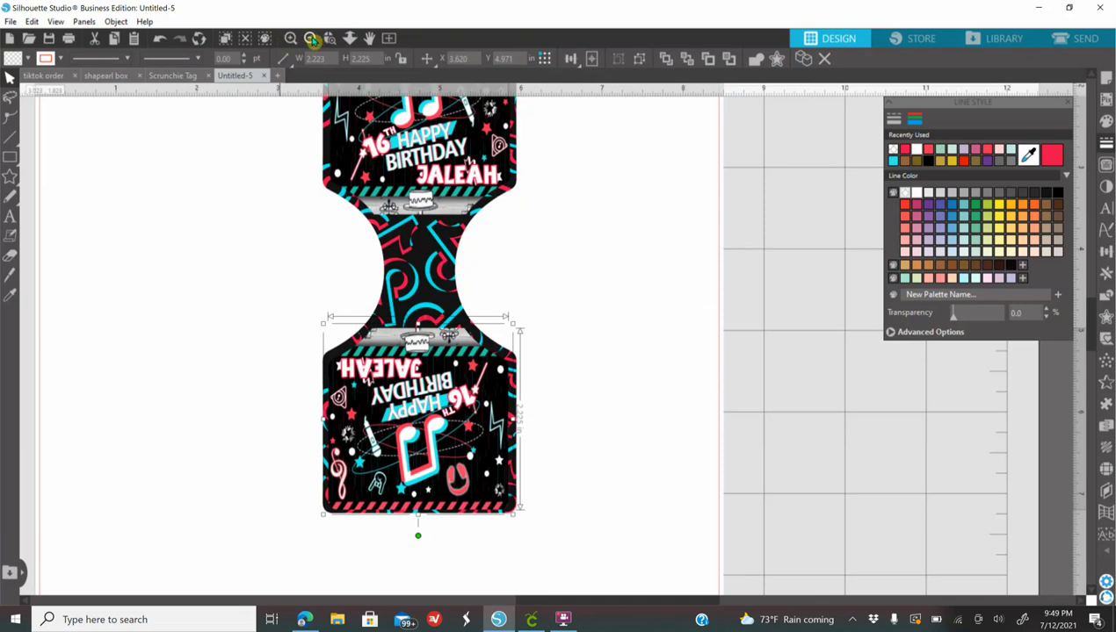
# - Group the patterned tag with both front panels and move the finished tag toward the page's left side
pyautogui.click(310, 39)
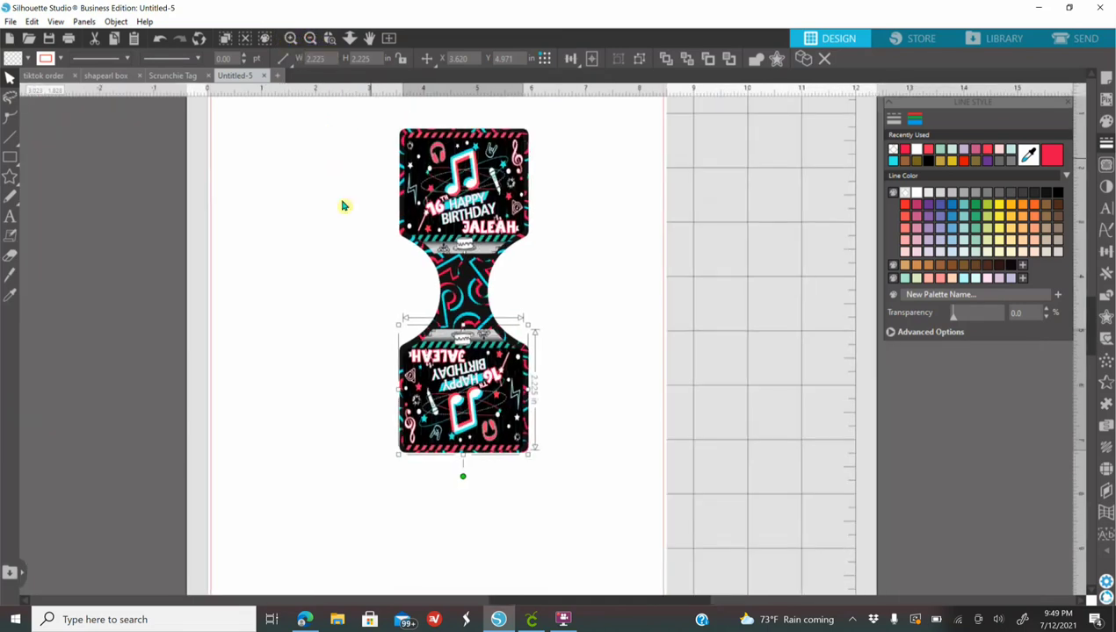
pyautogui.click(290, 126)
pyautogui.moveTo(294, 121); pyautogui.dragTo(641, 538)
pyautogui.rightClick(471, 400)
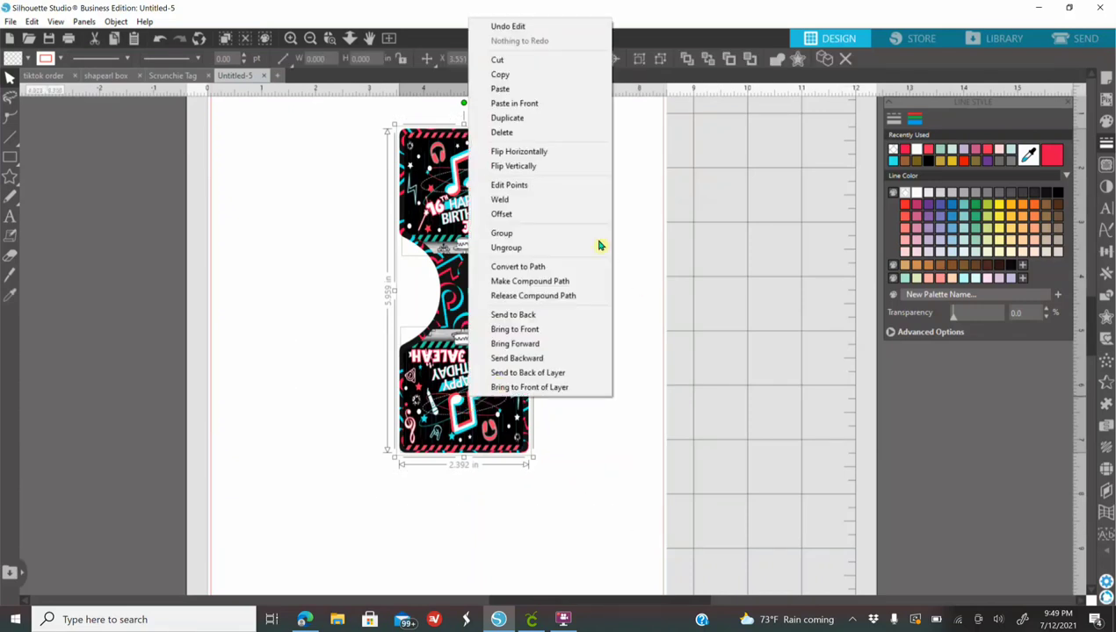
pyautogui.click(528, 233)
pyautogui.moveTo(490, 404); pyautogui.dragTo(419, 421)
pyautogui.moveTo(311, 454)
pyautogui.mouseDown()
pyautogui.moveTo(429, 510)
pyautogui.moveTo(303, 457)
pyautogui.mouseUp()
pyautogui.scroll(1, 667, 439)
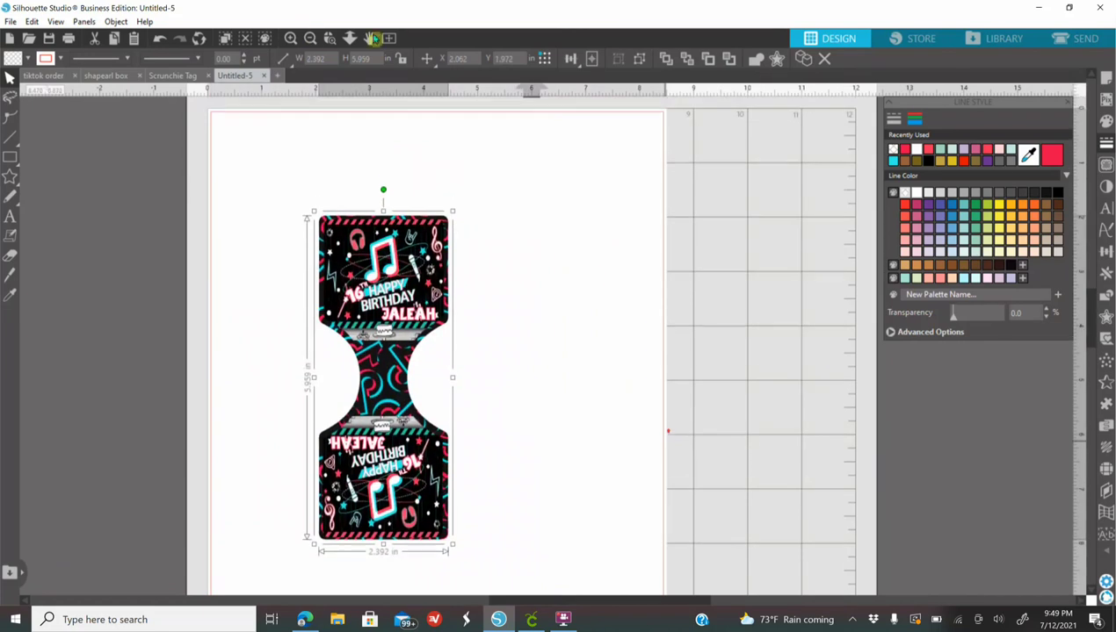
# - Open the page setup and check the media size options, keeping Letter (8.500 x 11.000 in)
pyautogui.click(310, 37)
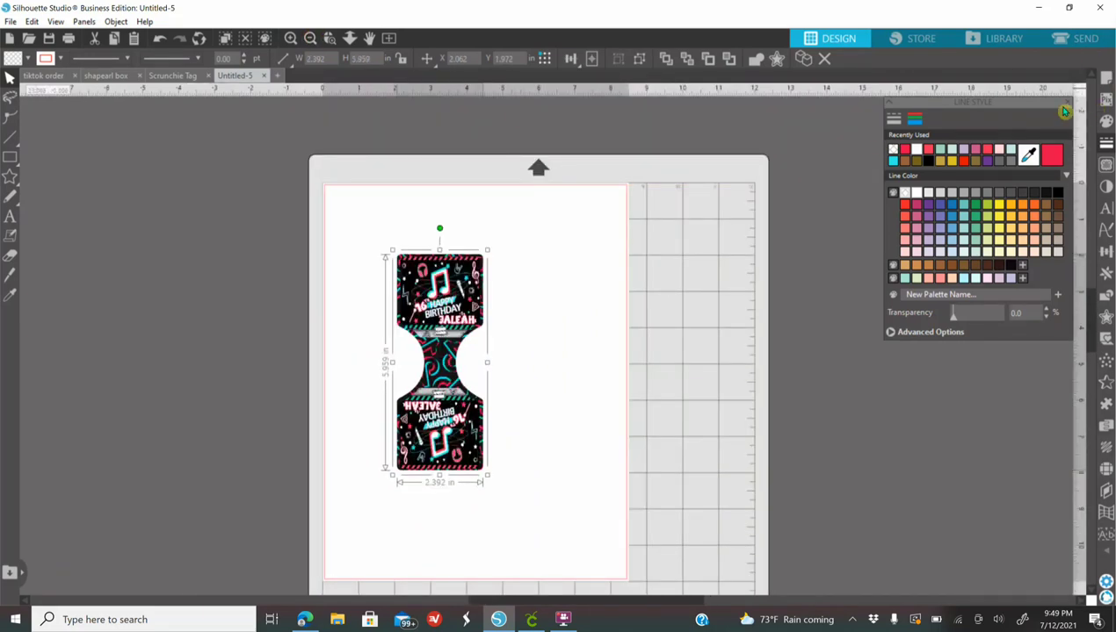
pyautogui.click(1108, 78)
pyautogui.click(1108, 78)
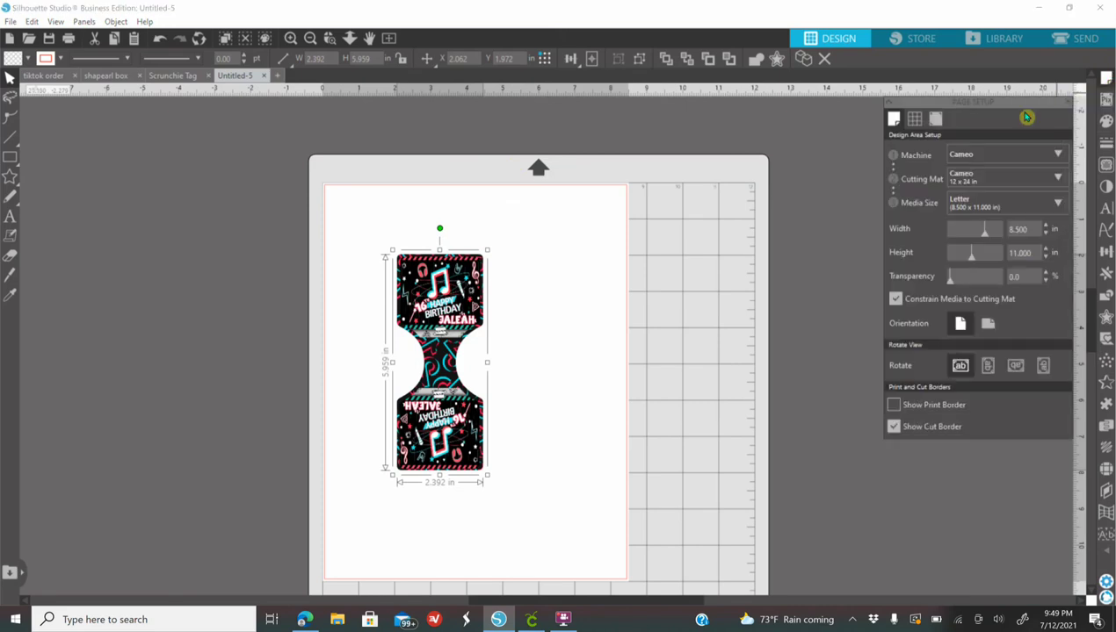
pyautogui.click(1041, 211)
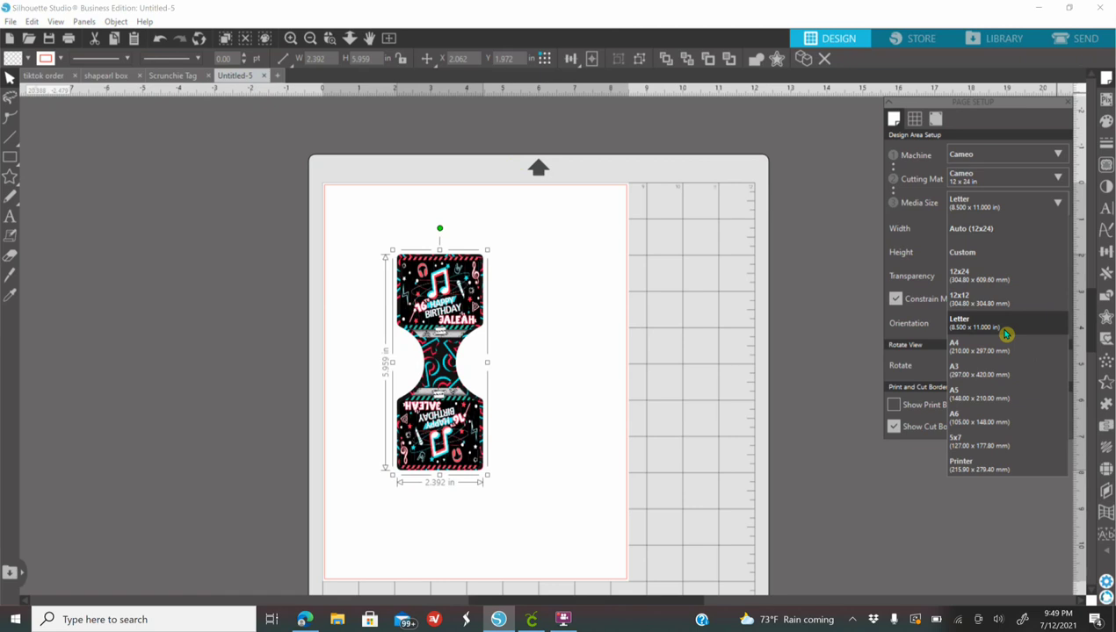
pyautogui.click(809, 284)
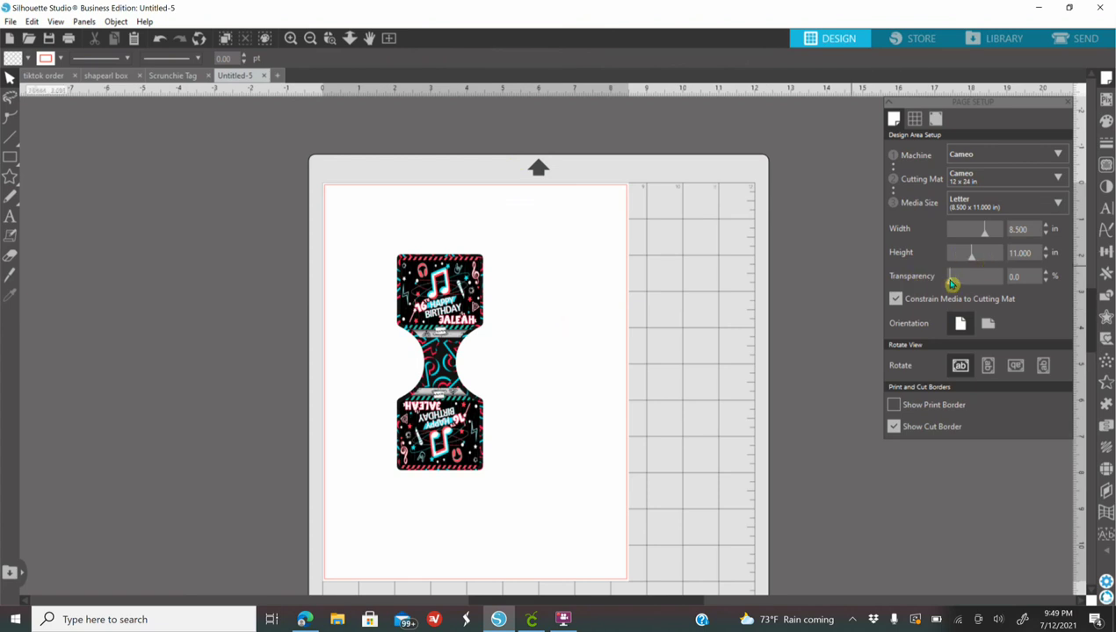
# - Try the page transparency at 100% and return it to 0%
pyautogui.moveTo(951, 289)
pyautogui.mouseDown()
pyautogui.moveTo(1006, 288)
pyautogui.moveTo(951, 294)
pyautogui.mouseUp()
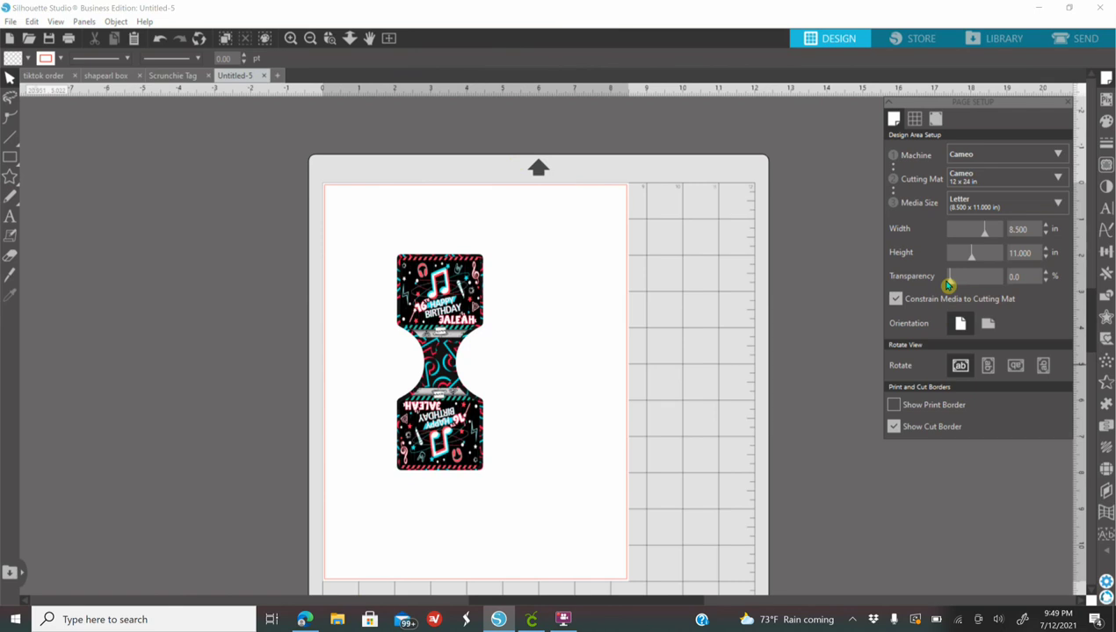
pyautogui.moveTo(955, 288); pyautogui.dragTo(1030, 296)
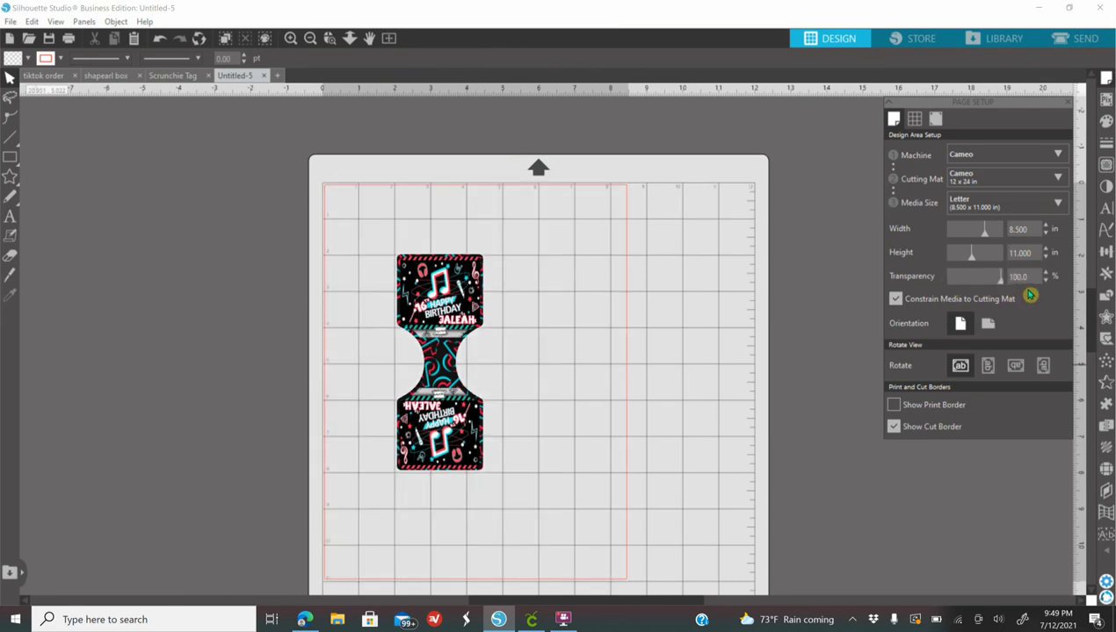
pyautogui.moveTo(960, 292); pyautogui.dragTo(889, 299)
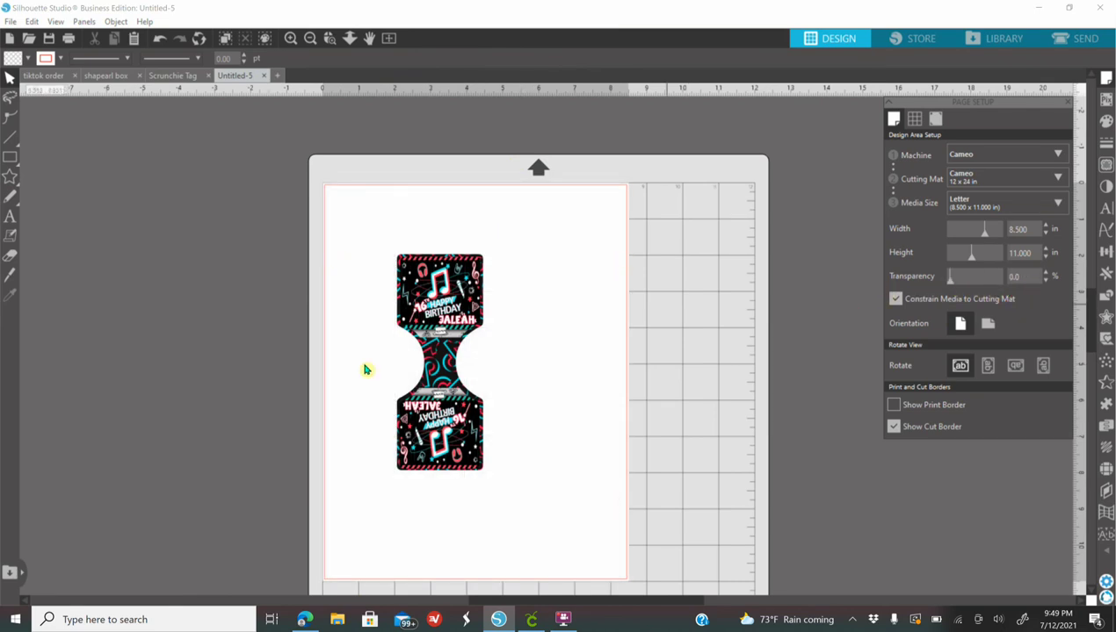
# - Move the finished tag to the page's upper-left corner and duplicate it twice to make a row of three
pyautogui.moveTo(454, 436); pyautogui.dragTo(397, 375)
pyautogui.rightClick(395, 376)
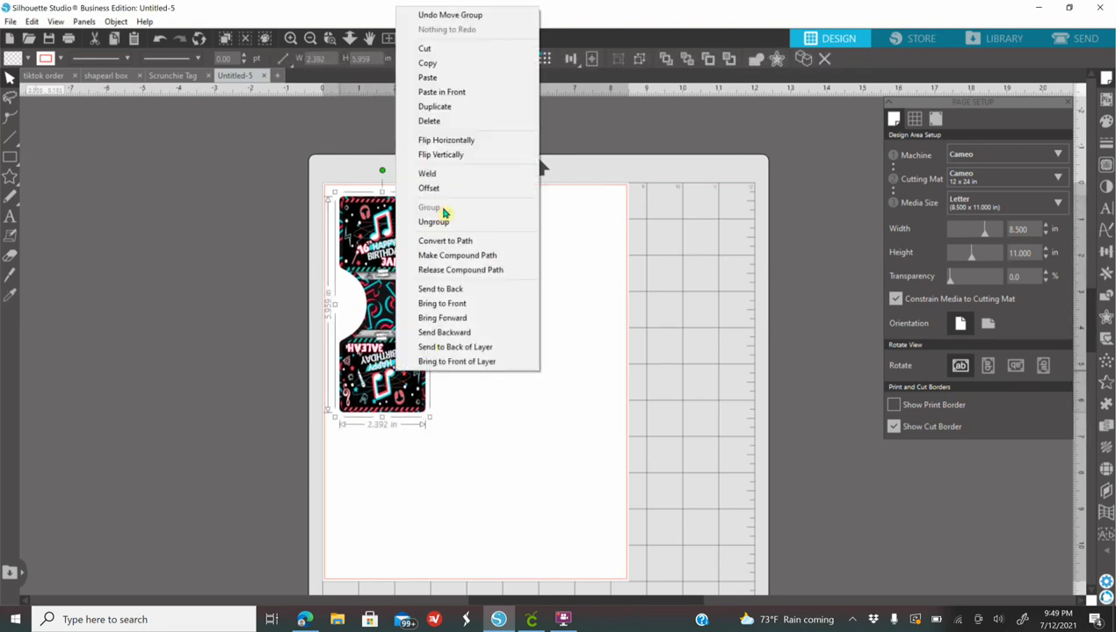
pyautogui.click(466, 106)
pyautogui.moveTo(405, 362); pyautogui.dragTo(490, 364)
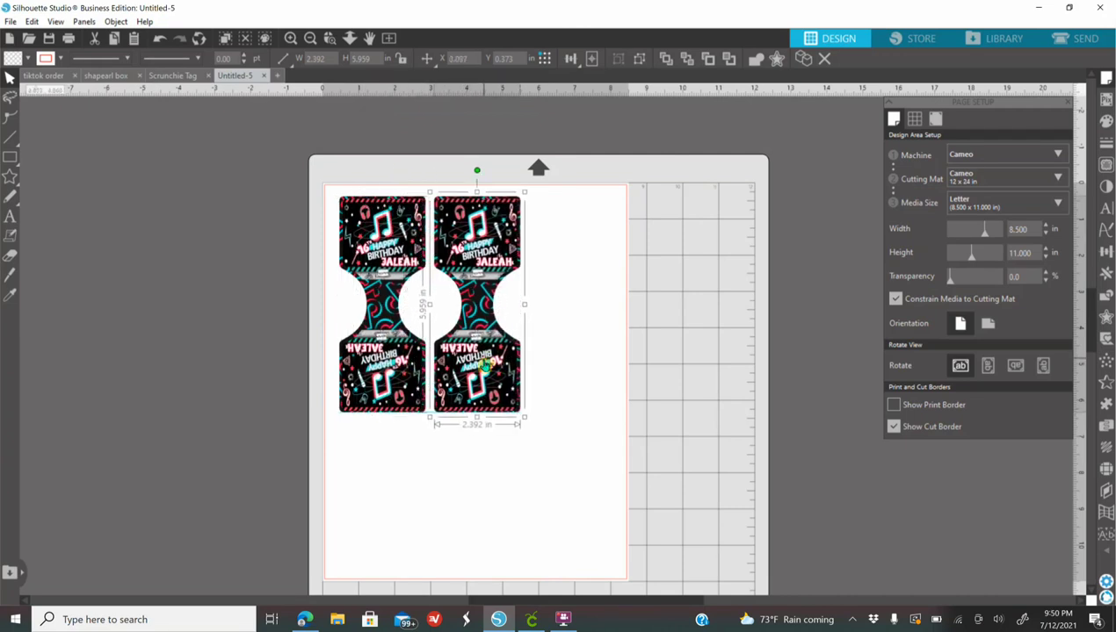
pyautogui.rightClick(485, 362)
pyautogui.click(573, 344)
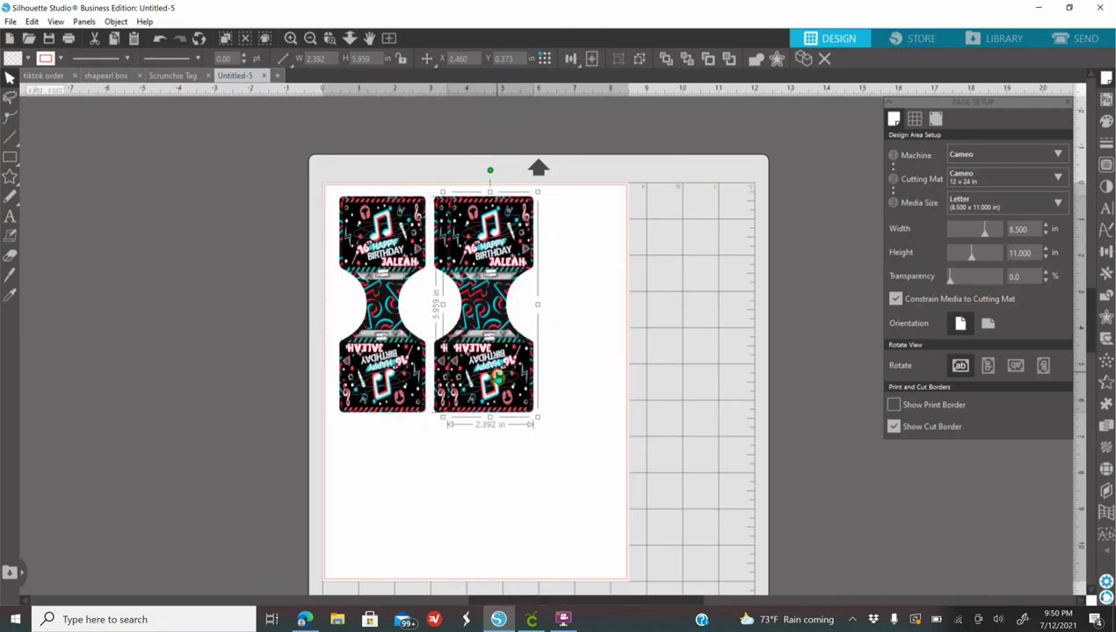
pyautogui.moveTo(546, 378); pyautogui.dragTo(627, 377)
# - Duplicate the third tag, rotate the copy 90 degrees and centre it beneath the row of three
pyautogui.rightClick(581, 373)
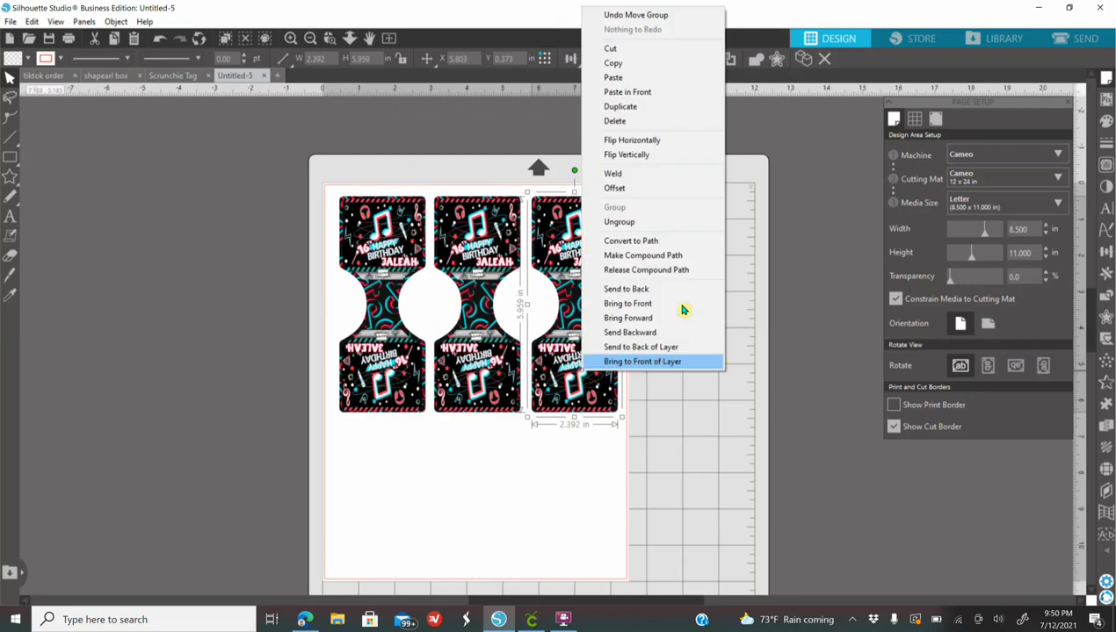
pyautogui.click(650, 106)
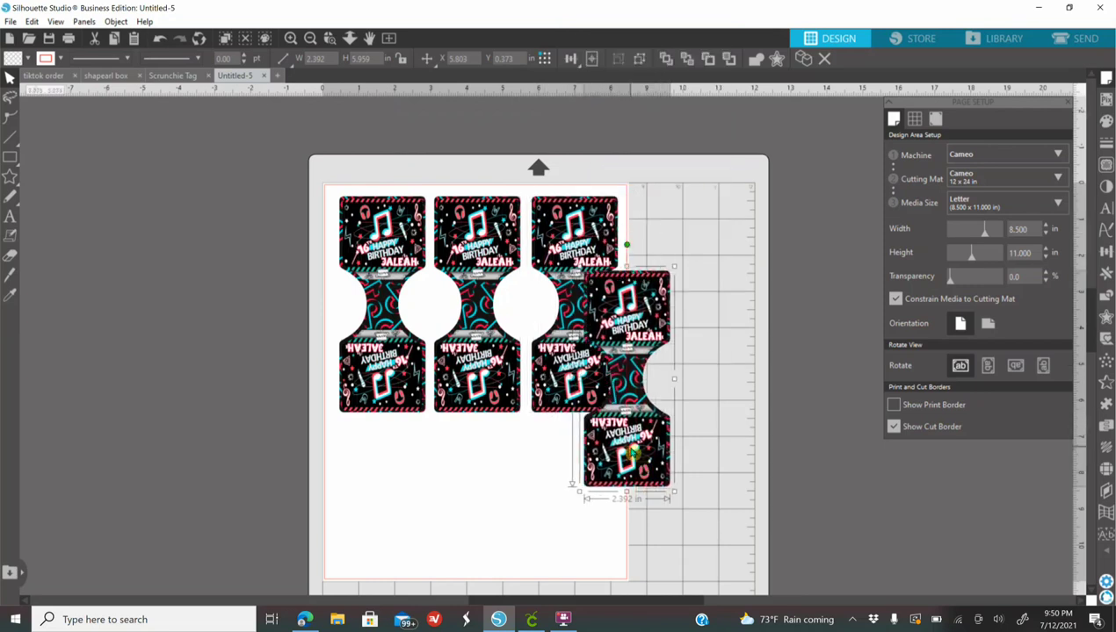
pyautogui.moveTo(626, 244); pyautogui.dragTo(790, 384)
pyautogui.moveTo(599, 418); pyautogui.dragTo(432, 502)
pyautogui.moveTo(536, 460); pyautogui.dragTo(553, 483)
pyautogui.click(371, 167)
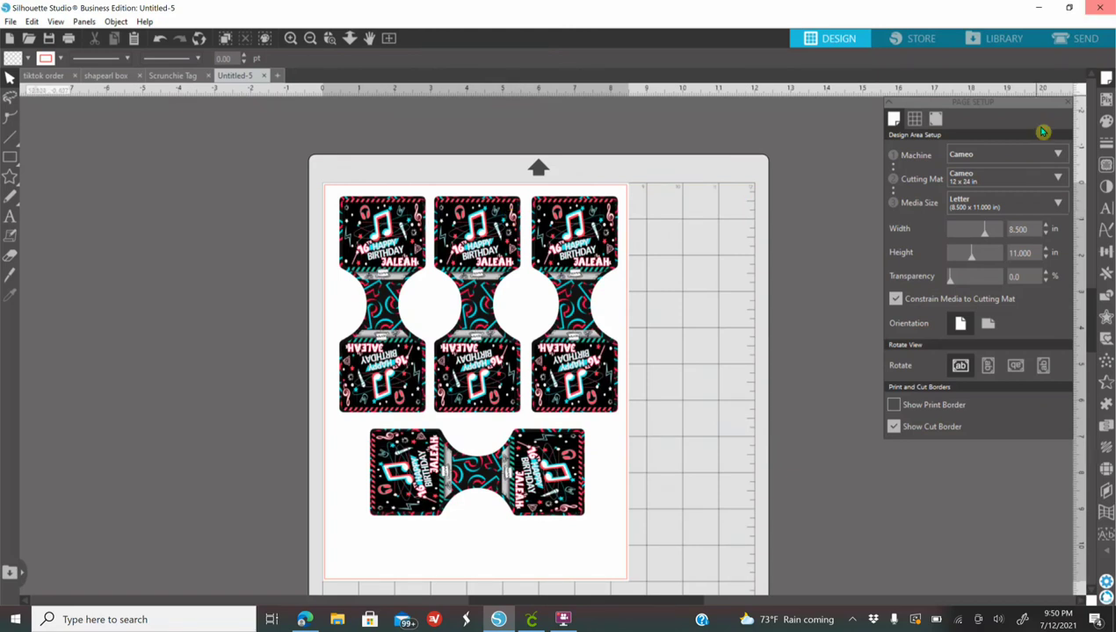
# - Turn on registration marks and set their thickness to 1.00
pyautogui.click(934, 119)
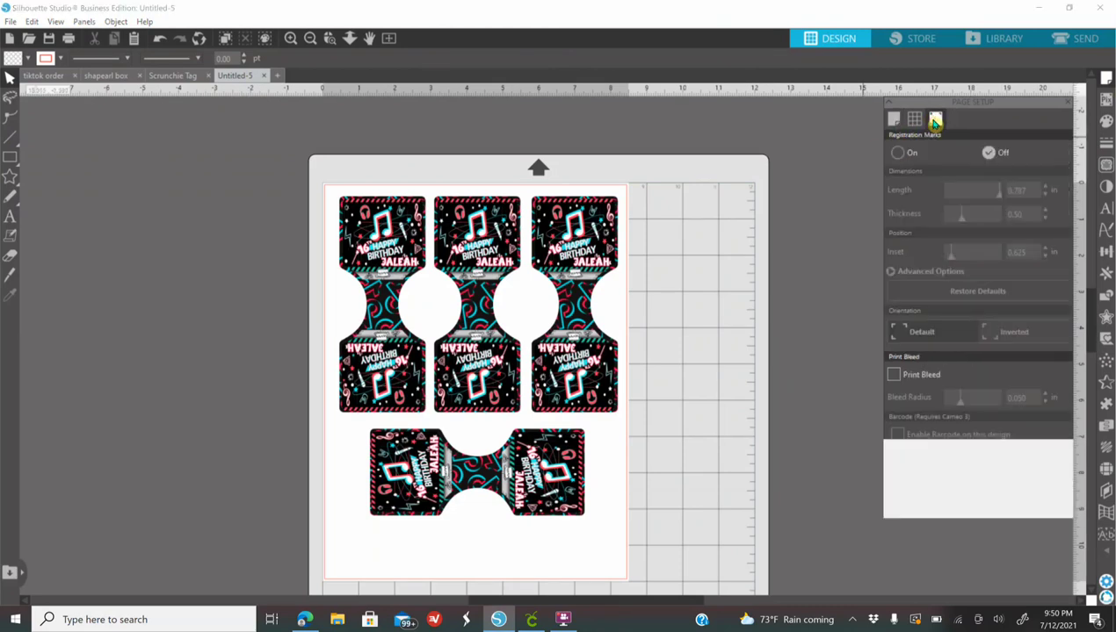
pyautogui.click(898, 154)
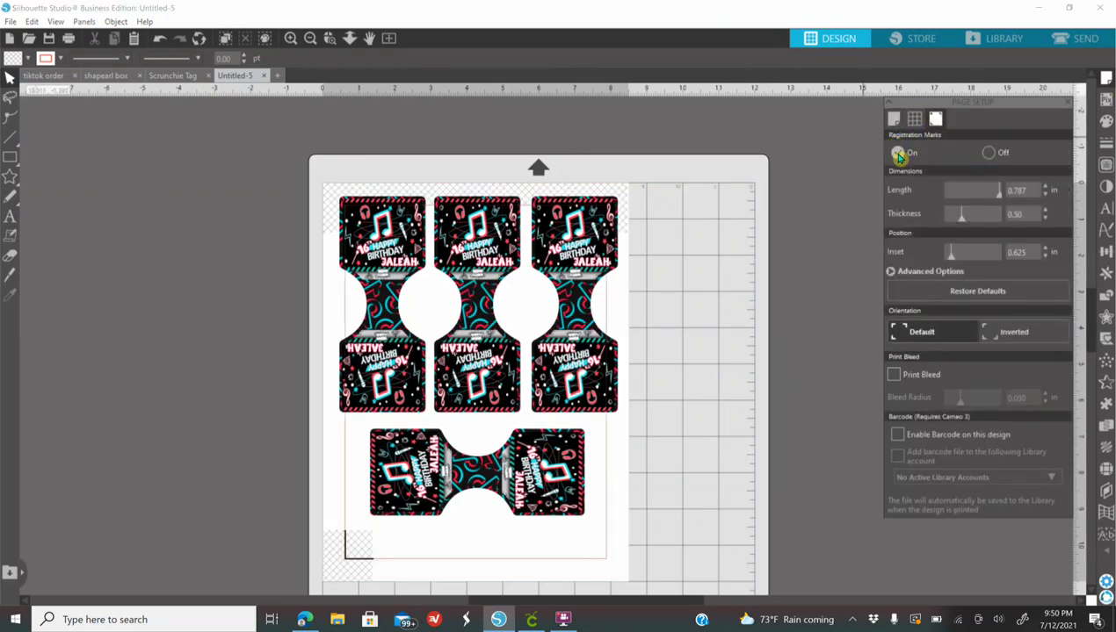
pyautogui.click(1044, 211)
# - Move the three upright tags off the page and place the sideways tag at the top of the area inside the registration marks
pyautogui.moveTo(378, 344); pyautogui.dragTo(253, 404)
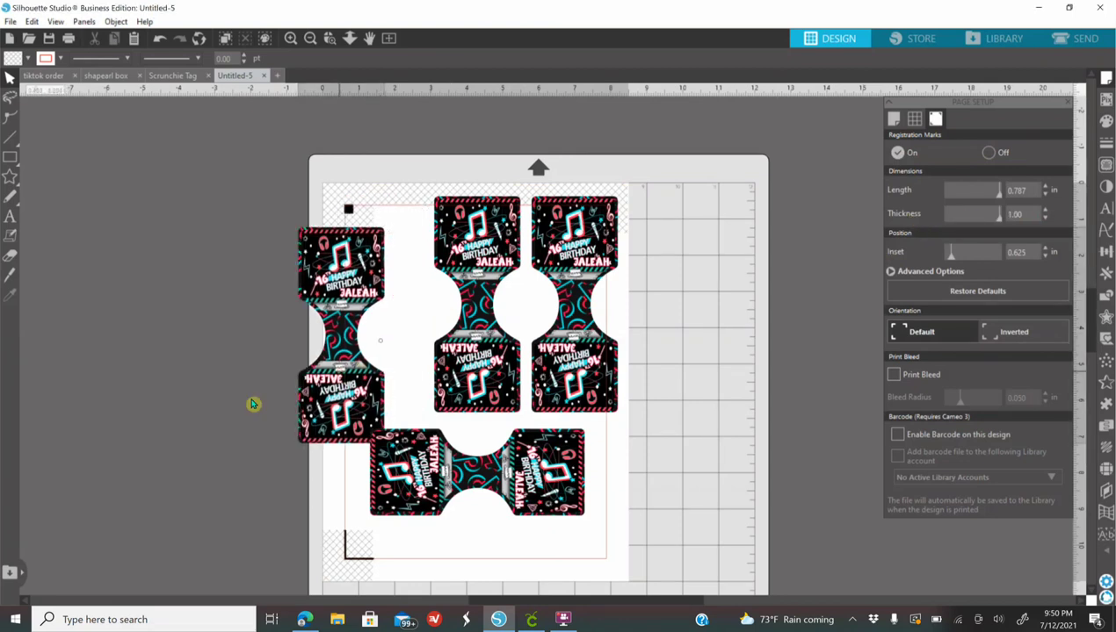
pyautogui.moveTo(487, 337); pyautogui.dragTo(316, 401)
pyautogui.moveTo(574, 304); pyautogui.dragTo(525, 331)
pyautogui.moveTo(201, 386); pyautogui.dragTo(144, 375)
pyautogui.moveTo(298, 378); pyautogui.dragTo(158, 382)
pyautogui.moveTo(517, 473); pyautogui.dragTo(514, 282)
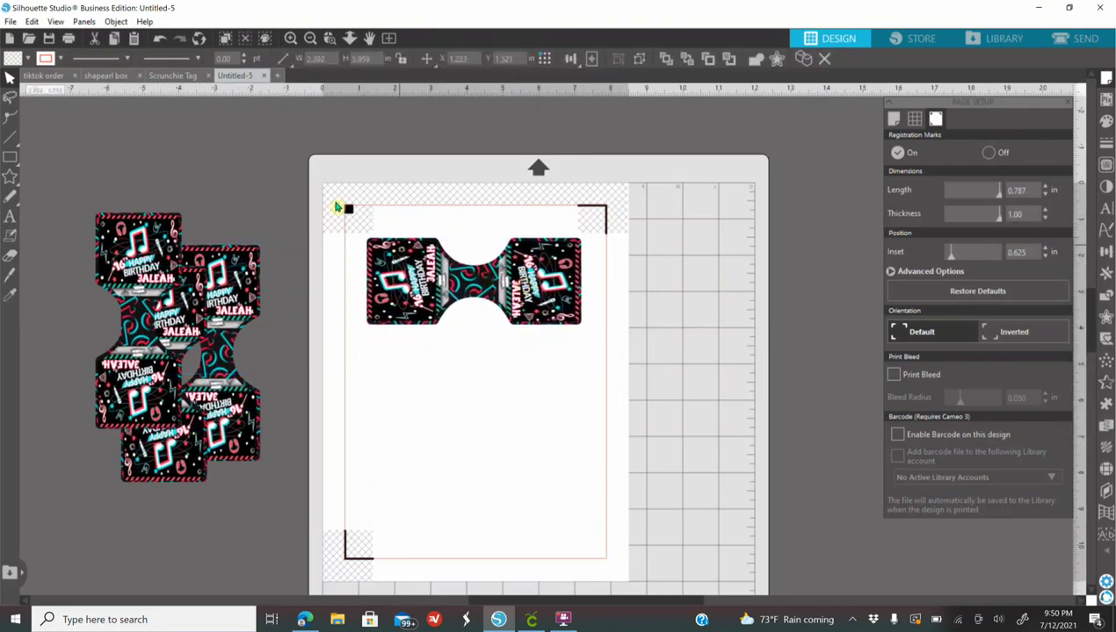
pyautogui.click(619, 331)
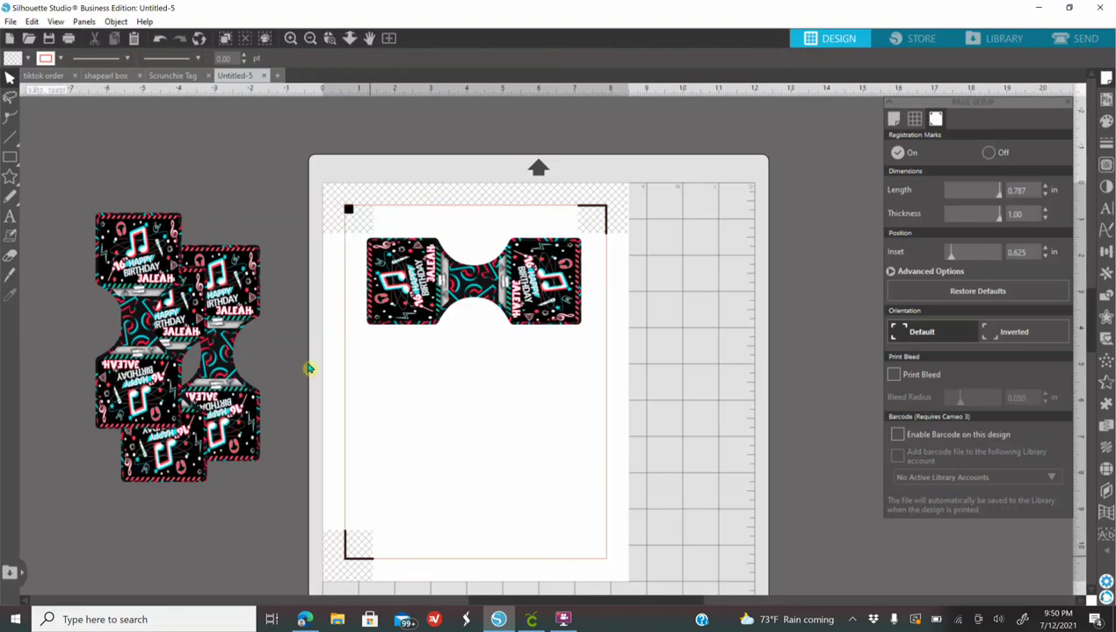
# - Raise the sideways tag near the upper registration border and duplicate it three times to form a vertical column of four tags
pyautogui.moveTo(546, 300); pyautogui.dragTo(557, 275)
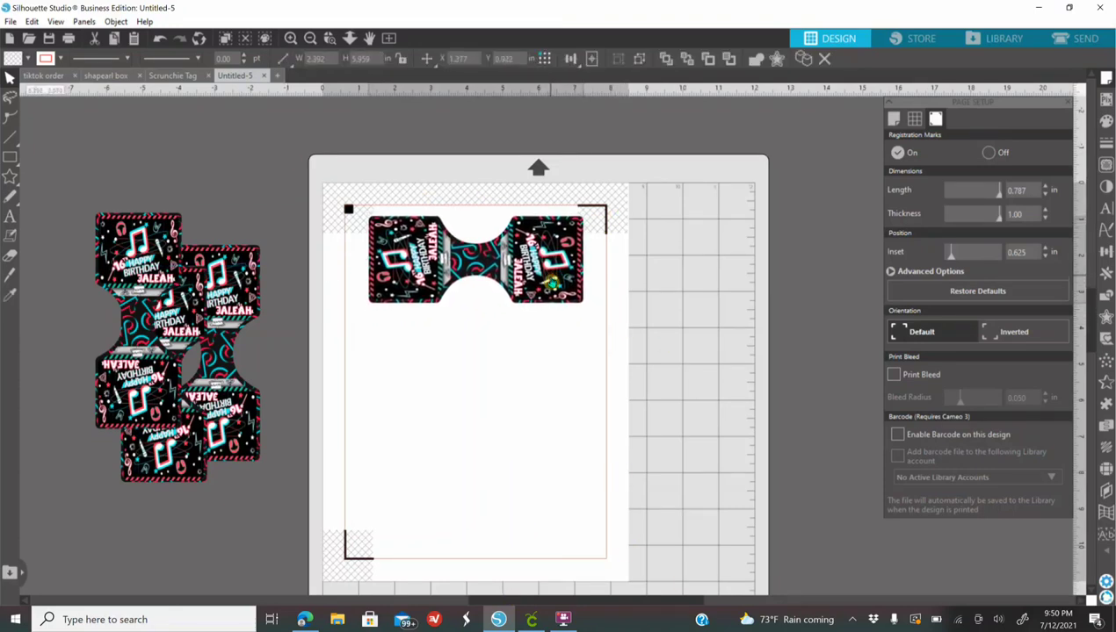
pyautogui.rightClick(553, 276)
pyautogui.click(590, 341)
pyautogui.moveTo(543, 336); pyautogui.dragTo(543, 360)
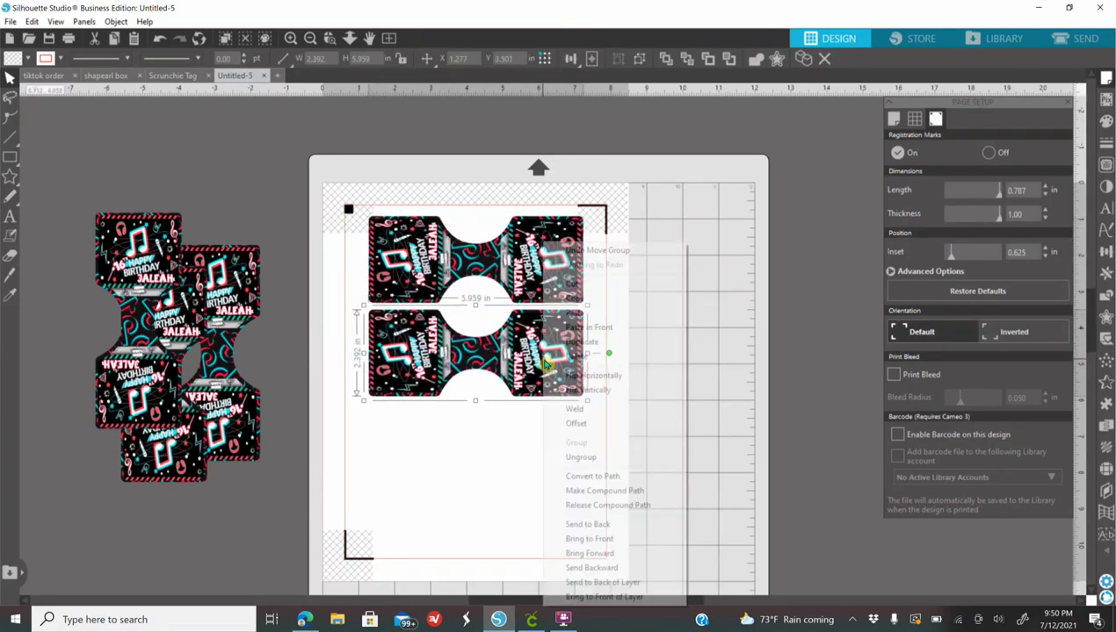
pyautogui.rightClick(540, 357)
pyautogui.click(605, 342)
pyautogui.moveTo(545, 360); pyautogui.dragTo(542, 456)
pyautogui.rightClick(539, 456)
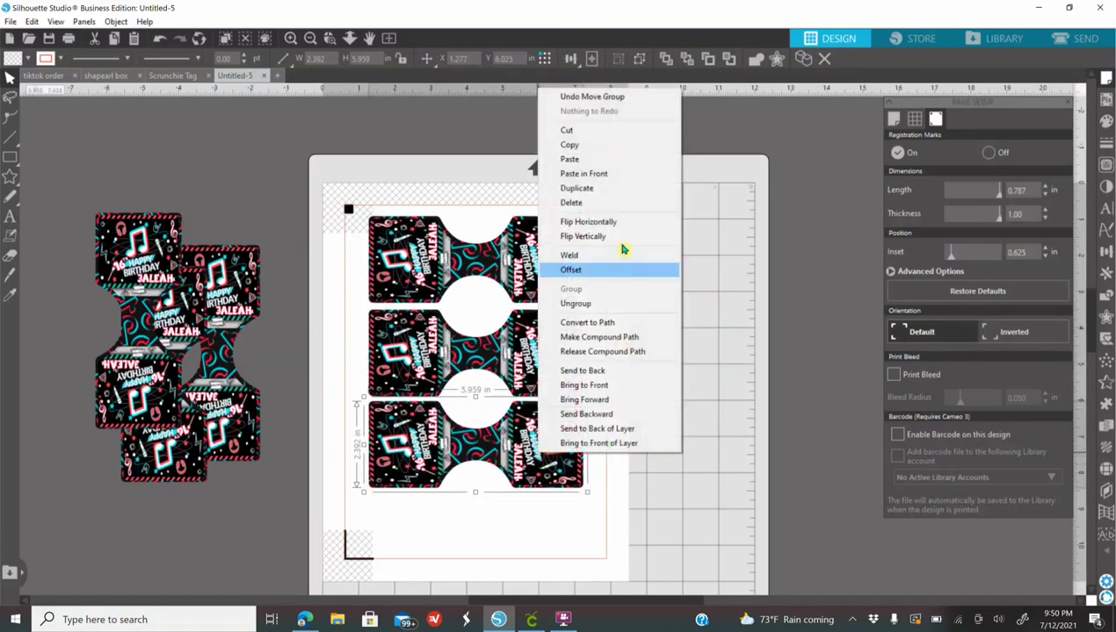
pyautogui.click(588, 198)
pyautogui.moveTo(556, 488); pyautogui.dragTo(544, 536)
# - Shift the upper three tags slightly up within the registration area and move the bottom tag right, clear of the lower-left registration mark
pyautogui.moveTo(532, 274); pyautogui.dragTo(527, 267)
pyautogui.moveTo(524, 361); pyautogui.dragTo(546, 345)
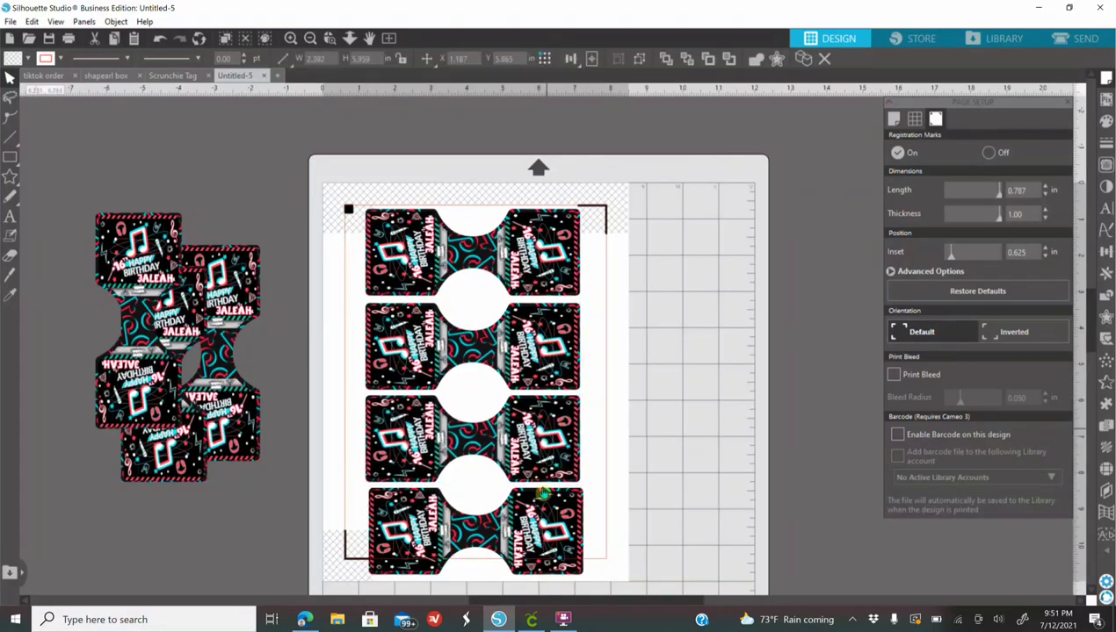
pyautogui.moveTo(552, 534); pyautogui.dragTo(565, 531)
pyautogui.click(483, 507)
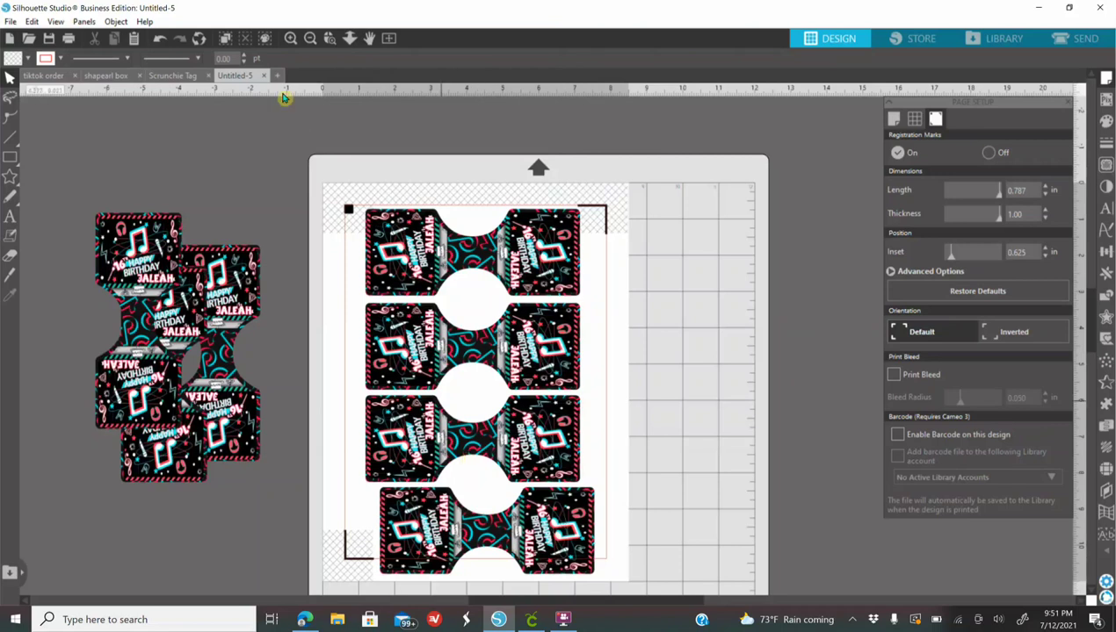
# - Examine how the bottom tag fits against the lower registration border and the edge of the page
pyautogui.scroll(-3, 409, 306)
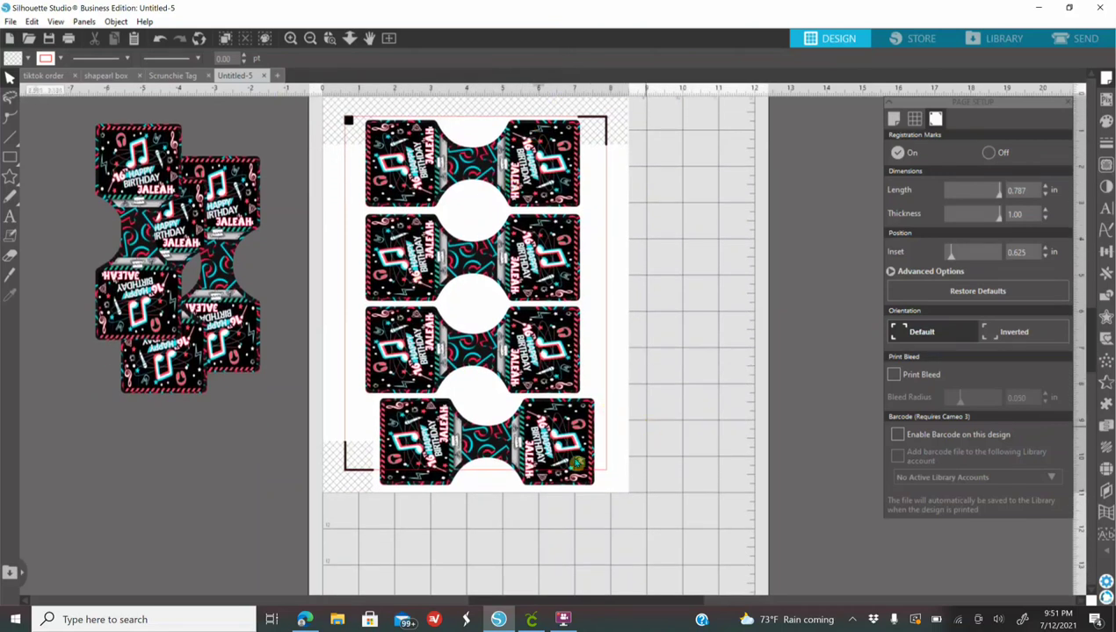
pyautogui.click(533, 451)
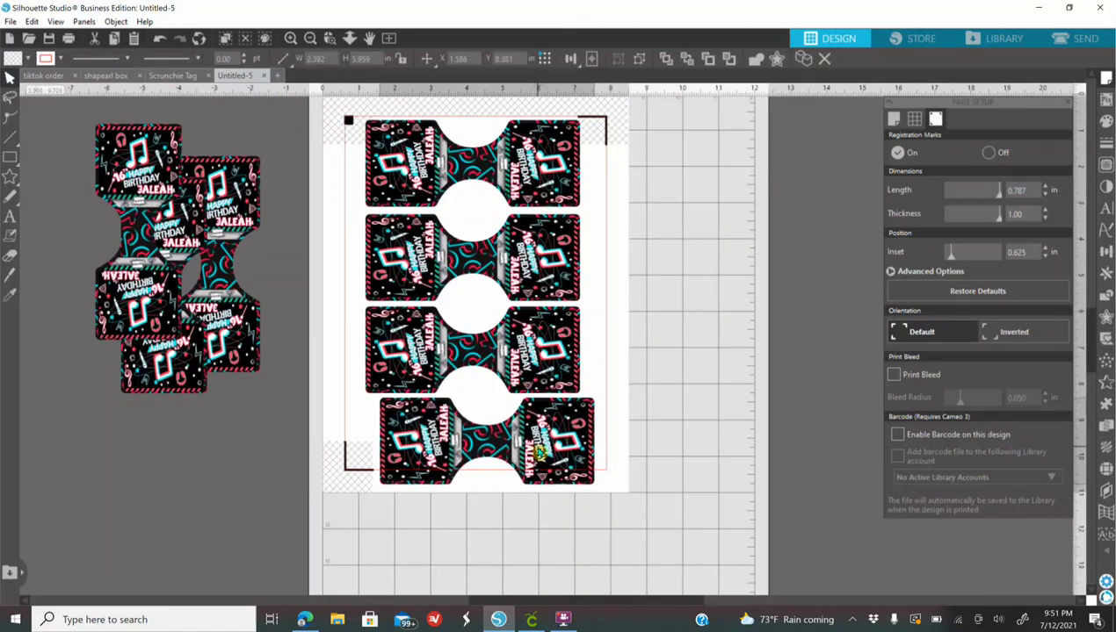
pyautogui.click(679, 548)
pyautogui.click(291, 39)
pyautogui.click(290, 38)
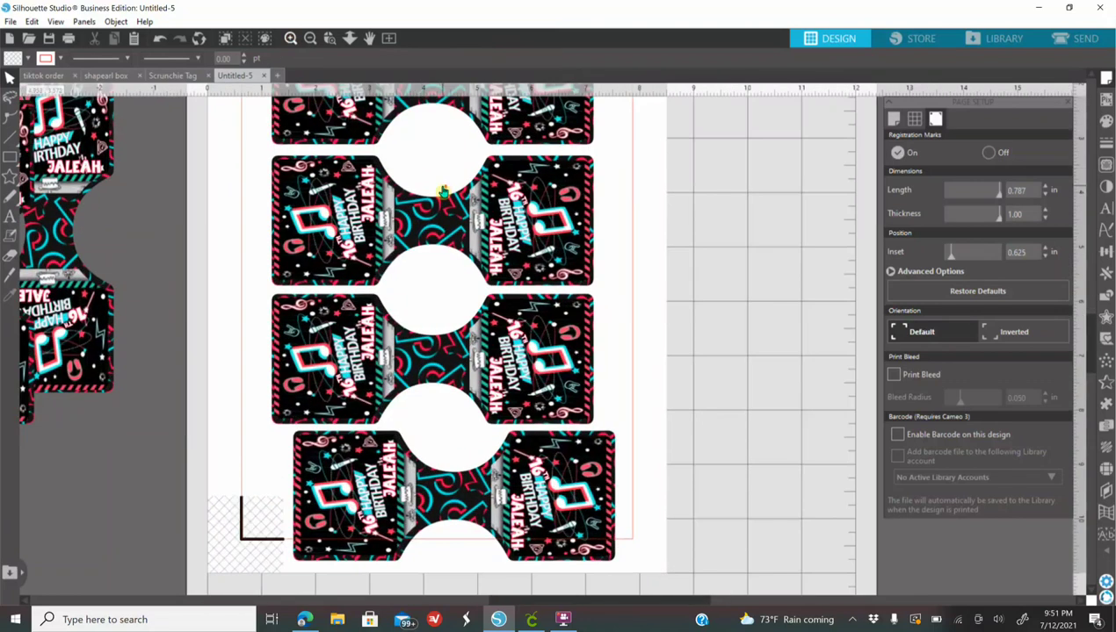
pyautogui.scroll(-5, 443, 192)
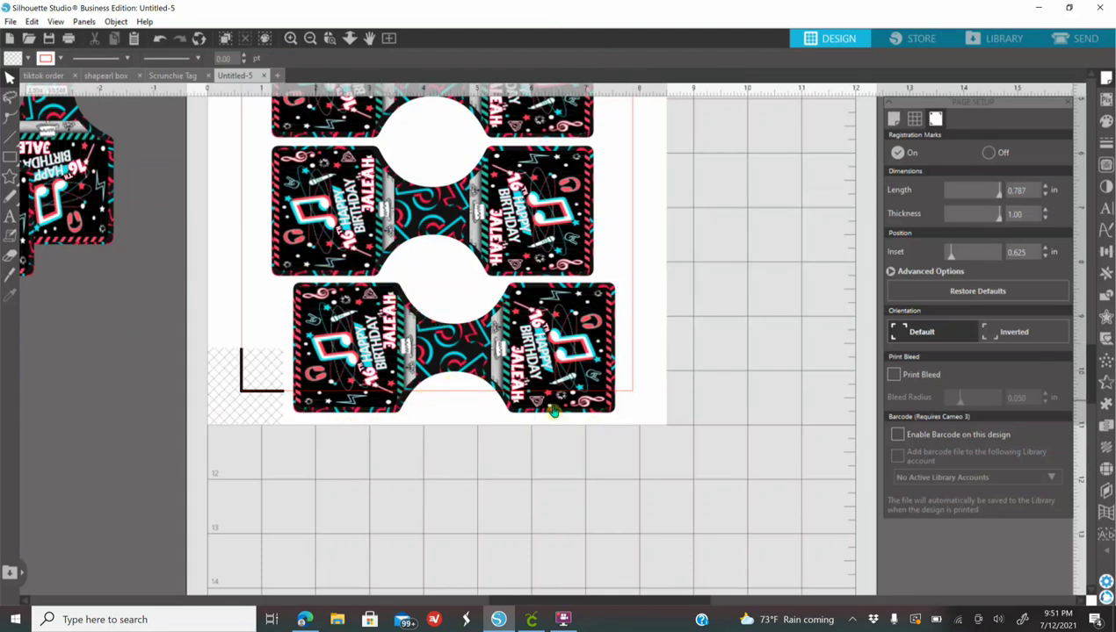
pyautogui.scroll(3, 690, 403)
pyautogui.scroll(2, 690, 404)
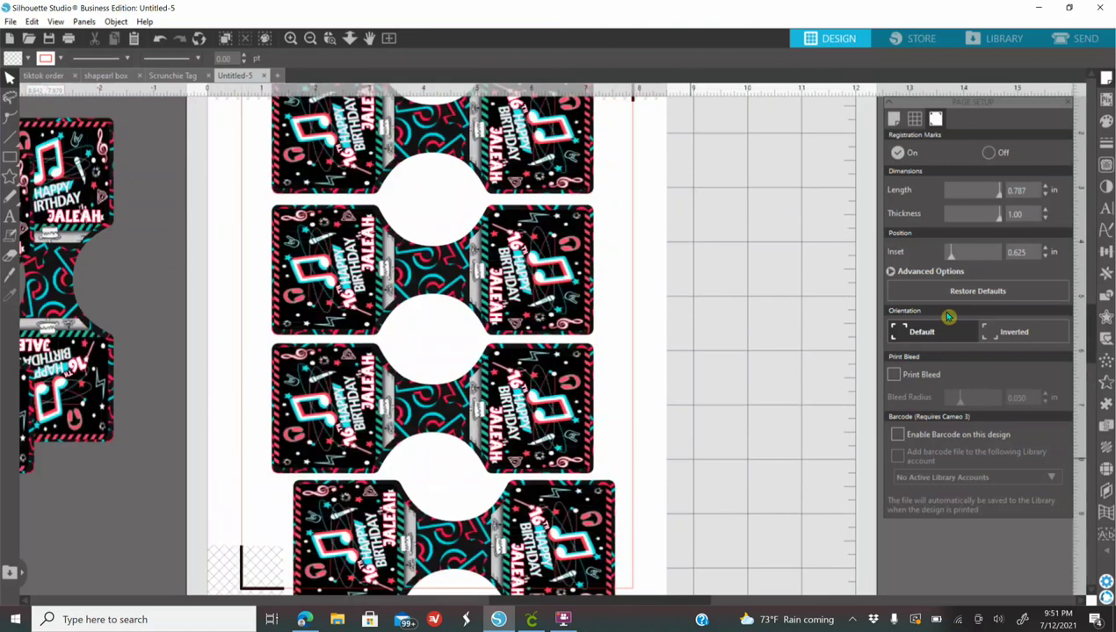
# - Open the cut setup and set all four tags on the page to Cut Edge
pyautogui.click(1086, 40)
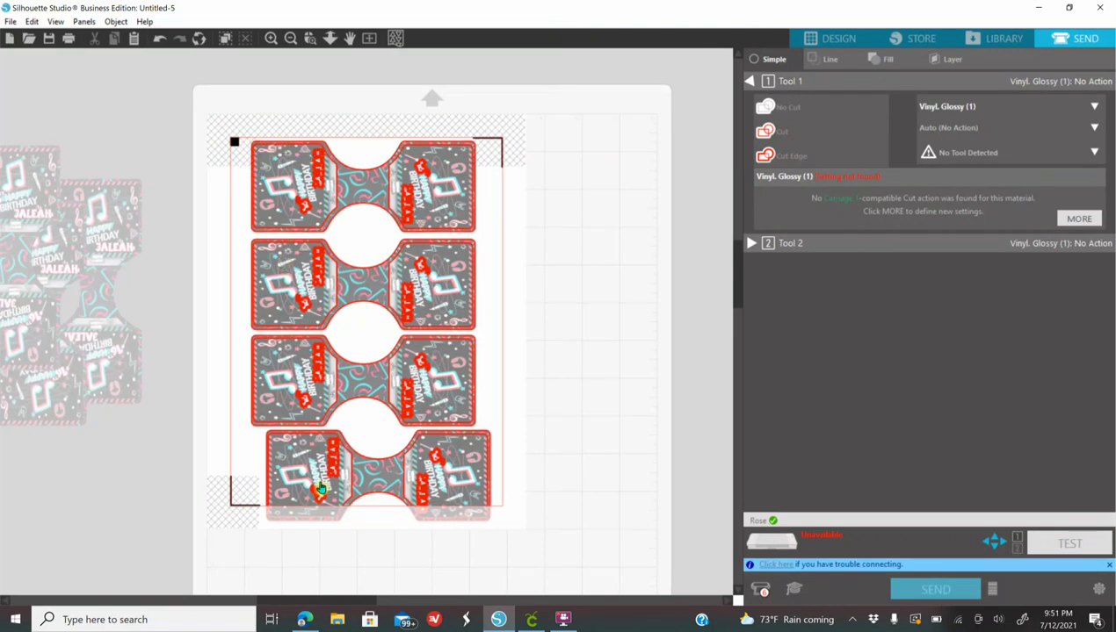
pyautogui.moveTo(266, 143); pyautogui.dragTo(552, 560)
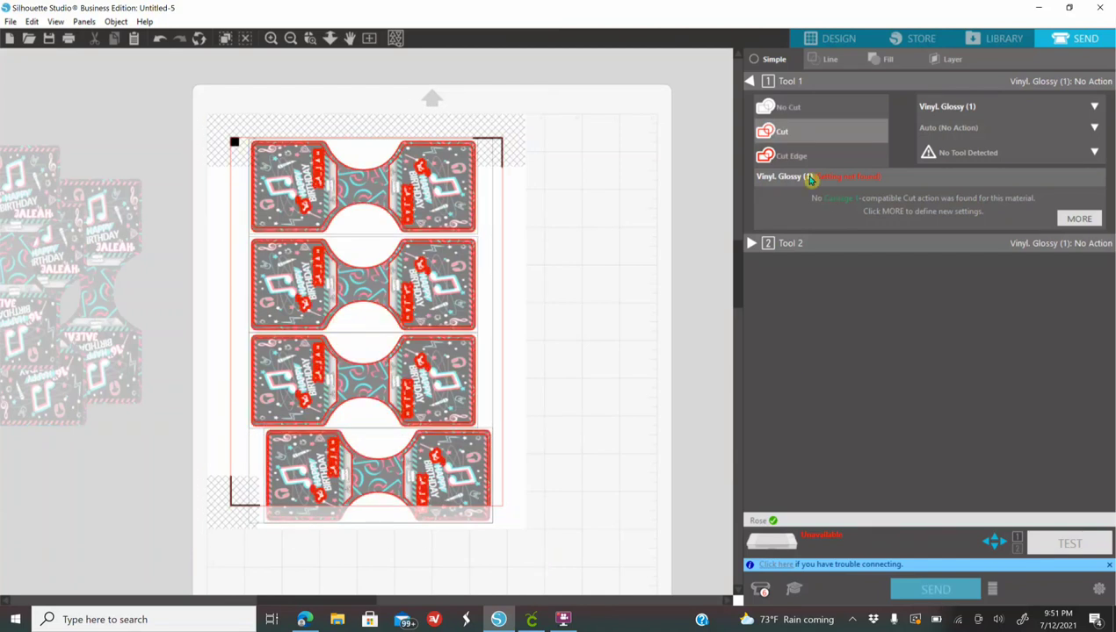
pyautogui.click(791, 160)
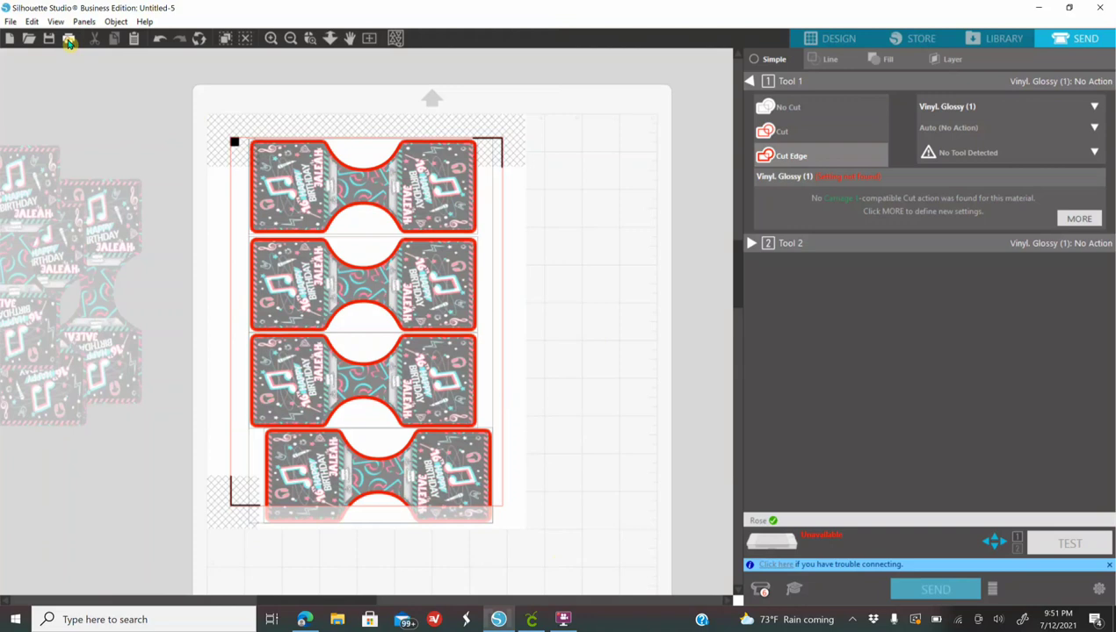
# - Preview the print job, review the ET-16600 printer's preferences, and close everything without printing
pyautogui.click(69, 39)
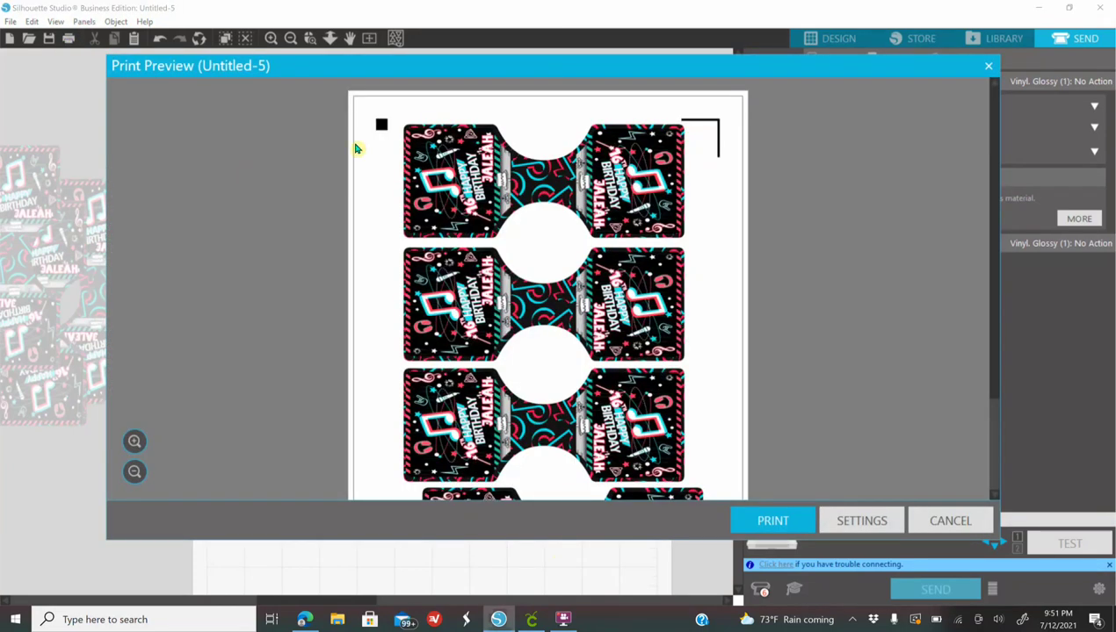
pyautogui.click(773, 524)
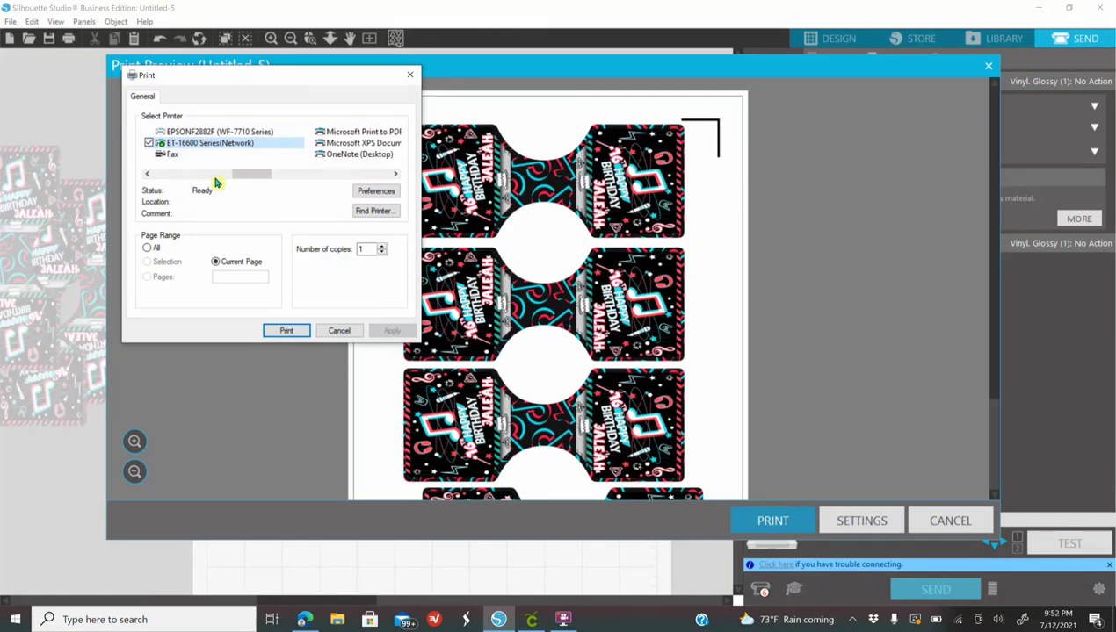
pyautogui.click(376, 191)
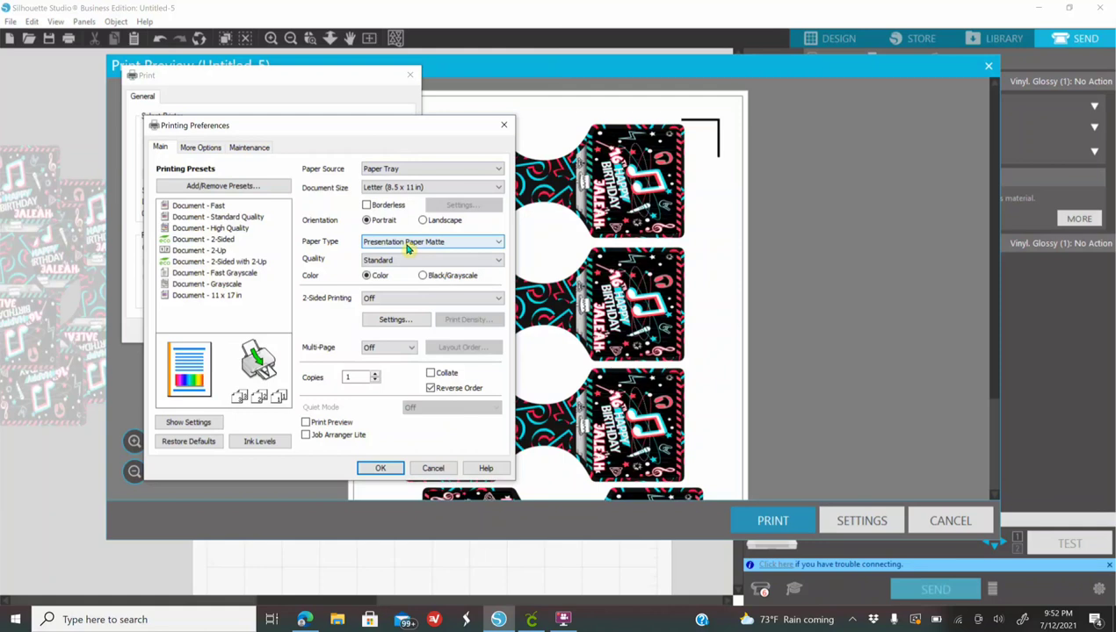
pyautogui.click(381, 471)
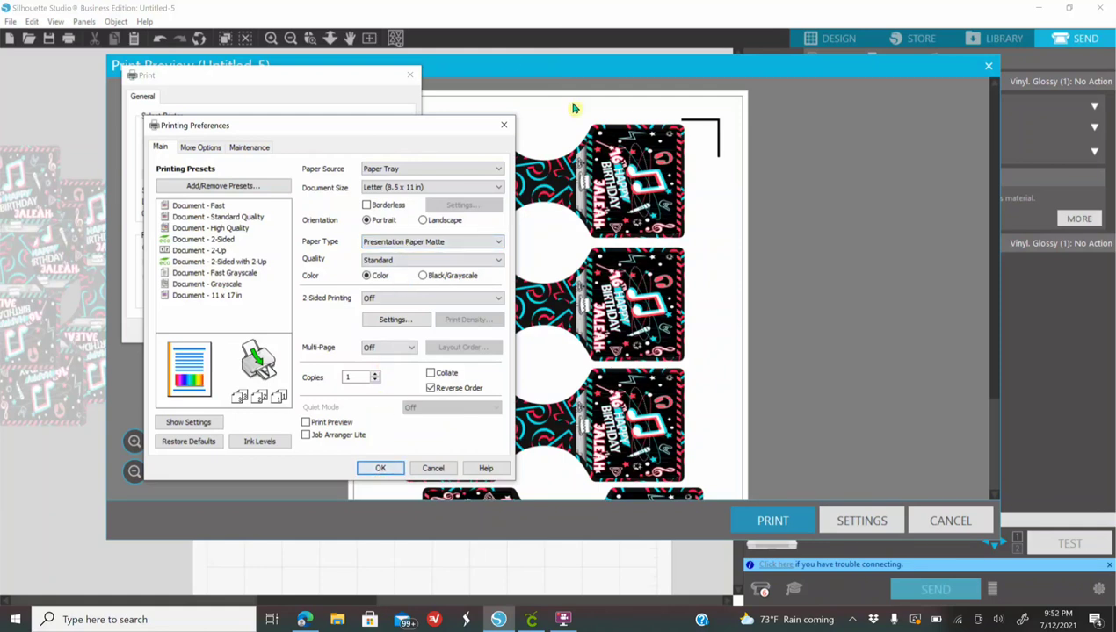
pyautogui.click(503, 125)
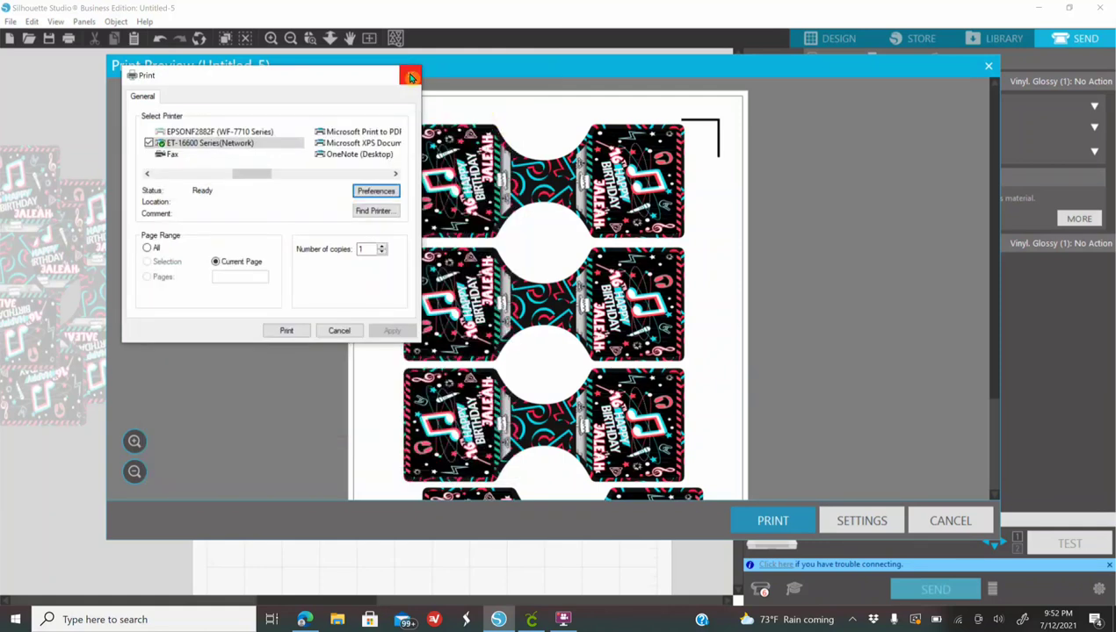
pyautogui.click(409, 75)
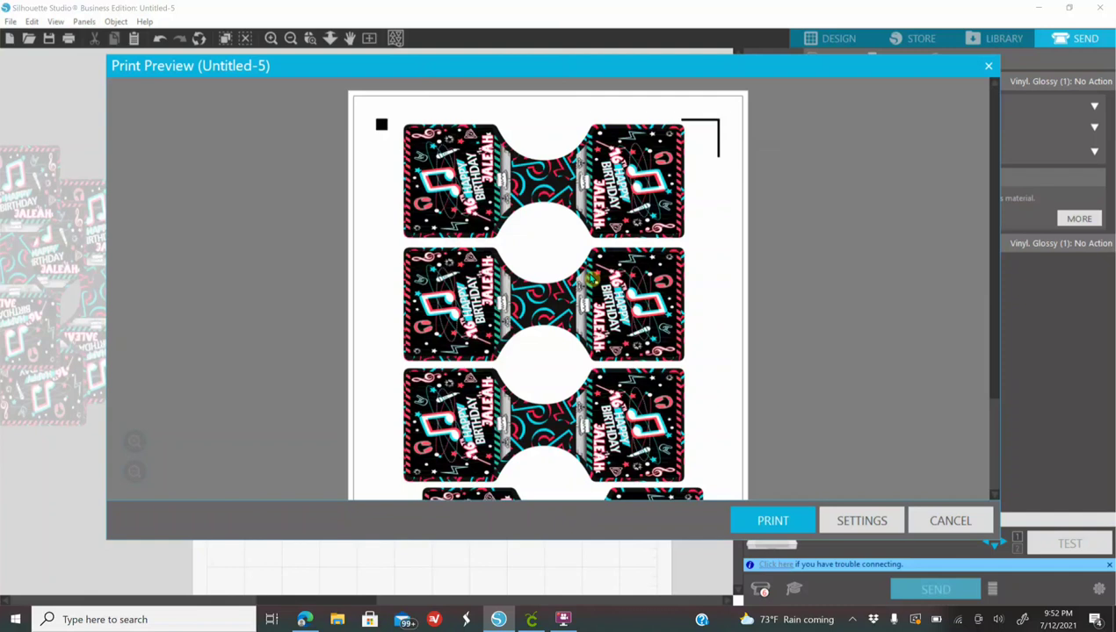
pyautogui.click(989, 70)
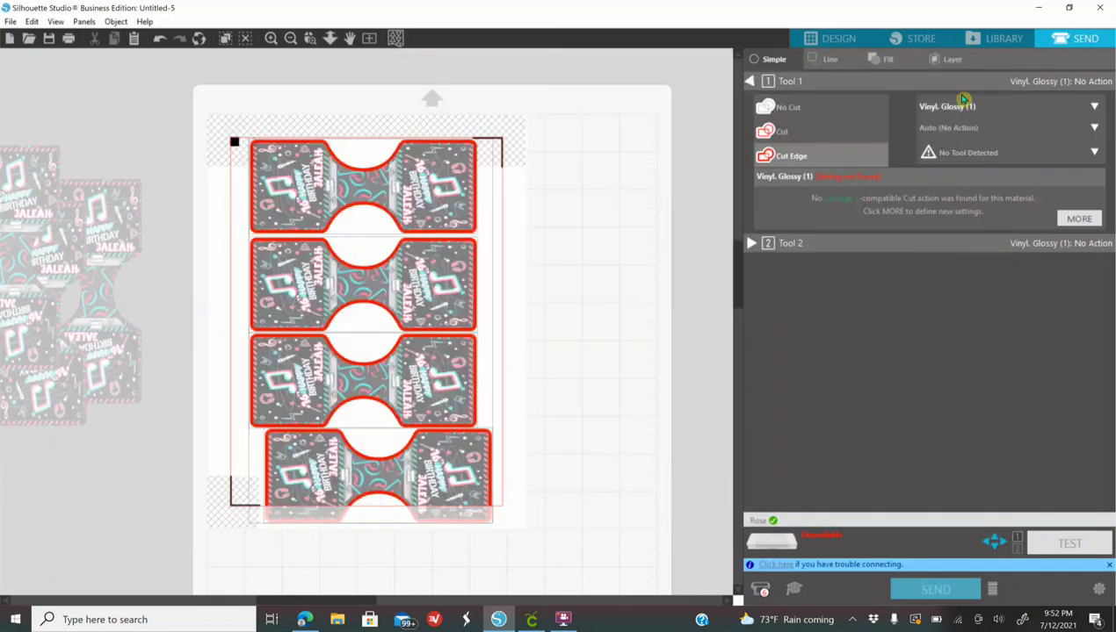